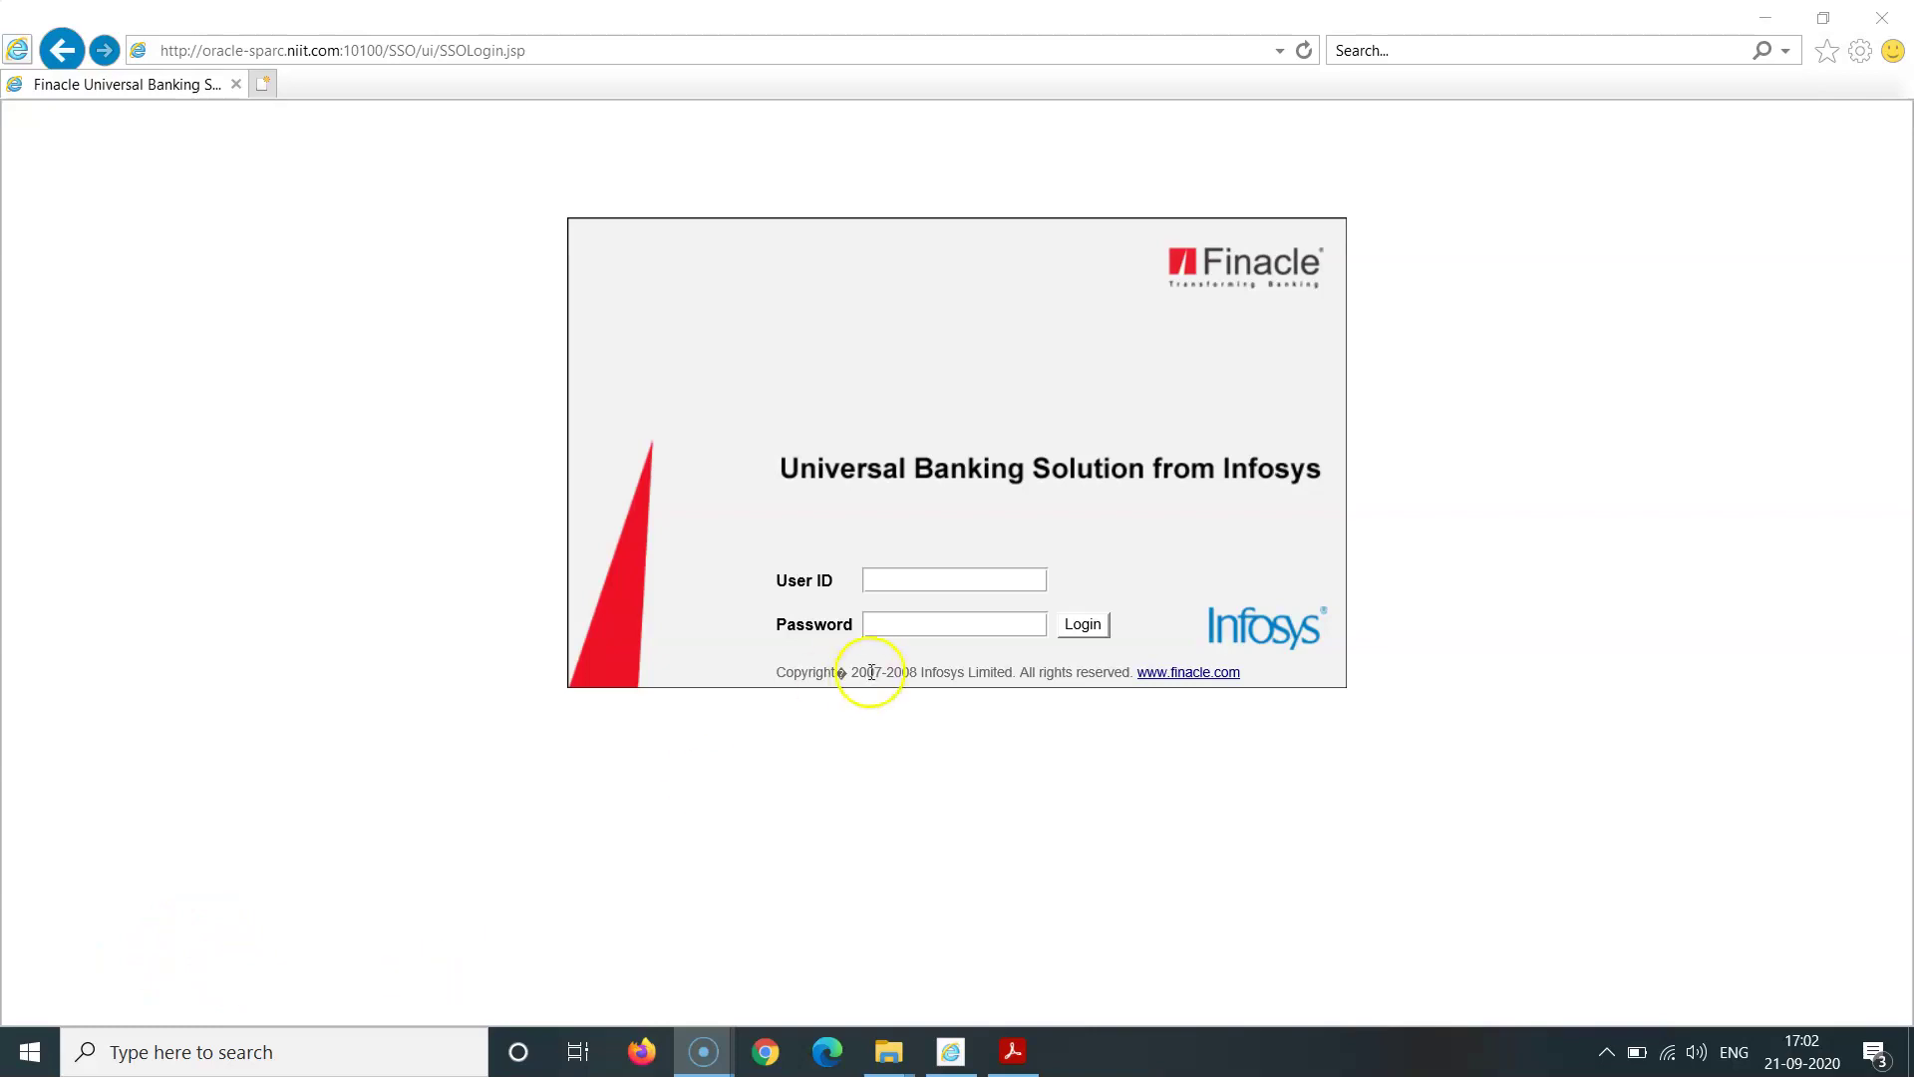
# Step: Enter the checker's user ID and password on the Finacle login page
pyautogui.click(904, 587)
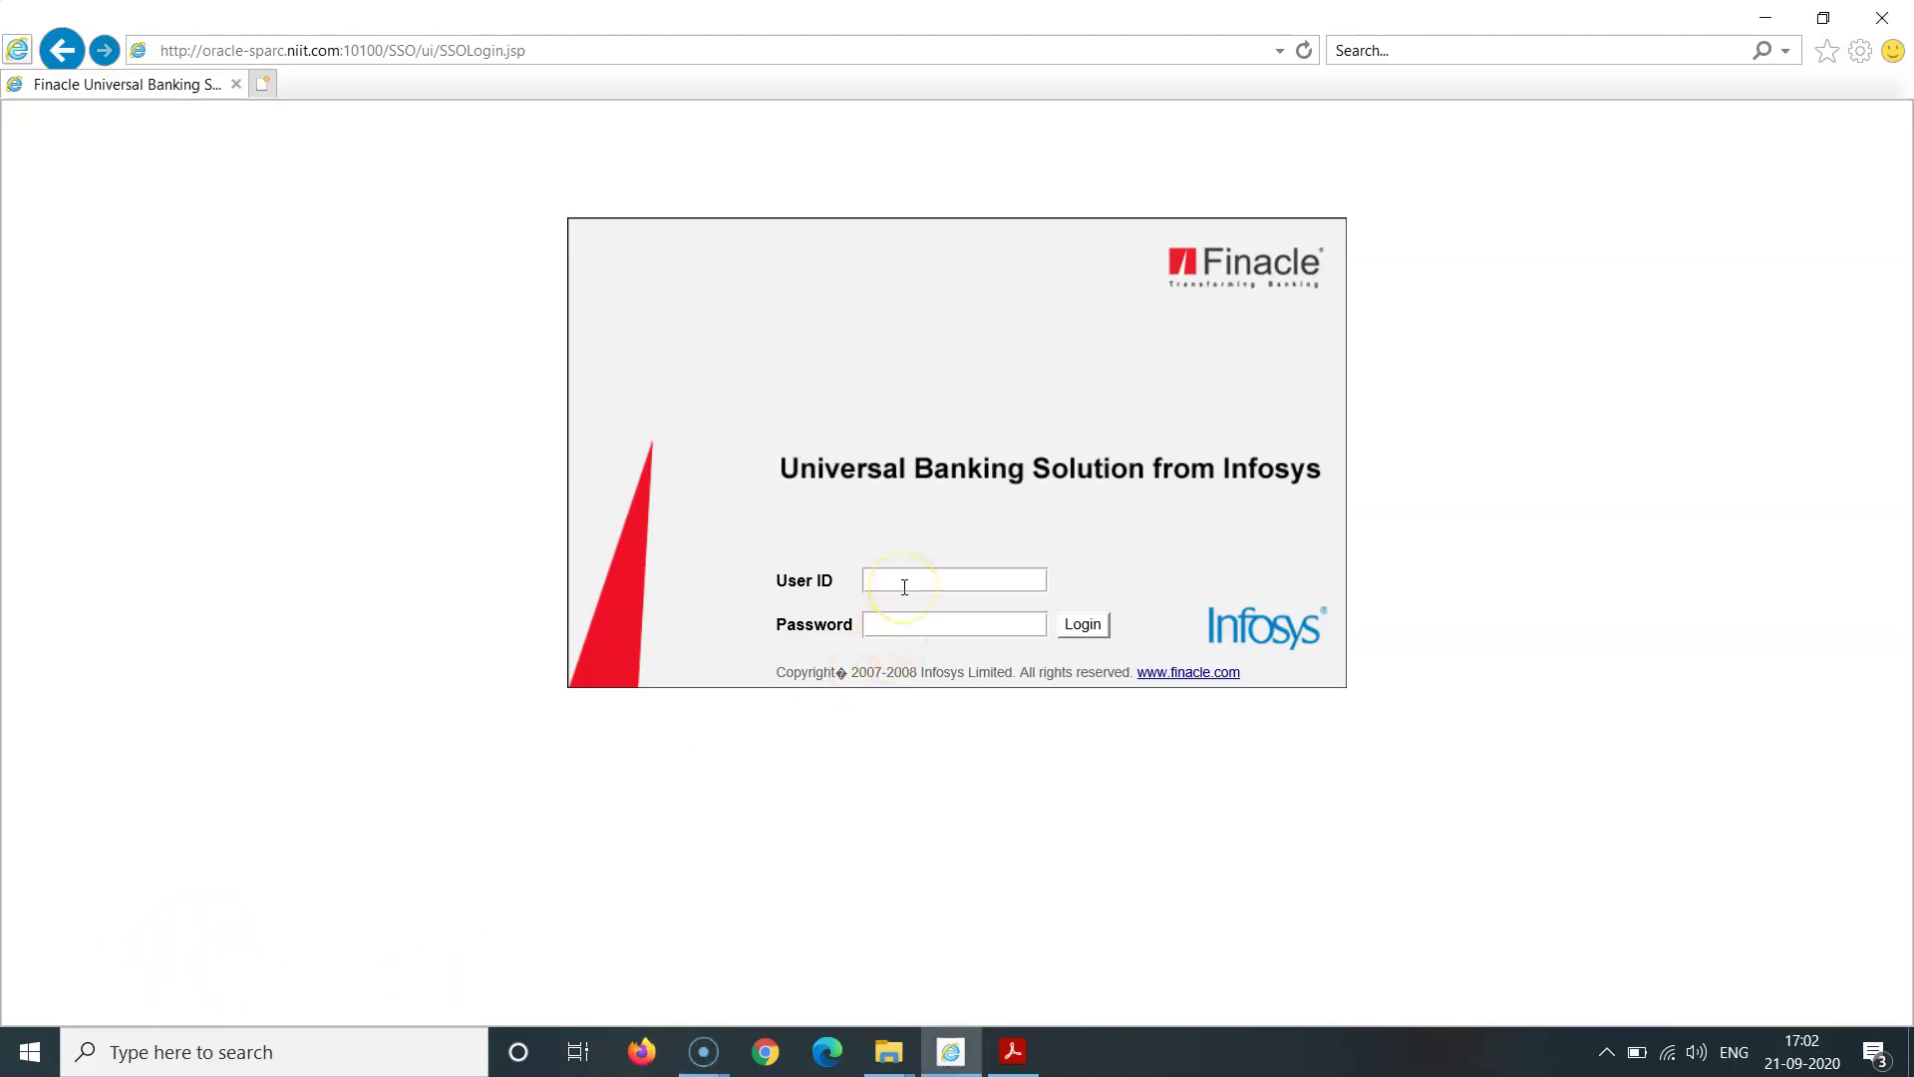
pyautogui.click(931, 624)
pyautogui.write('********')
# Step: Log in and switch the working solution to CRM, confirming the change
pyautogui.click(1085, 626)
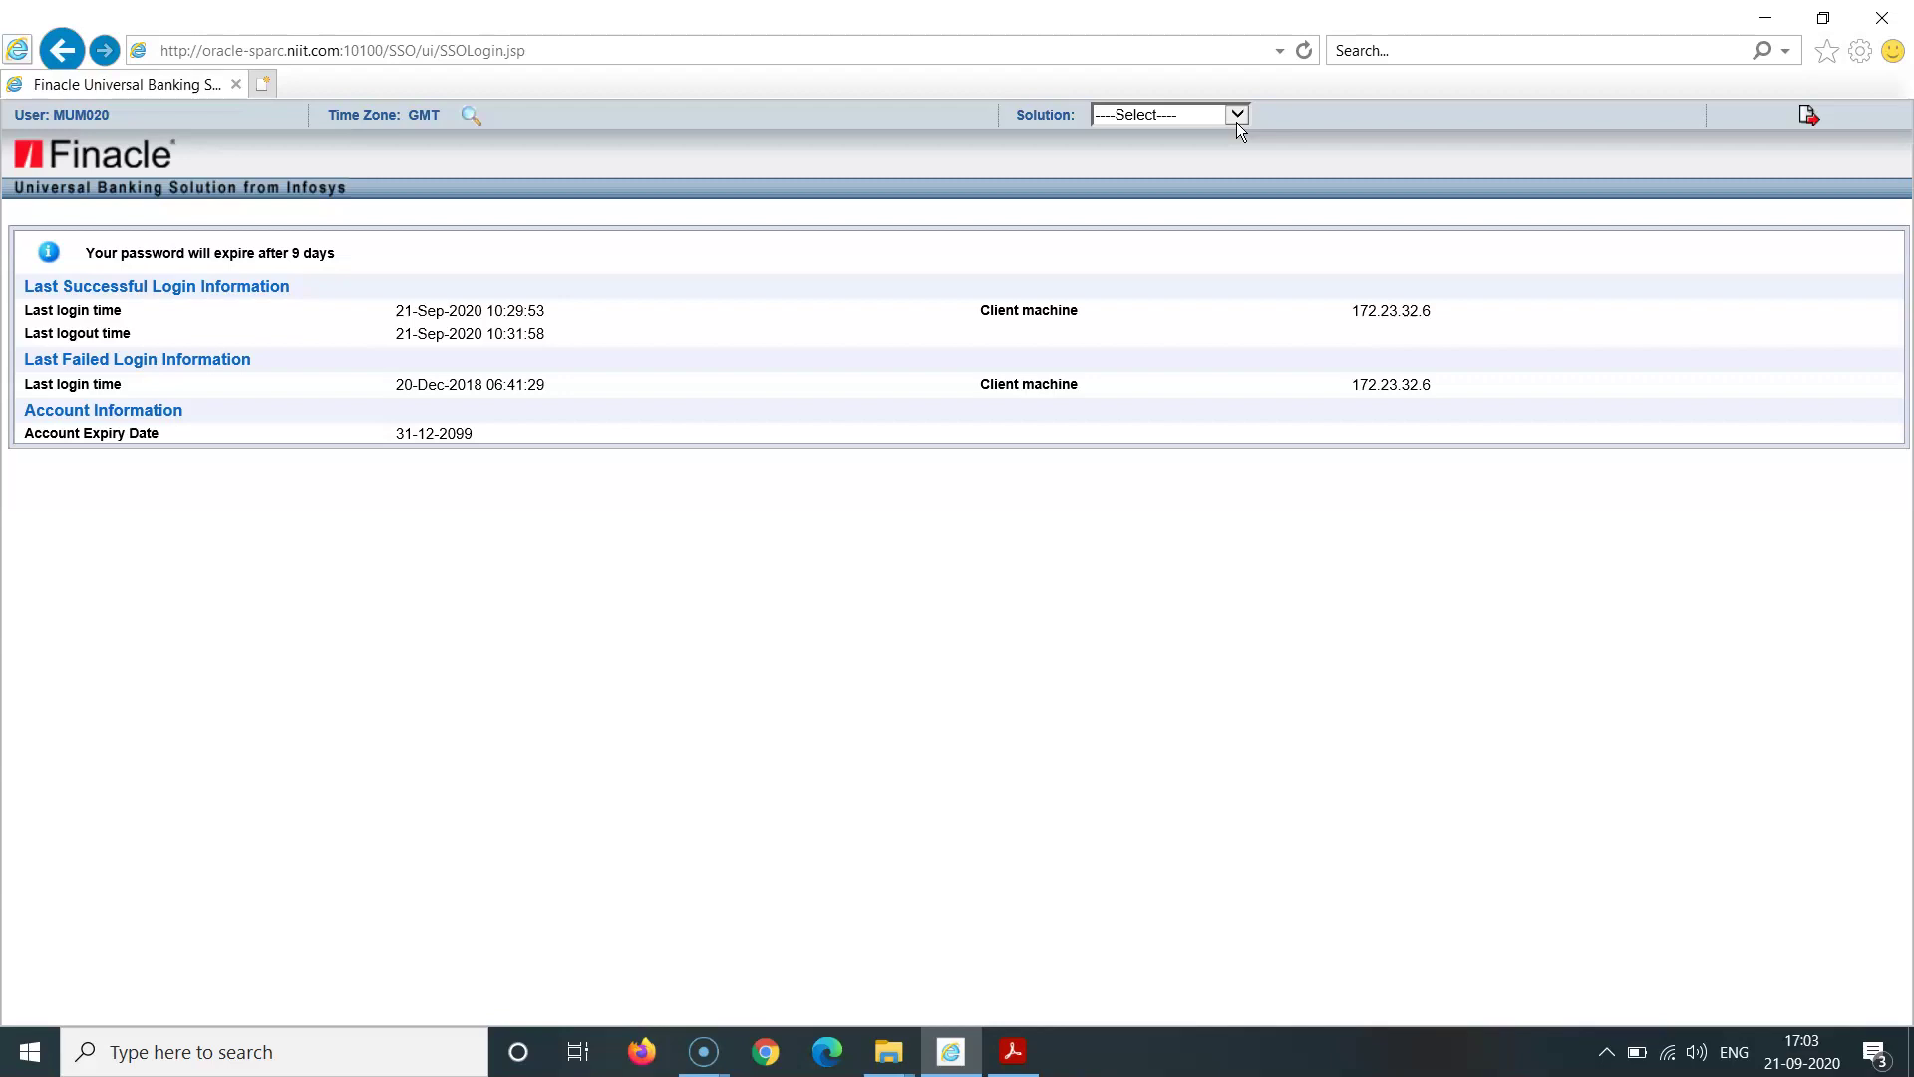
pyautogui.click(1236, 117)
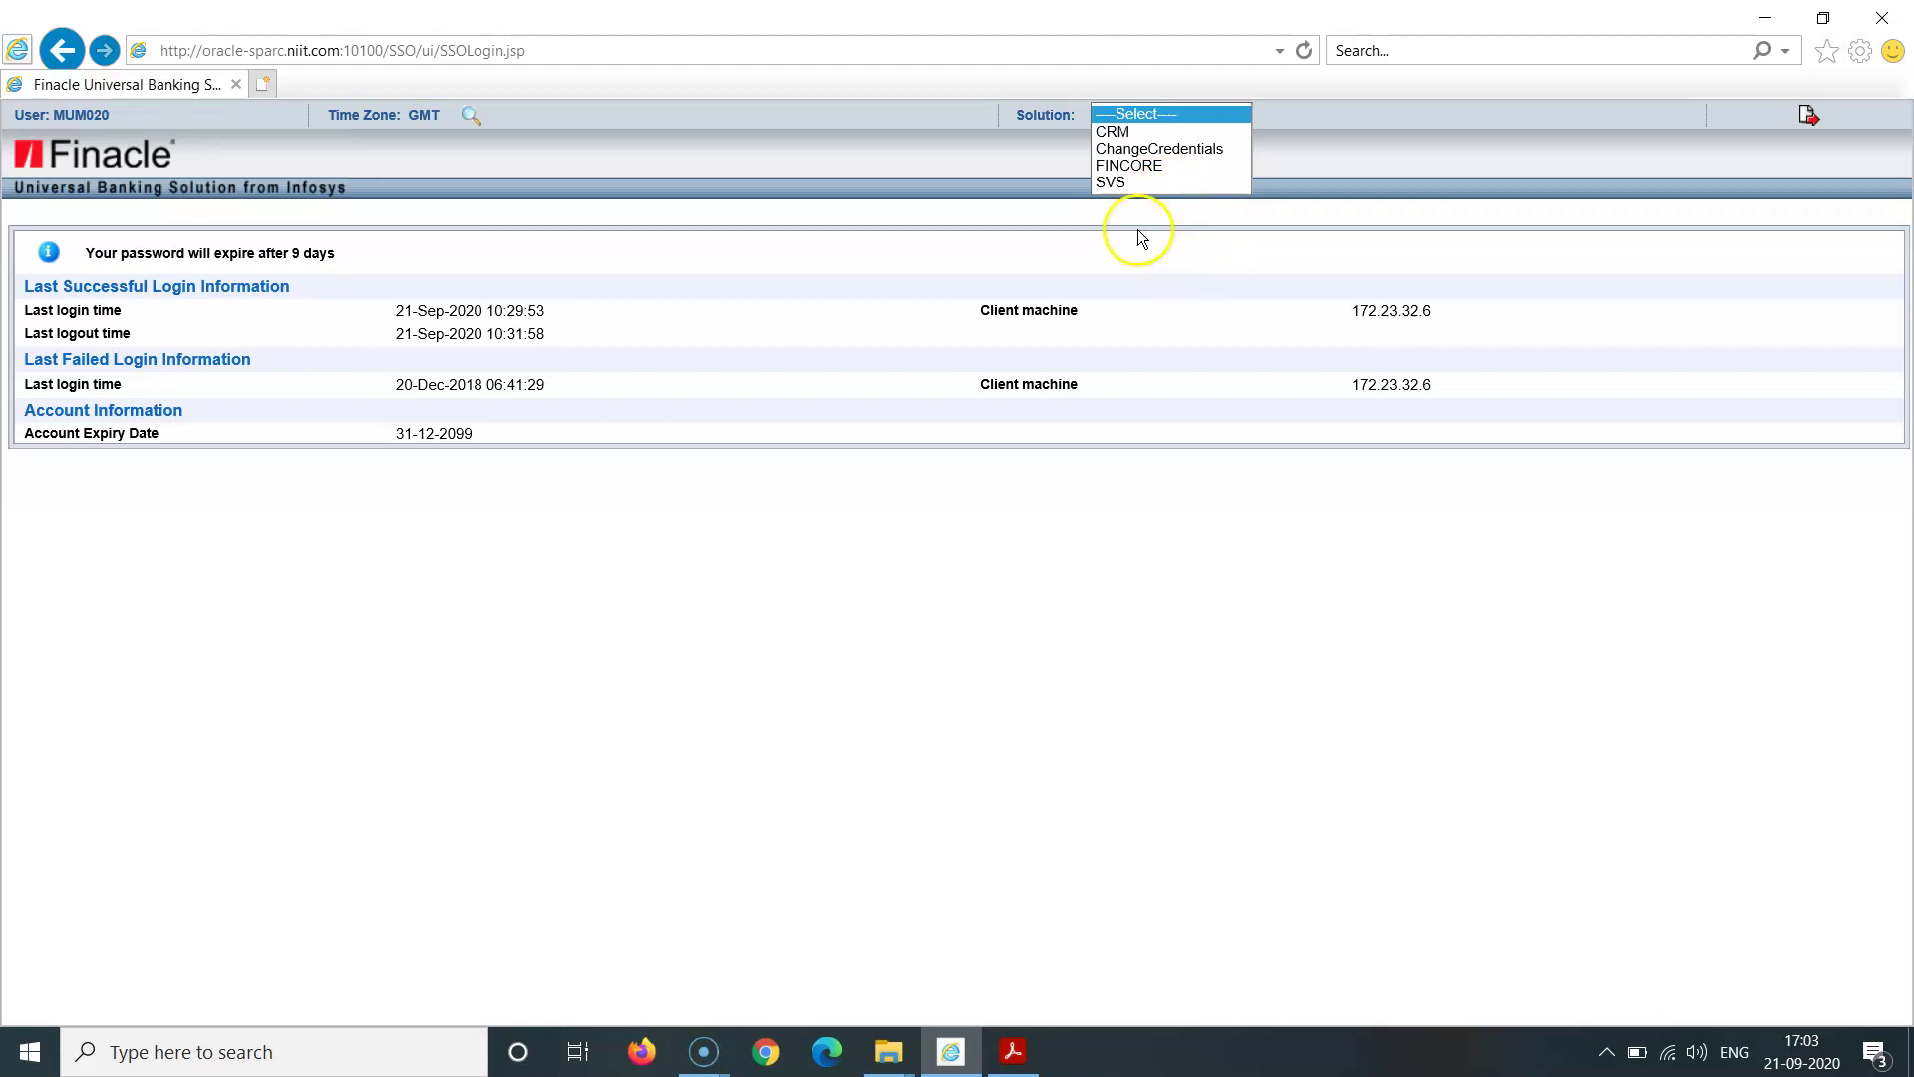
pyautogui.click(1120, 133)
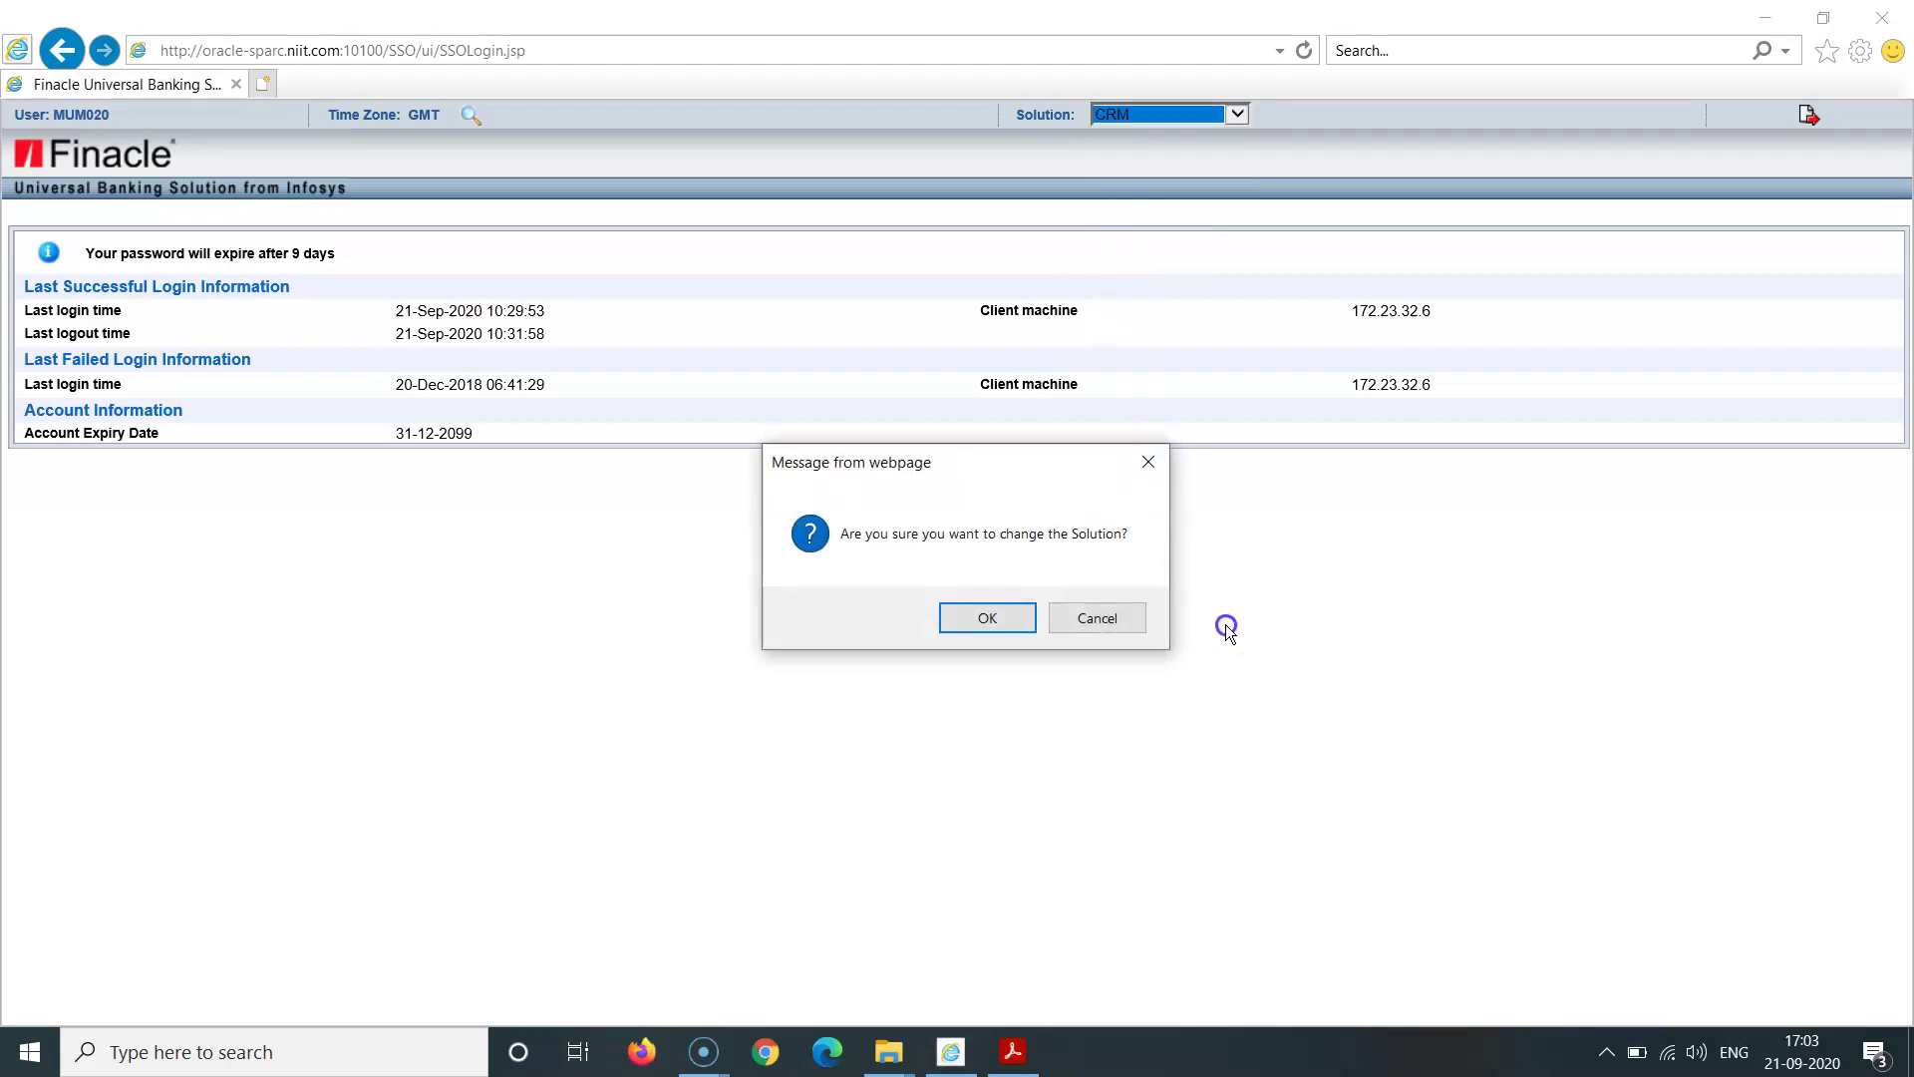
pyautogui.click(1002, 630)
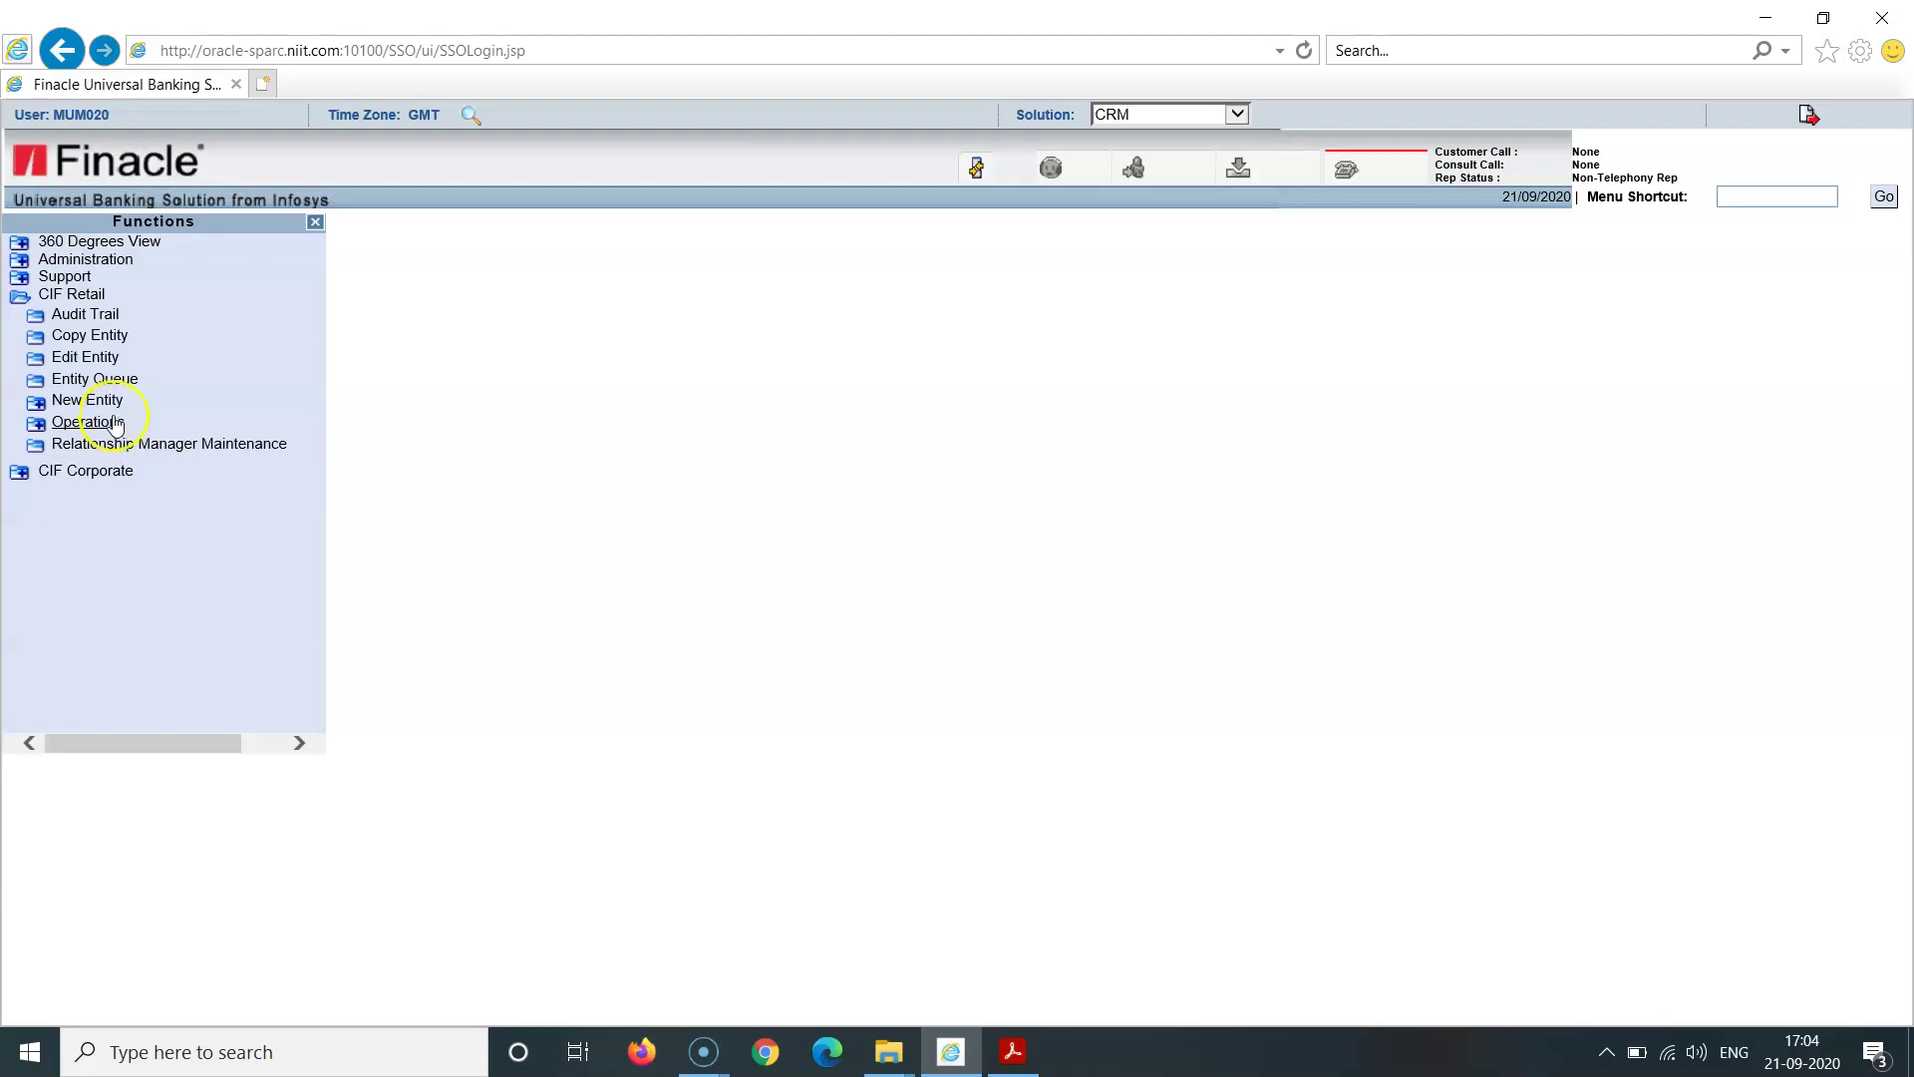
# Step: Open Entity Queue under CIF Retail in the Functions tree
pyautogui.click(110, 384)
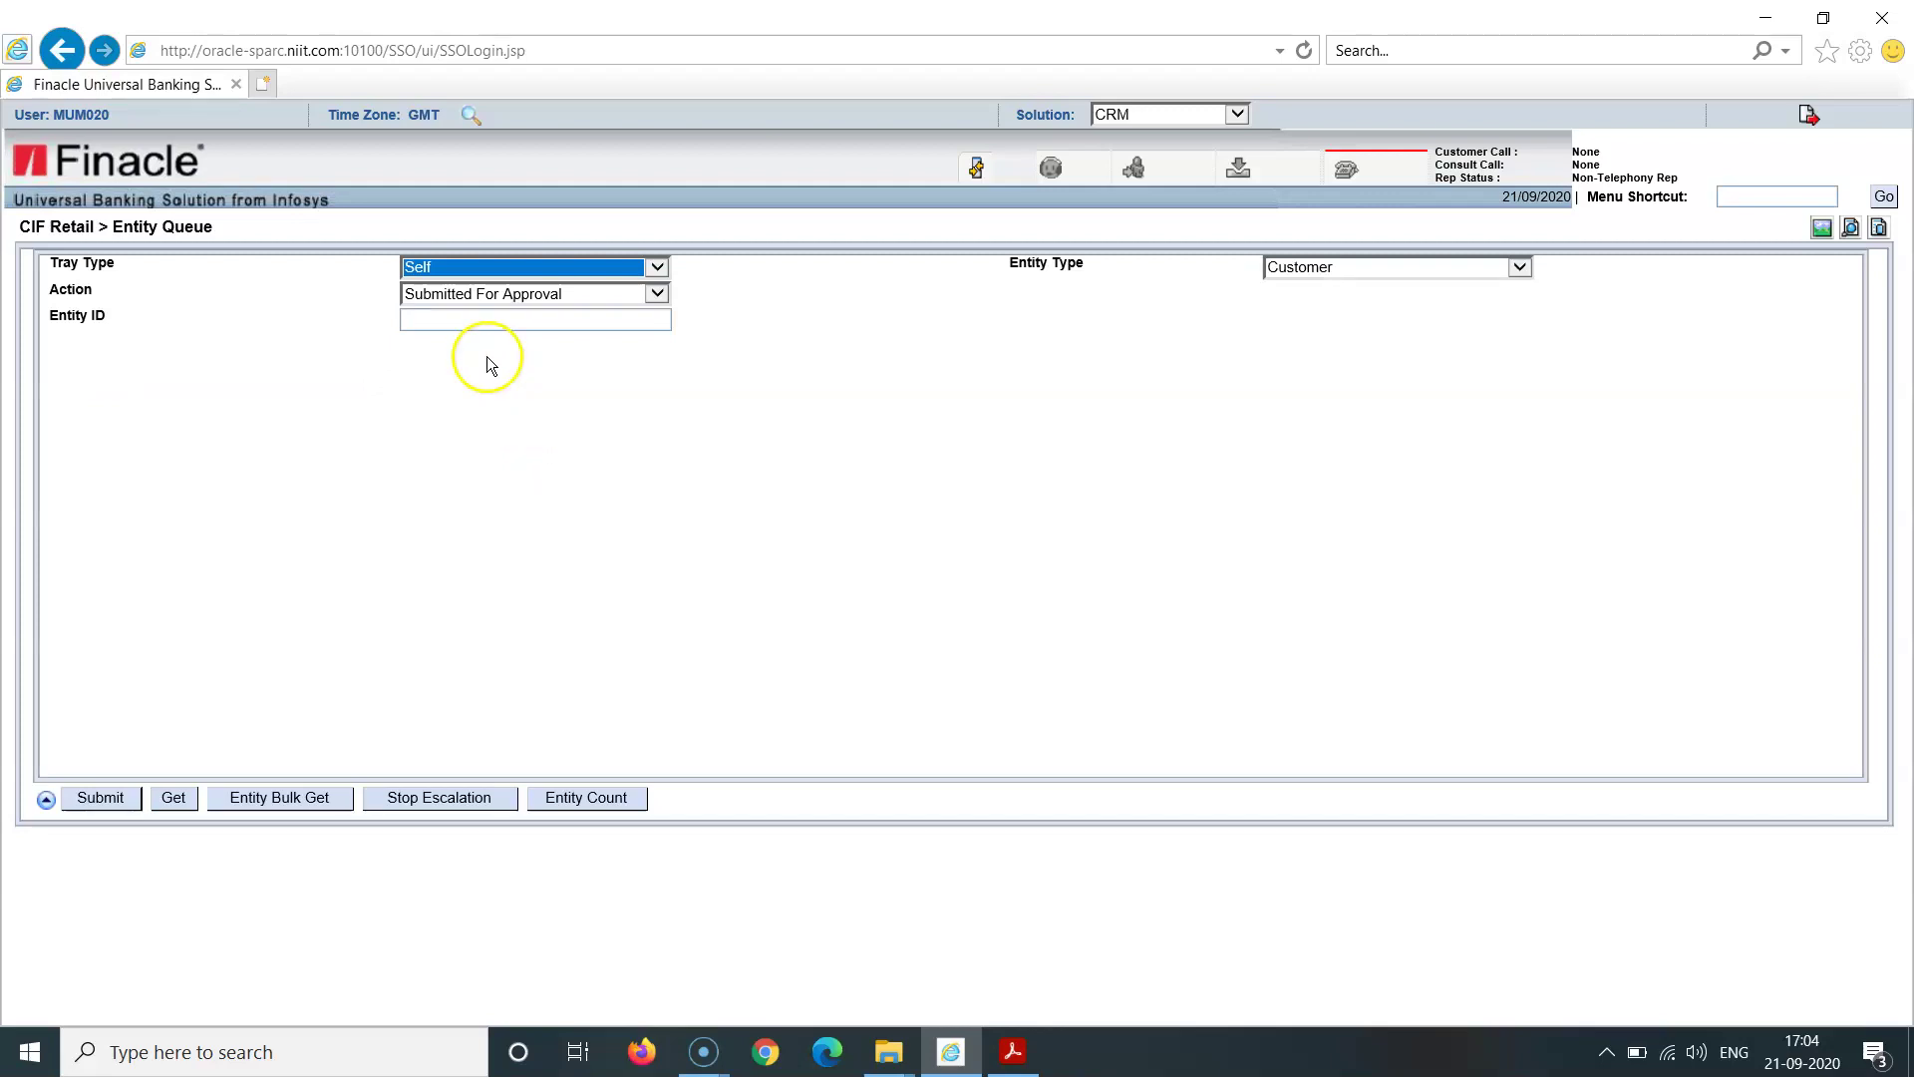
# Step: Fetch the customer's CIF ID into the Self Tray and acknowledge the message
pyautogui.click(474, 321)
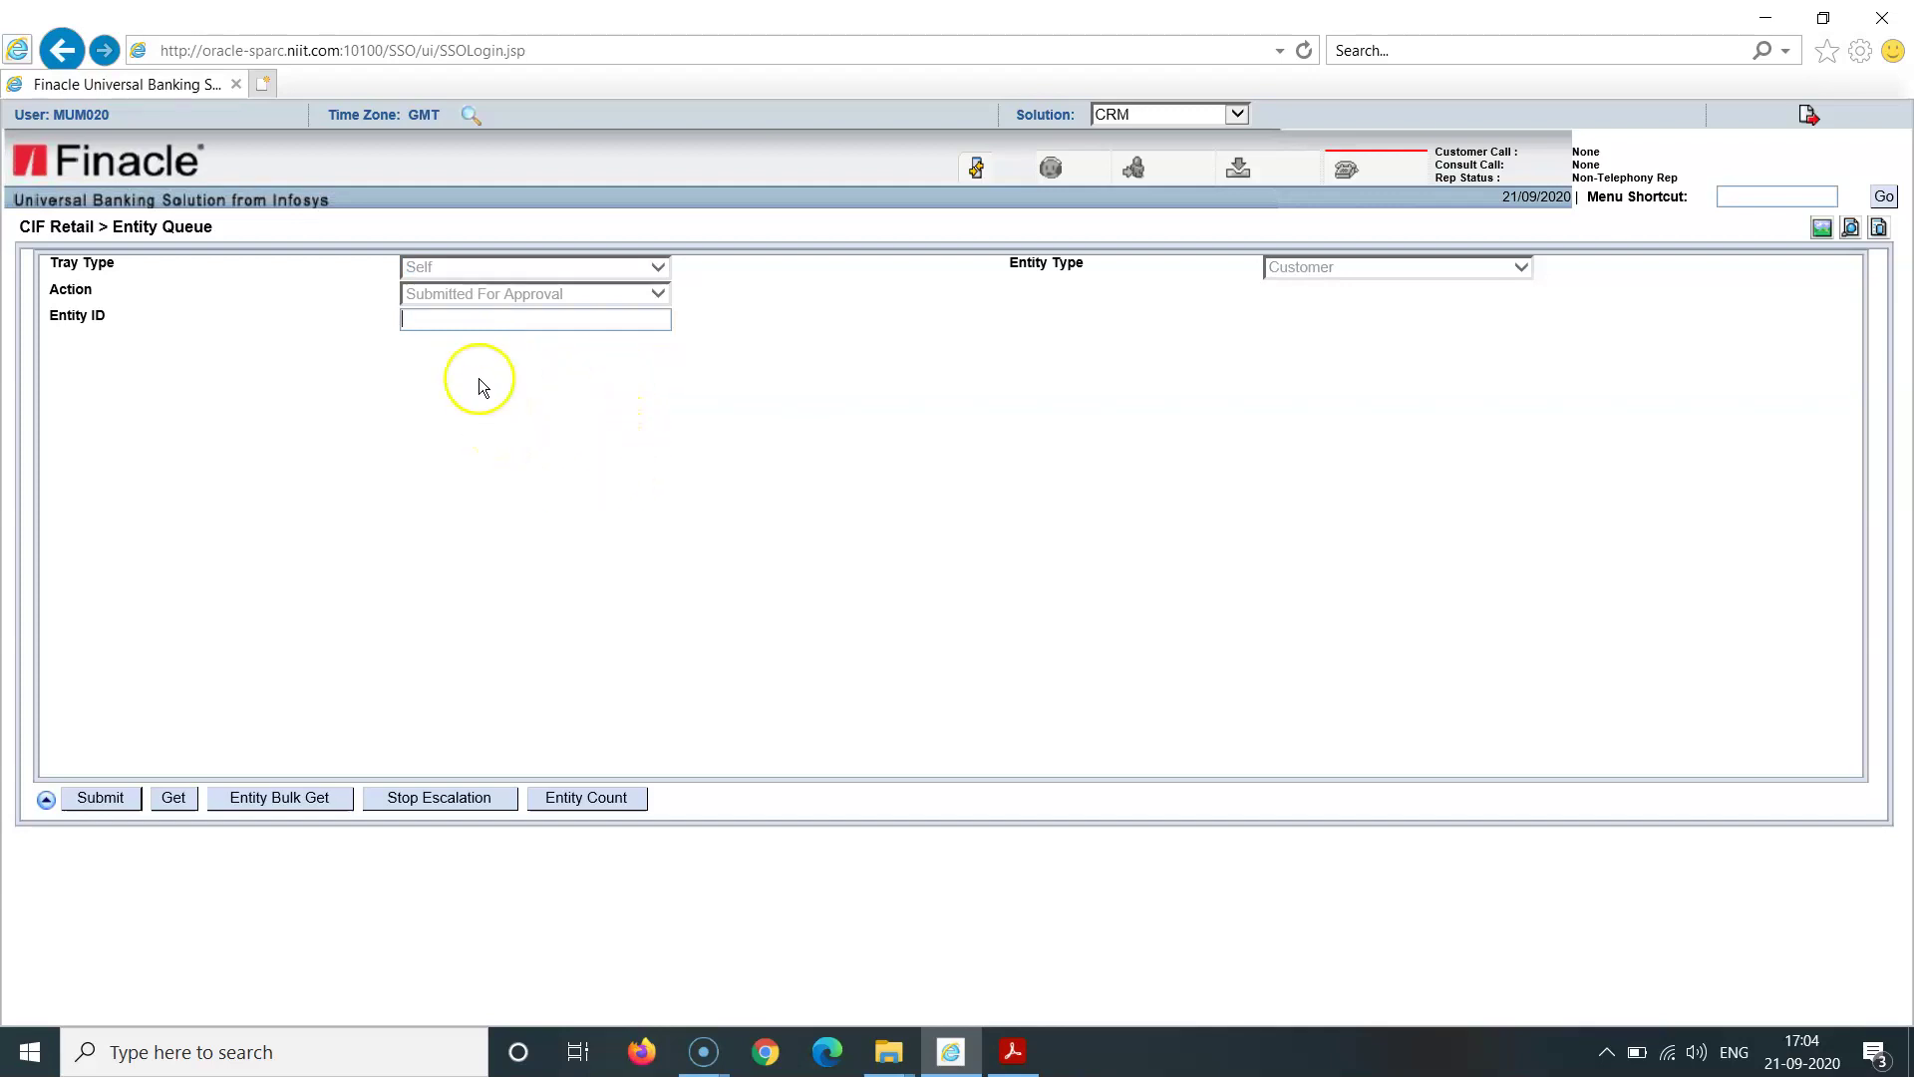
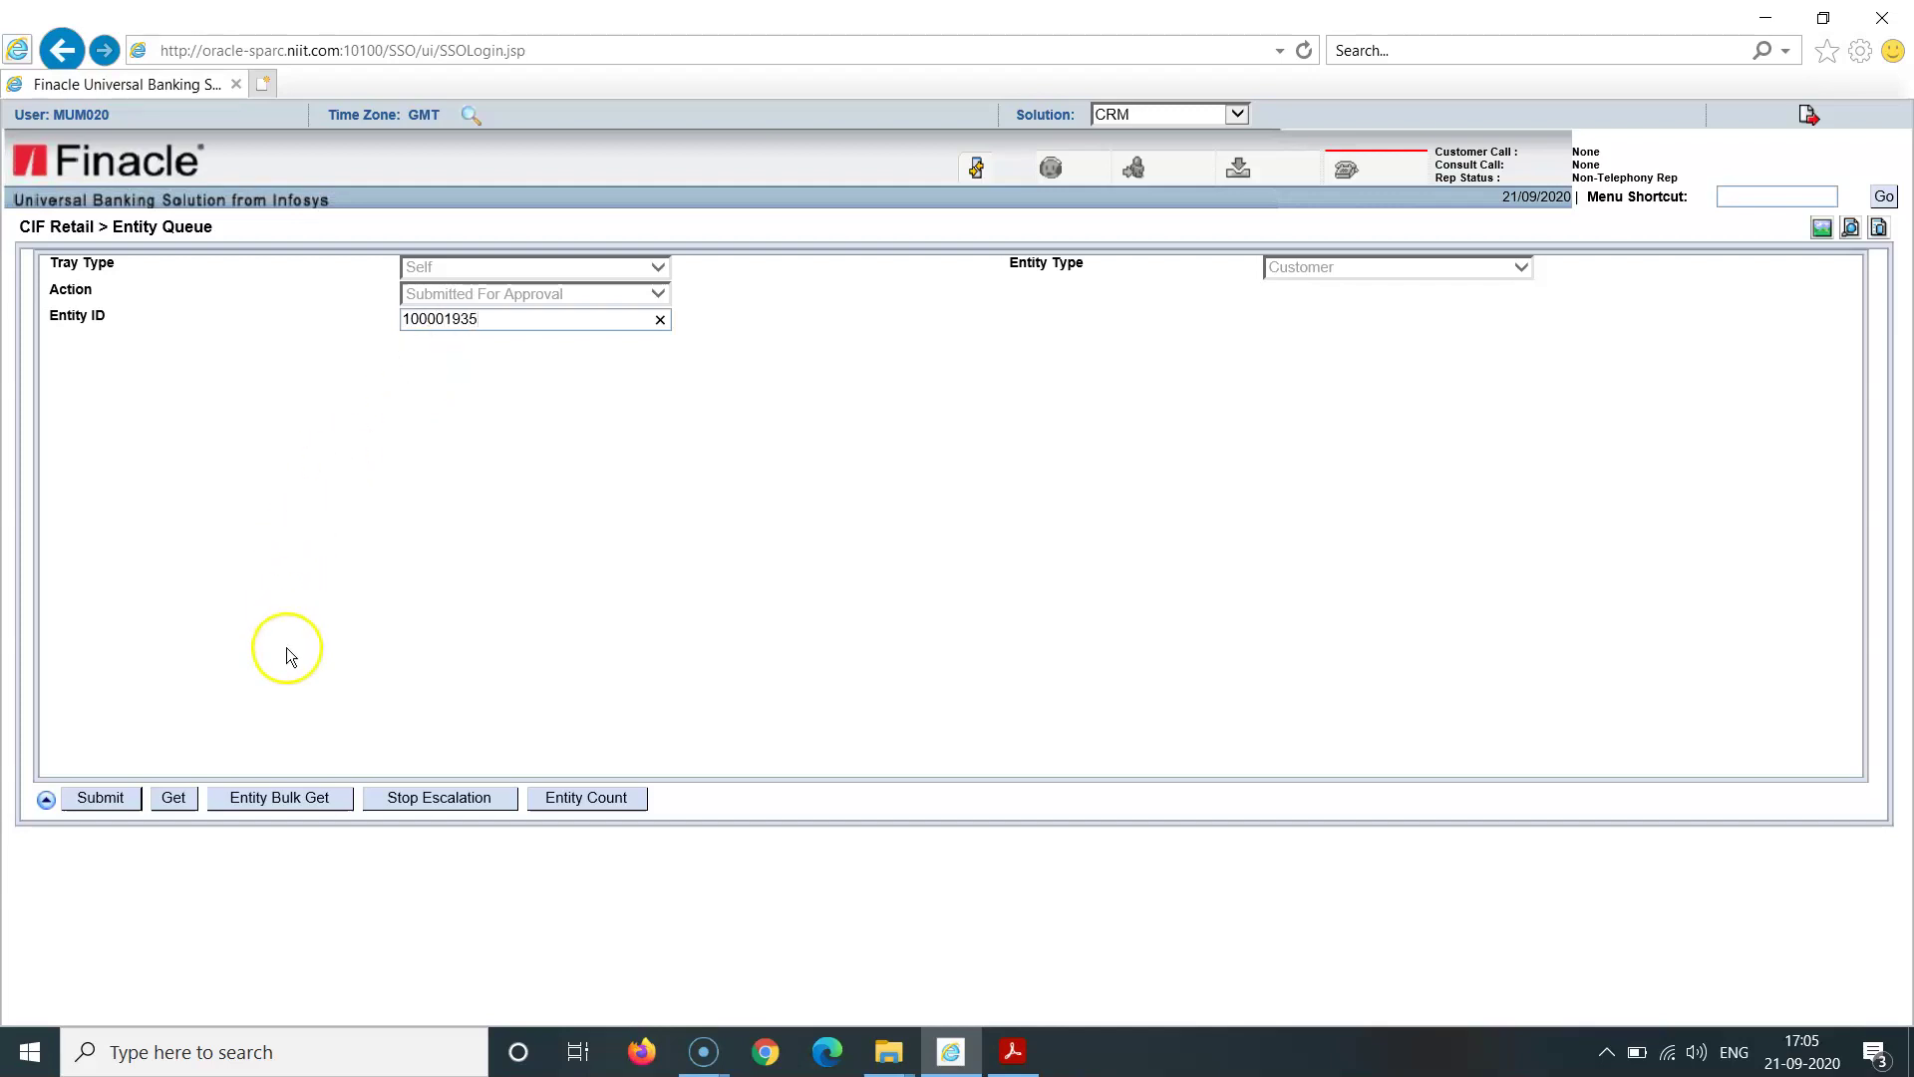
pyautogui.click(172, 799)
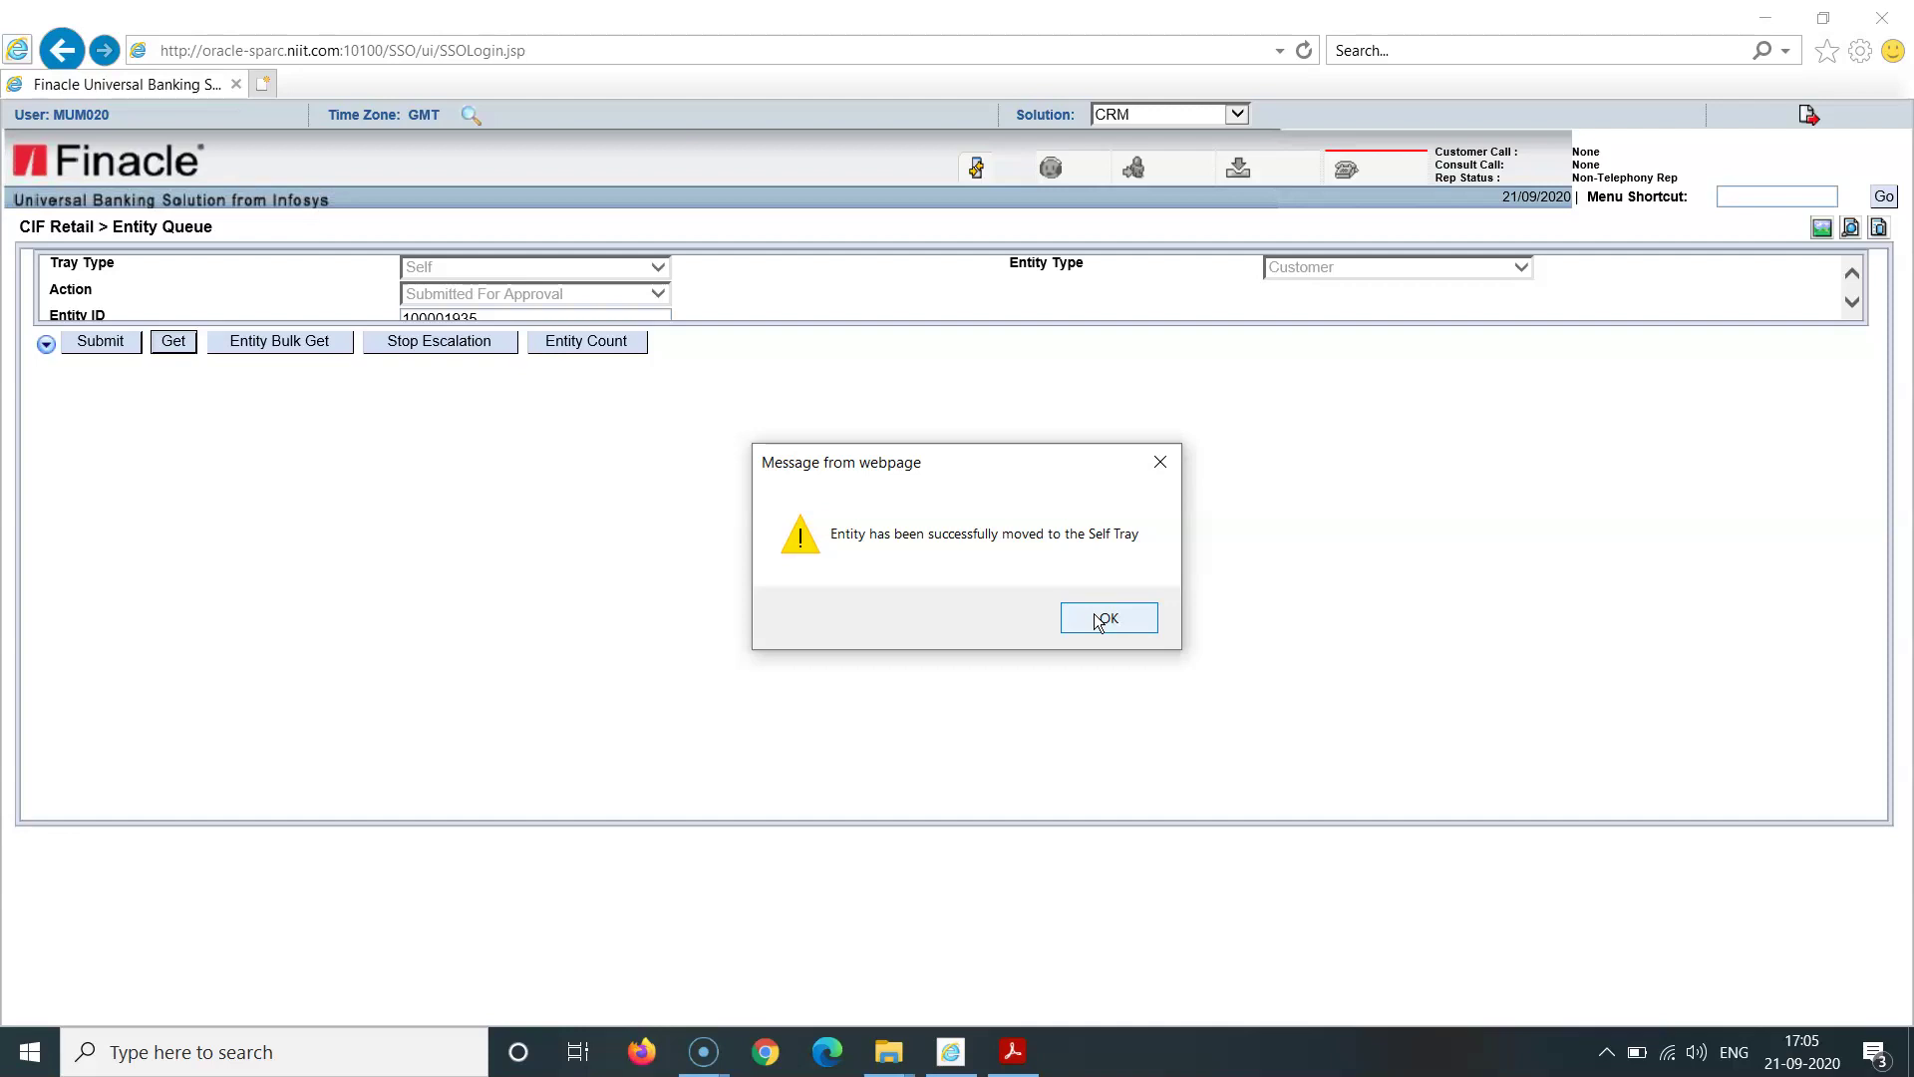
pyautogui.click(1094, 614)
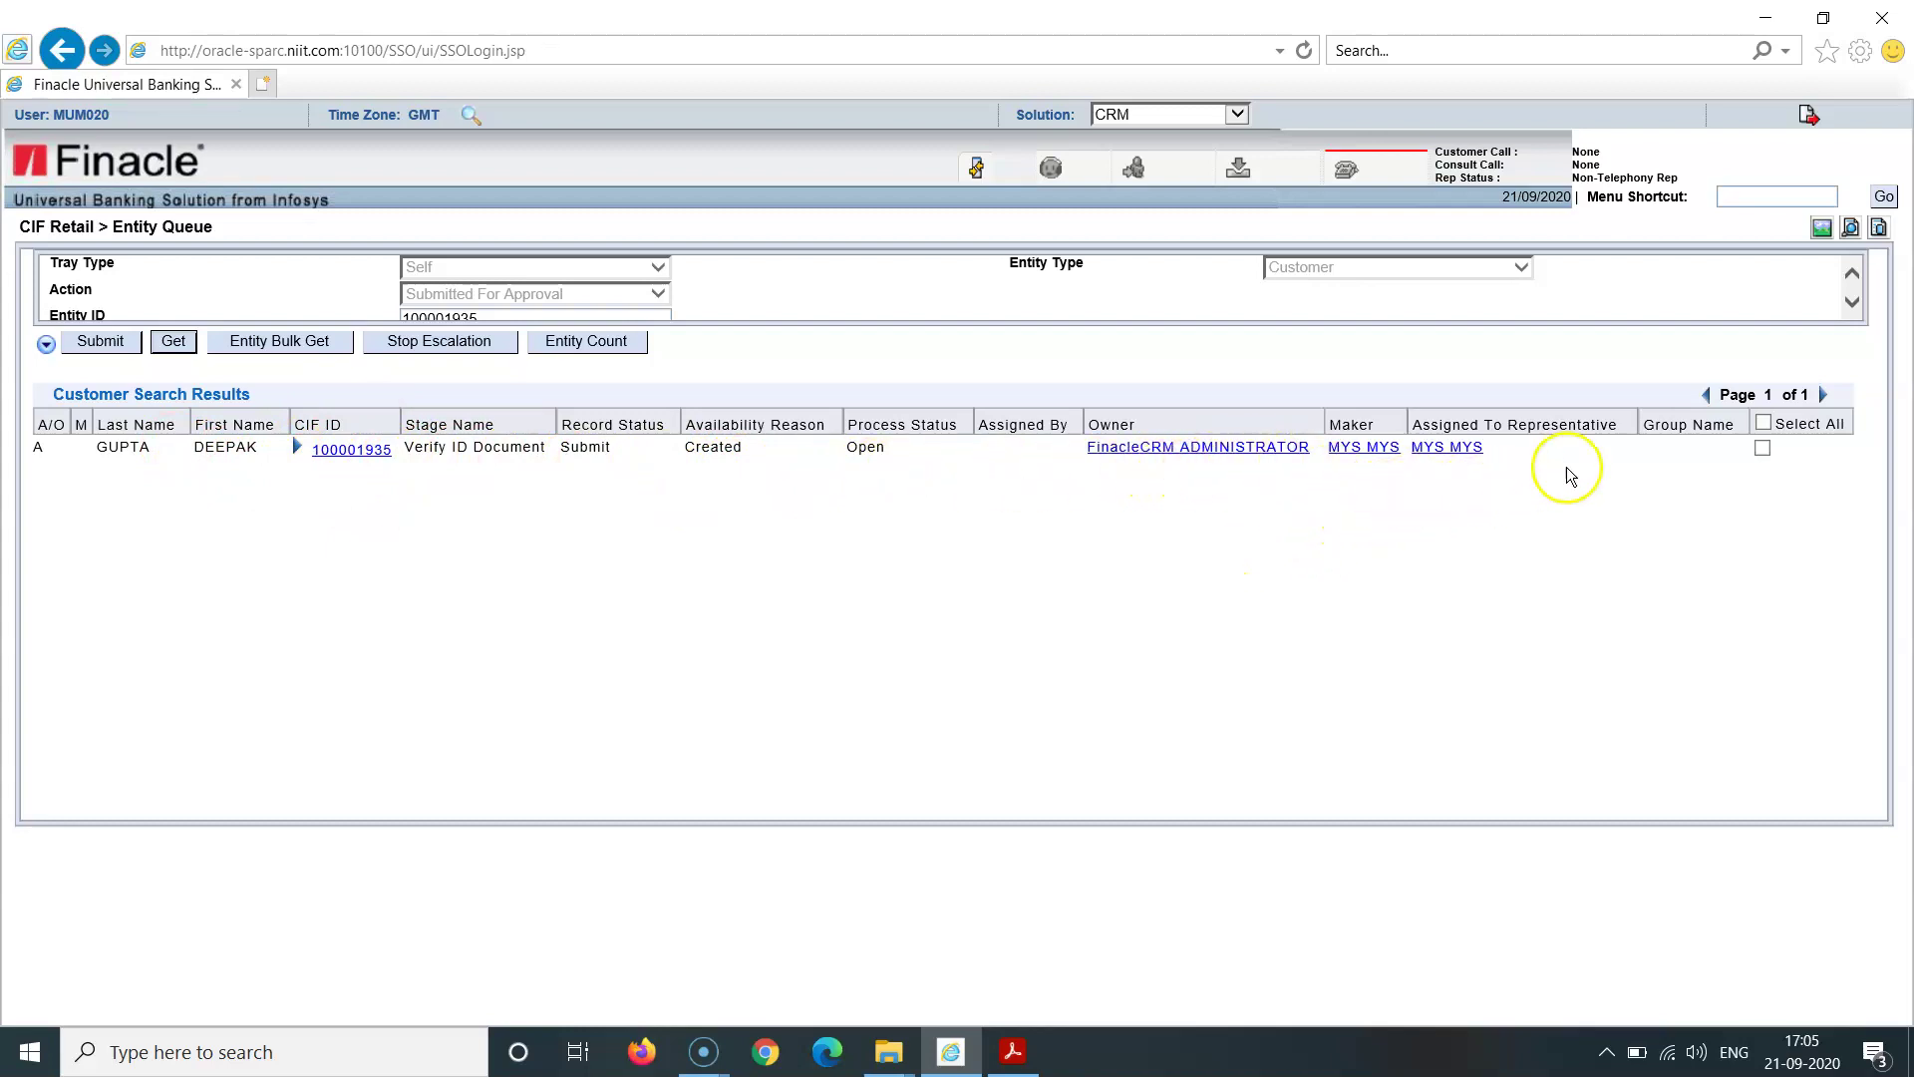
# Step: Assign the ticked customer record to group BRAUTH via Entity > Assign Entity and save
pyautogui.click(1763, 449)
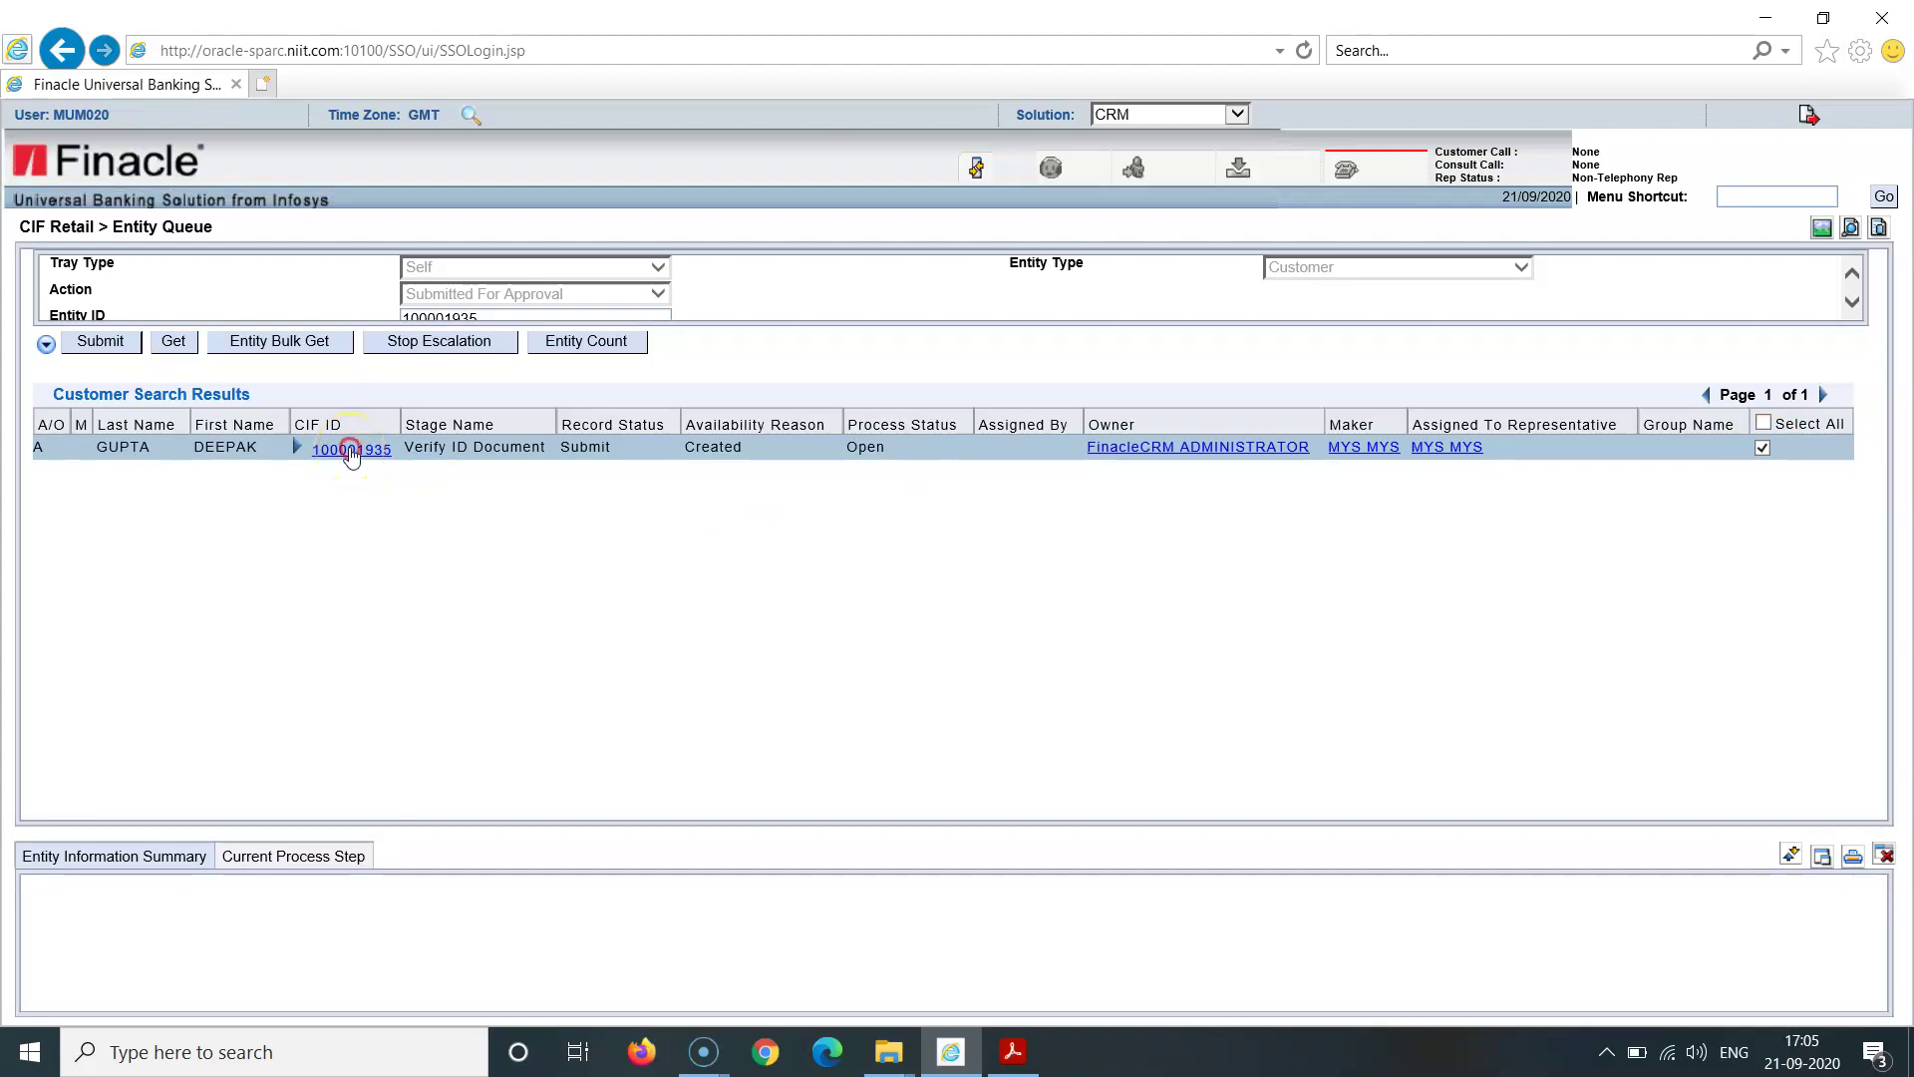
pyautogui.rightClick(351, 456)
pyautogui.moveTo(381, 508)
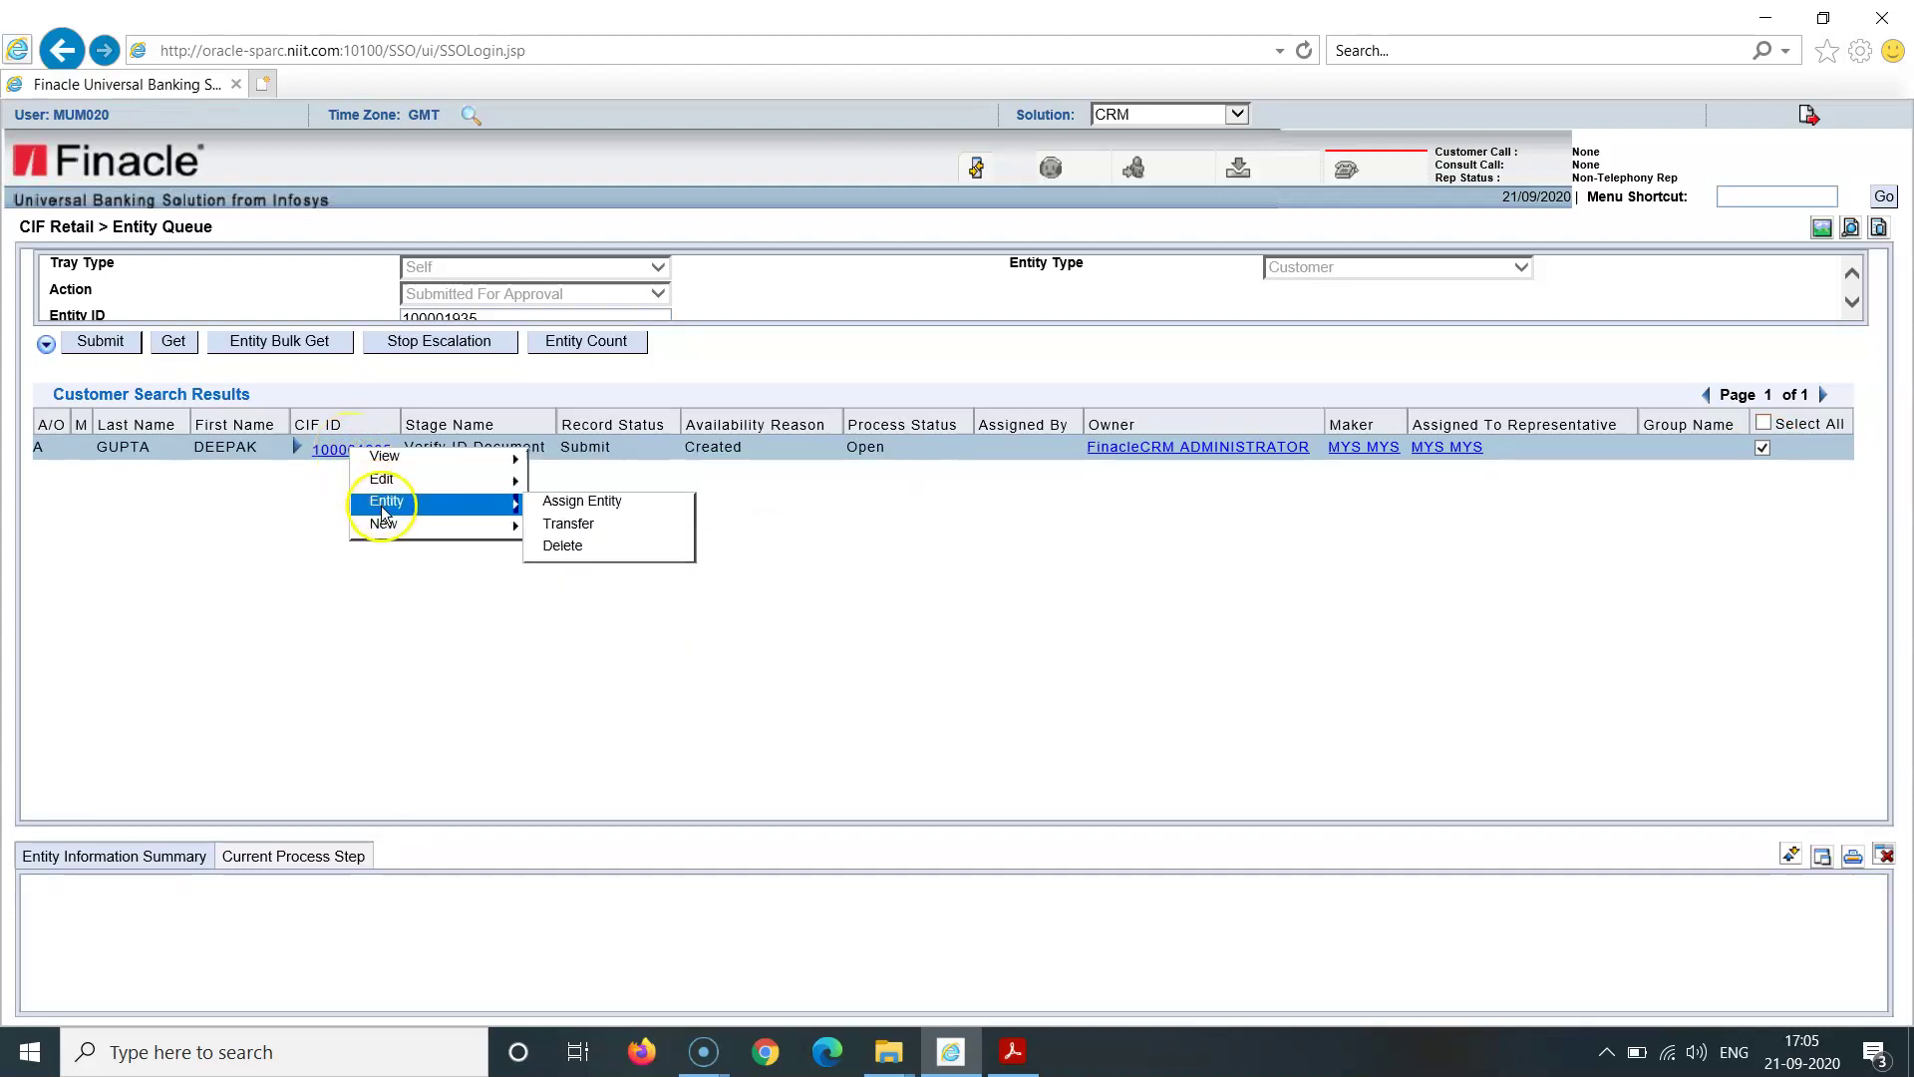
pyautogui.click(562, 502)
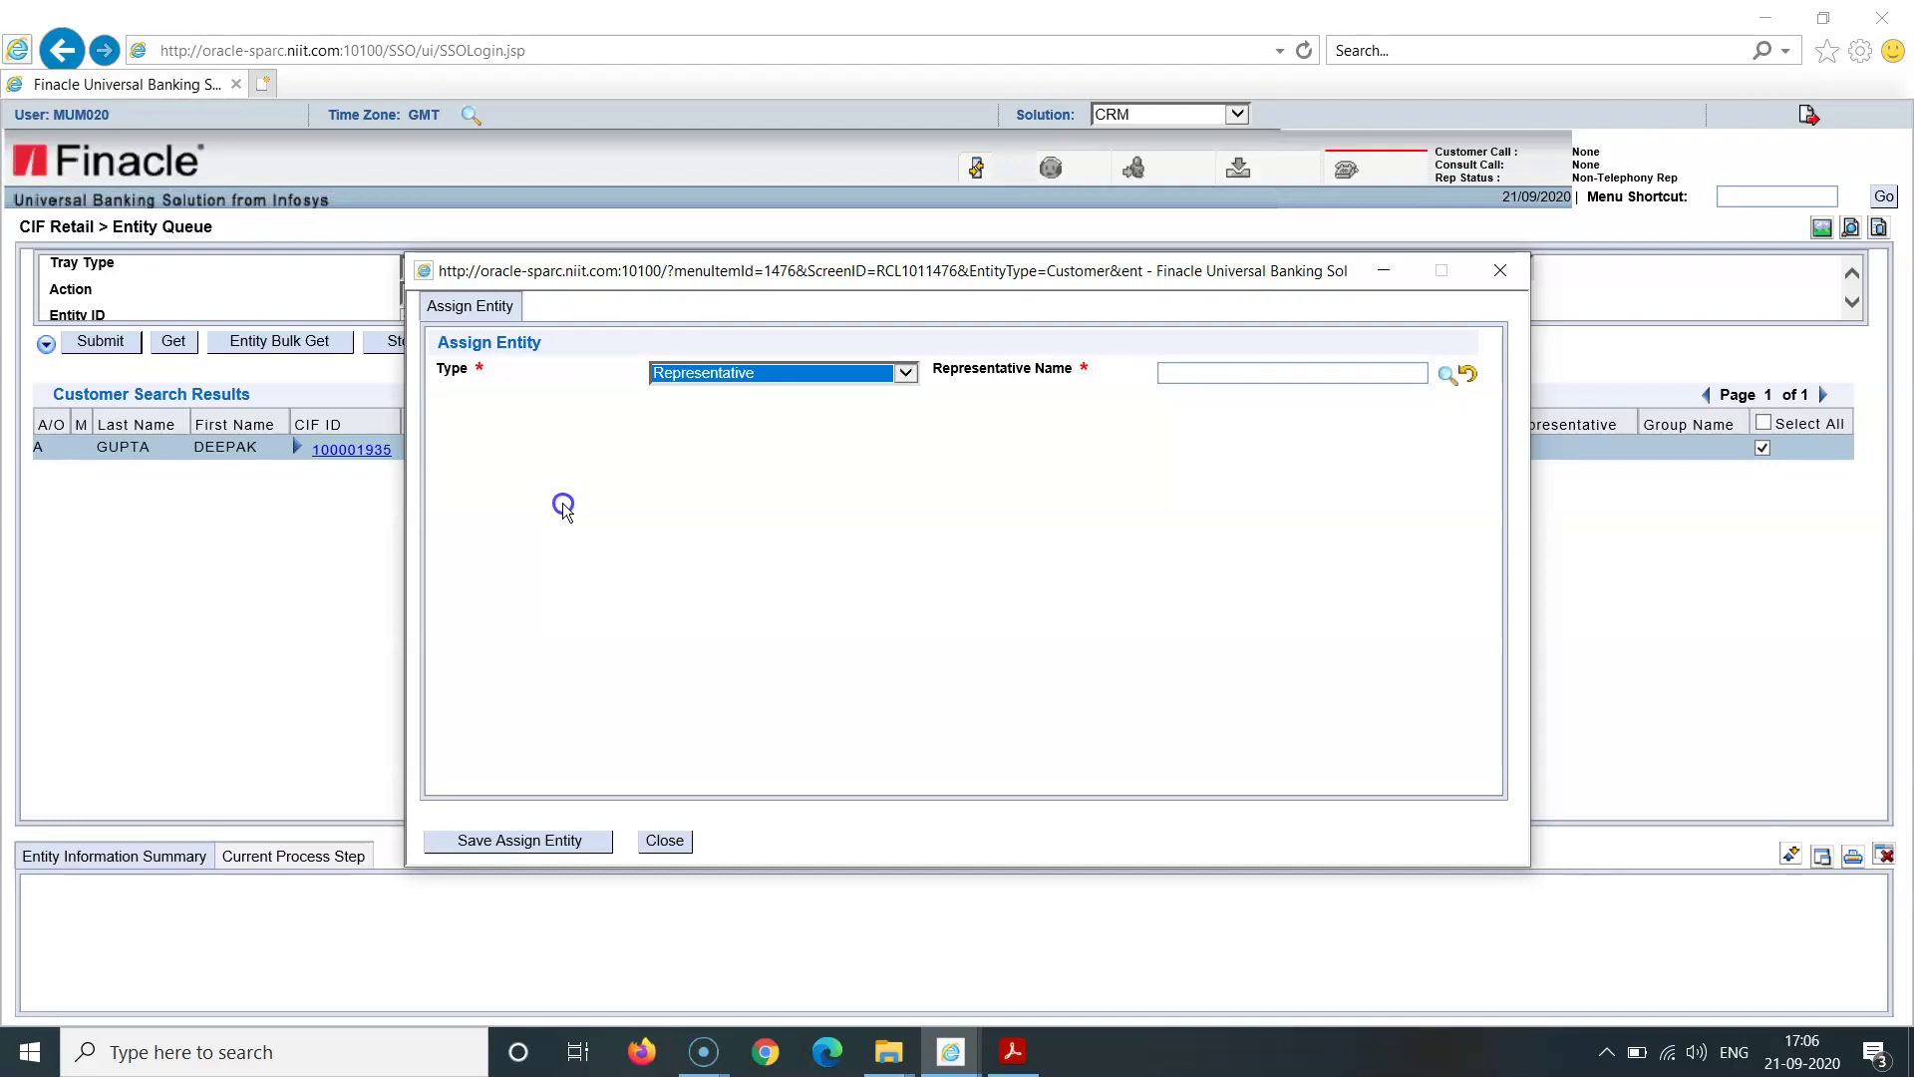
pyautogui.click(905, 376)
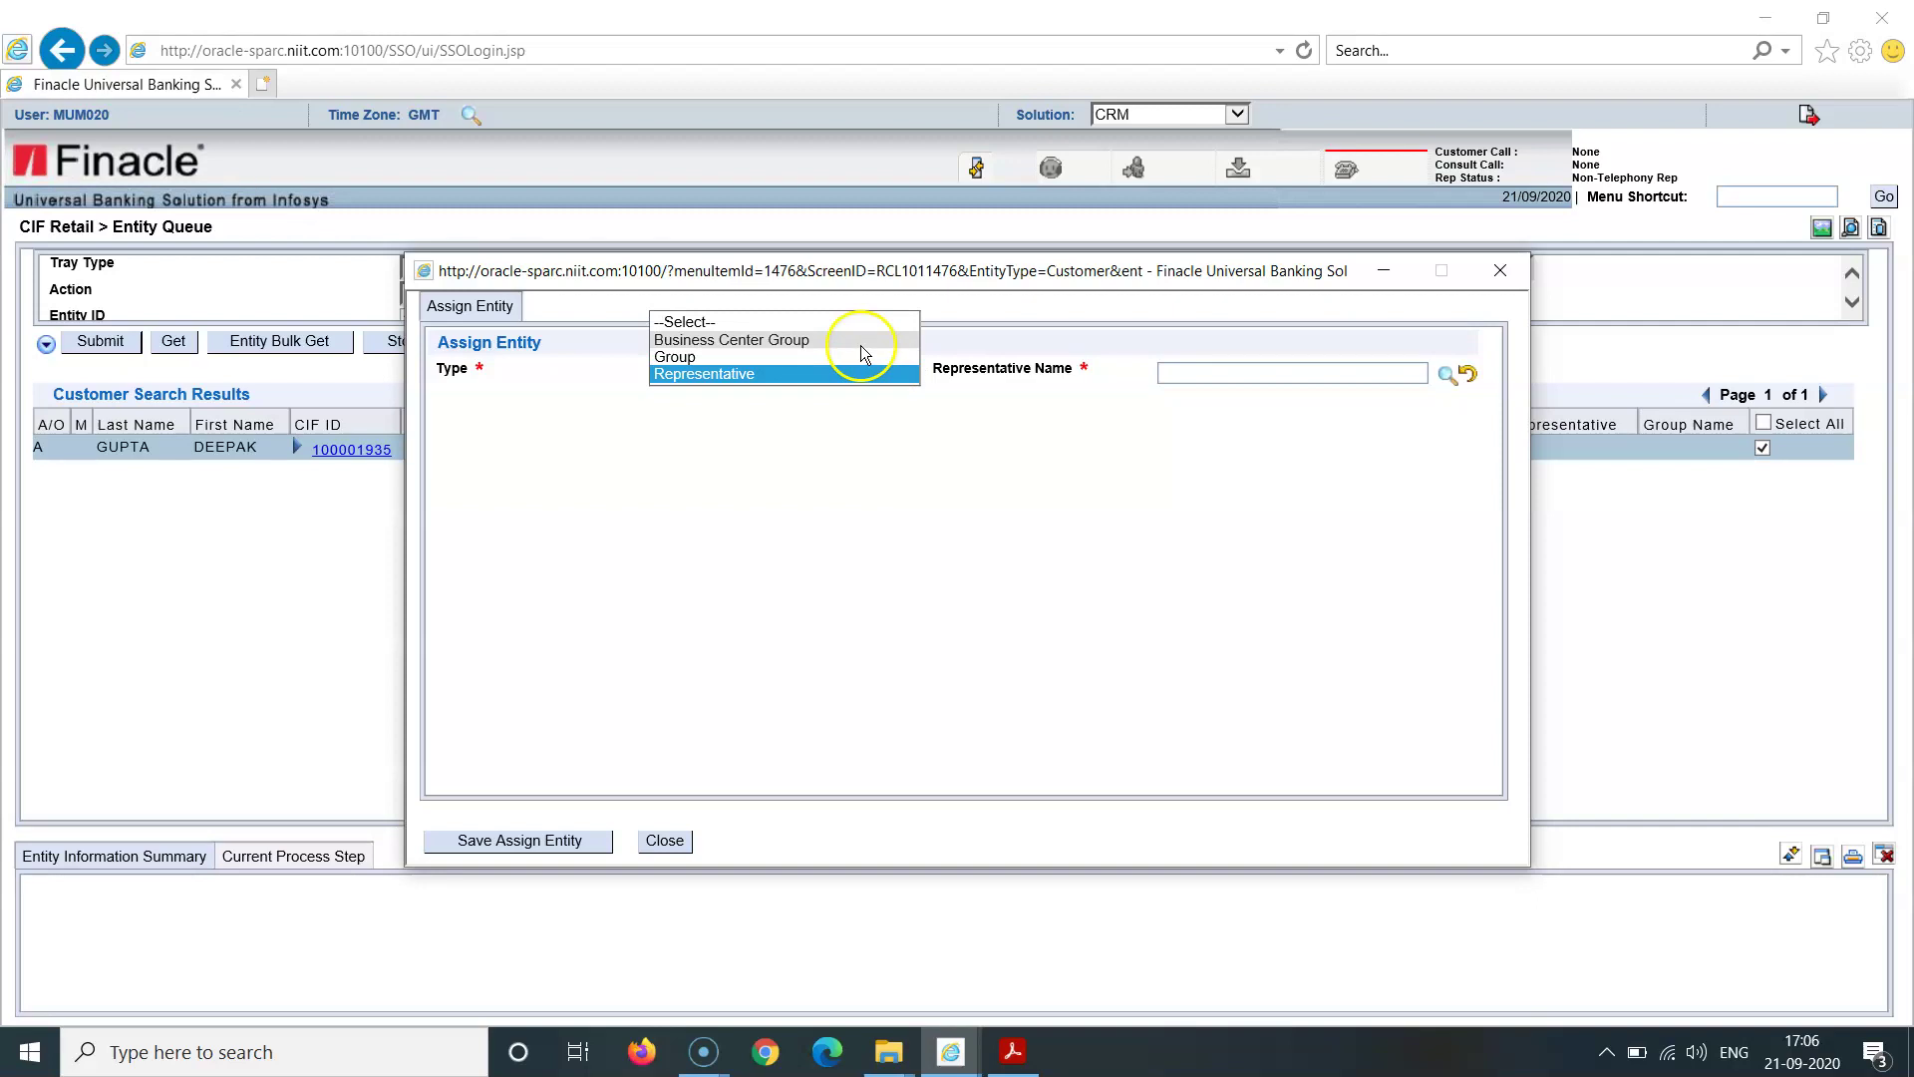
pyautogui.click(862, 356)
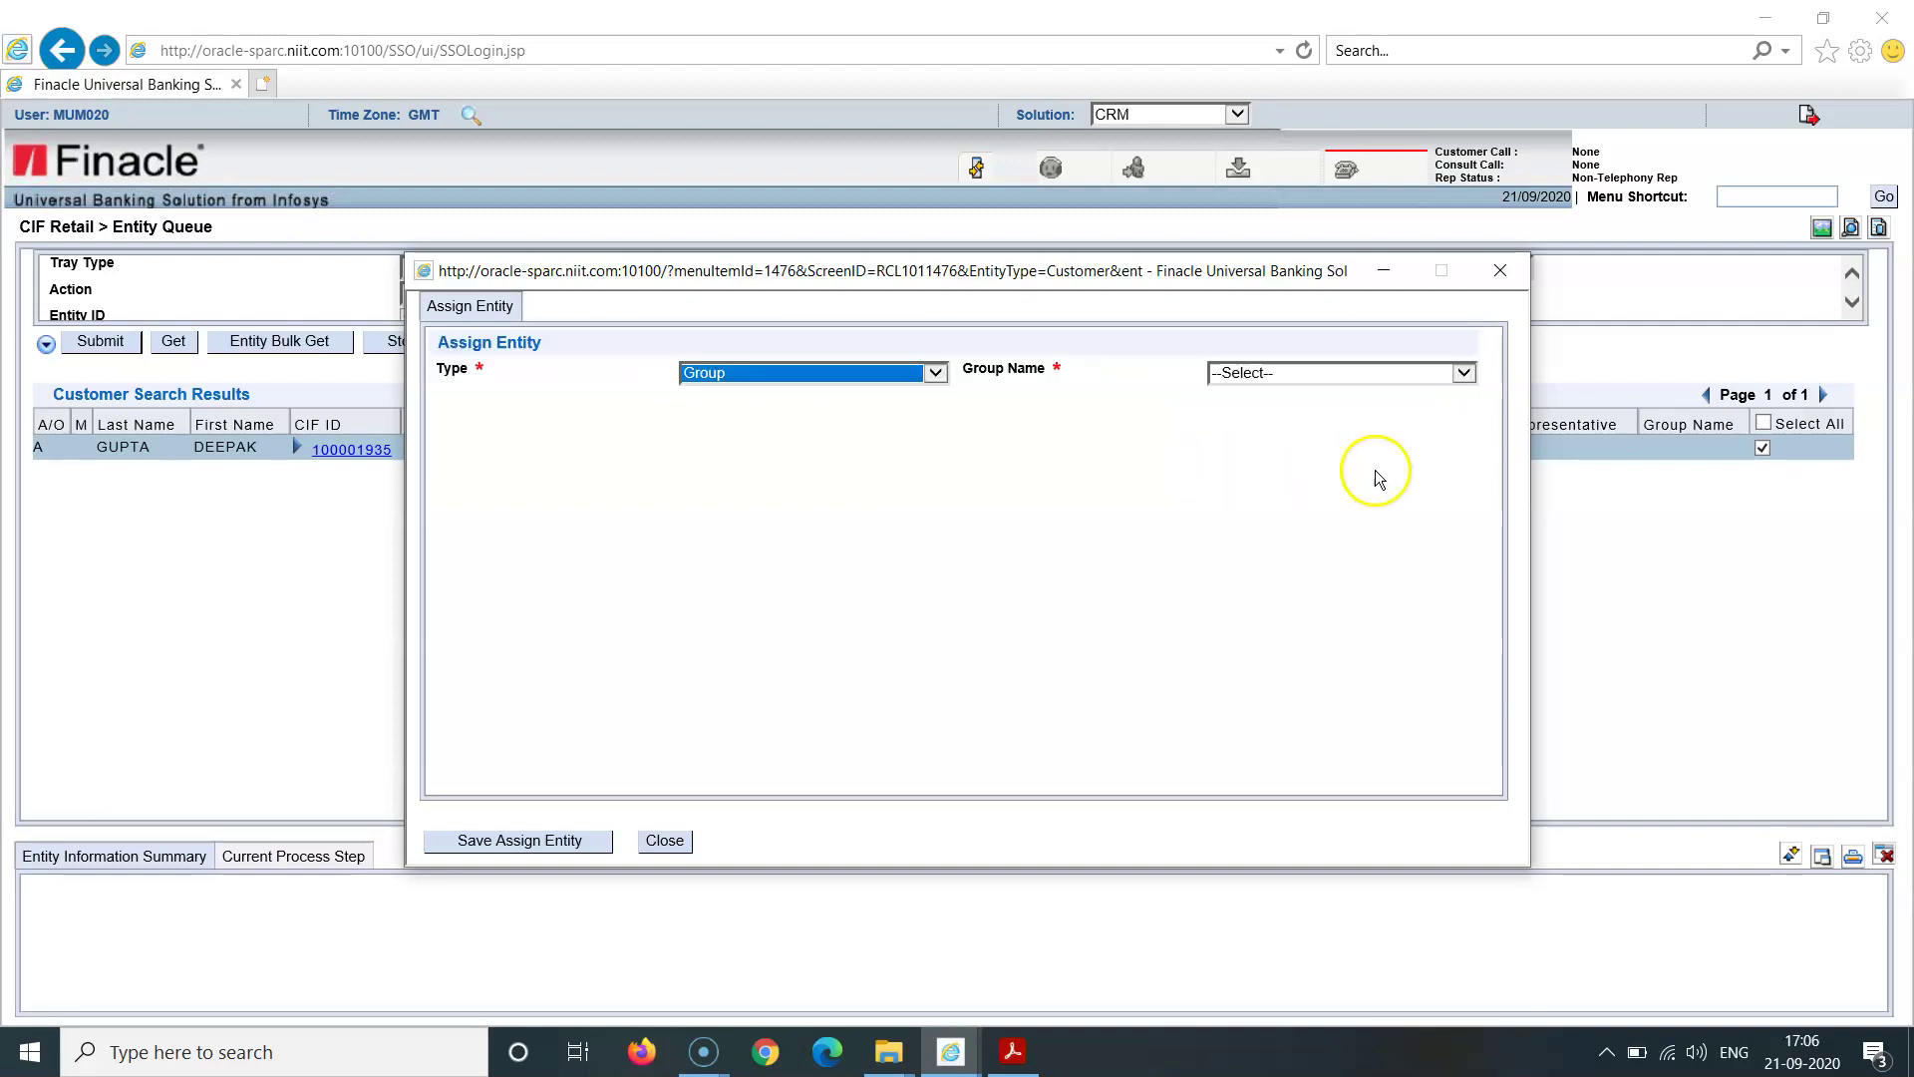
pyautogui.click(1463, 375)
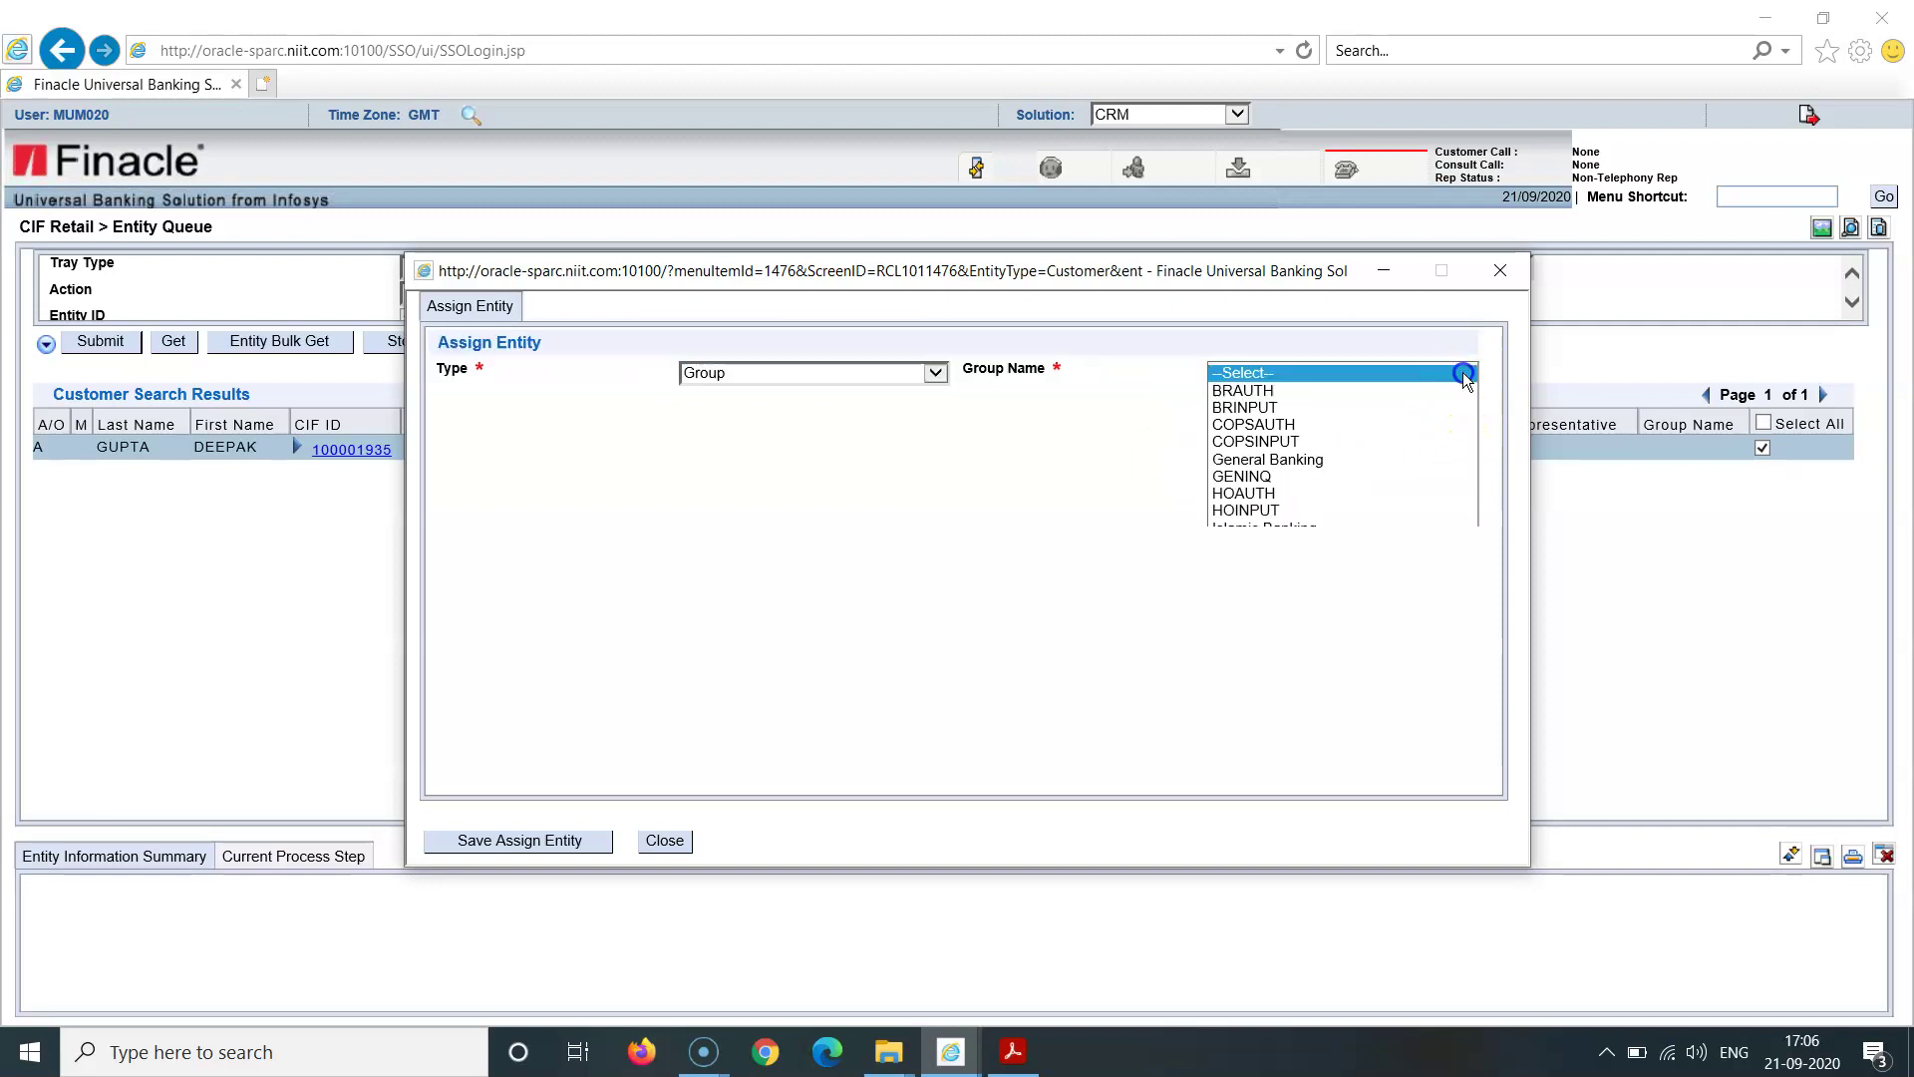
pyautogui.click(1420, 393)
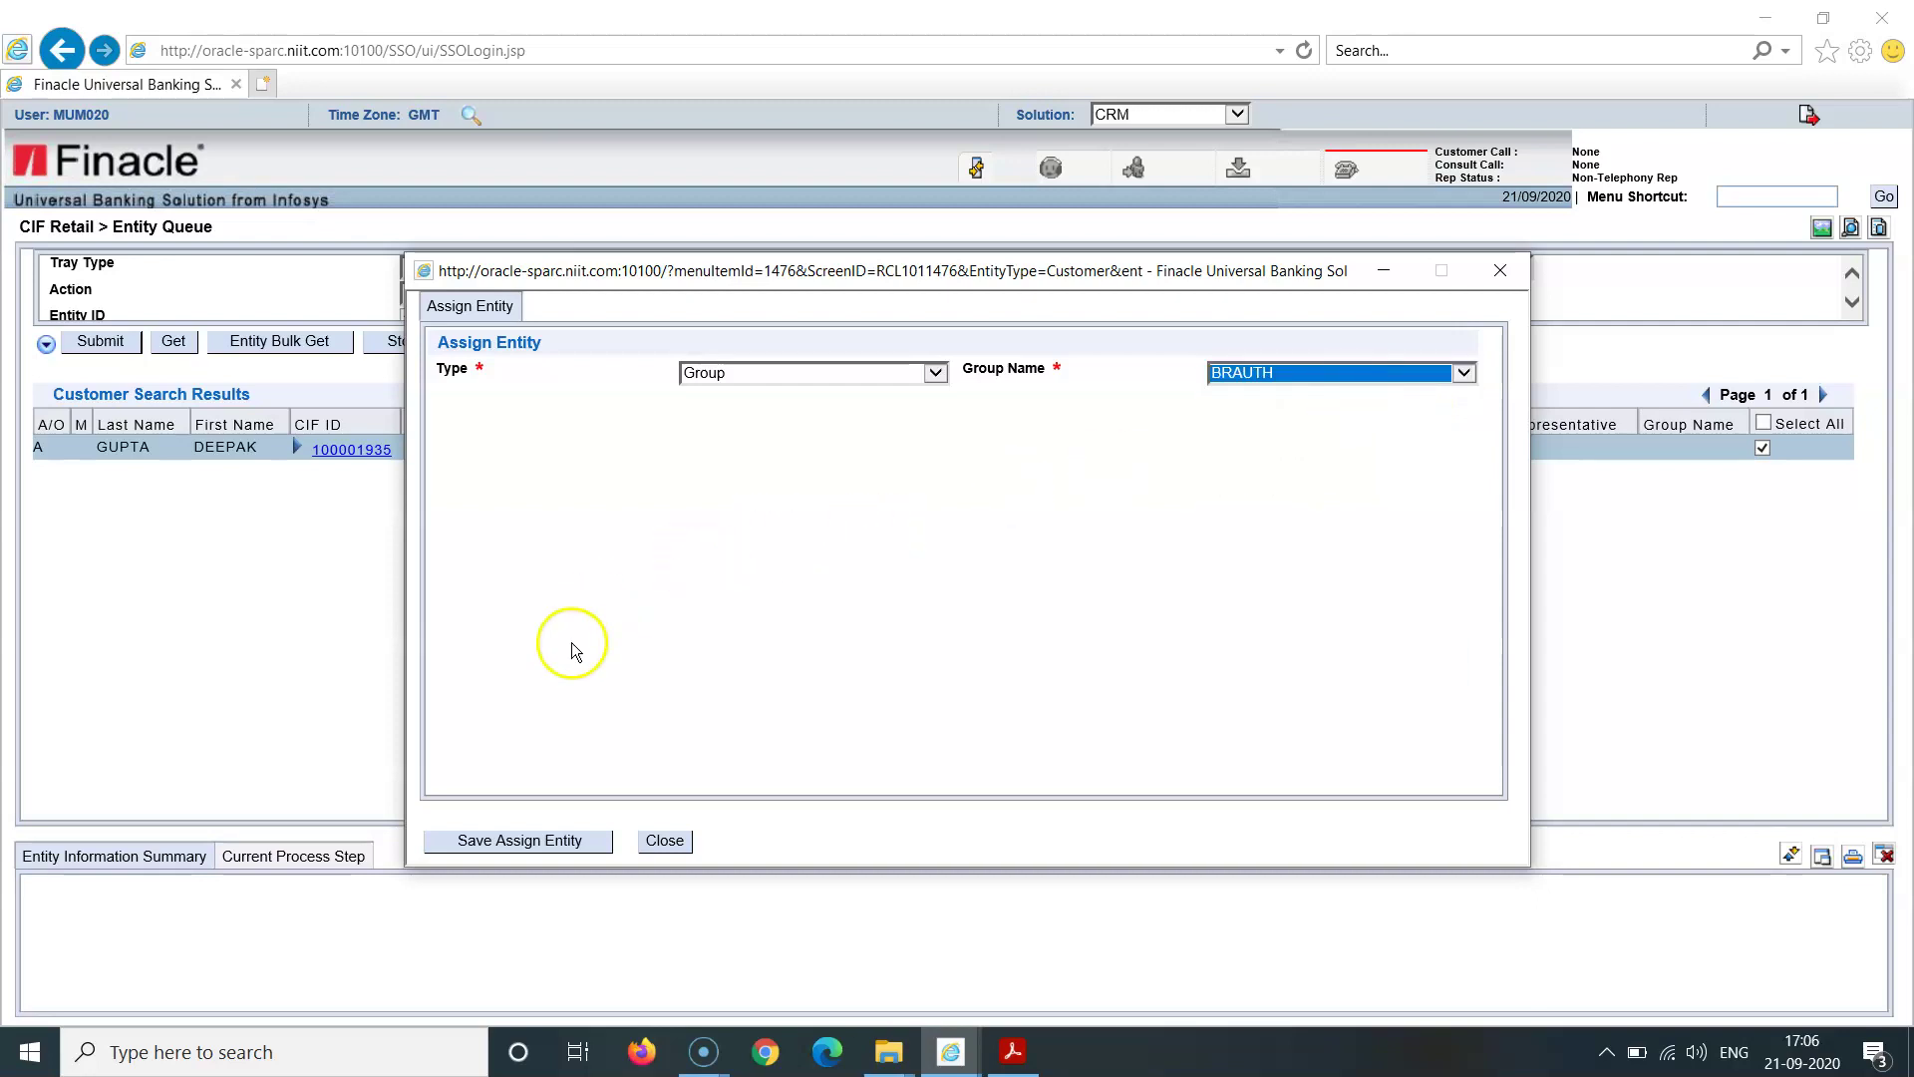
pyautogui.click(541, 844)
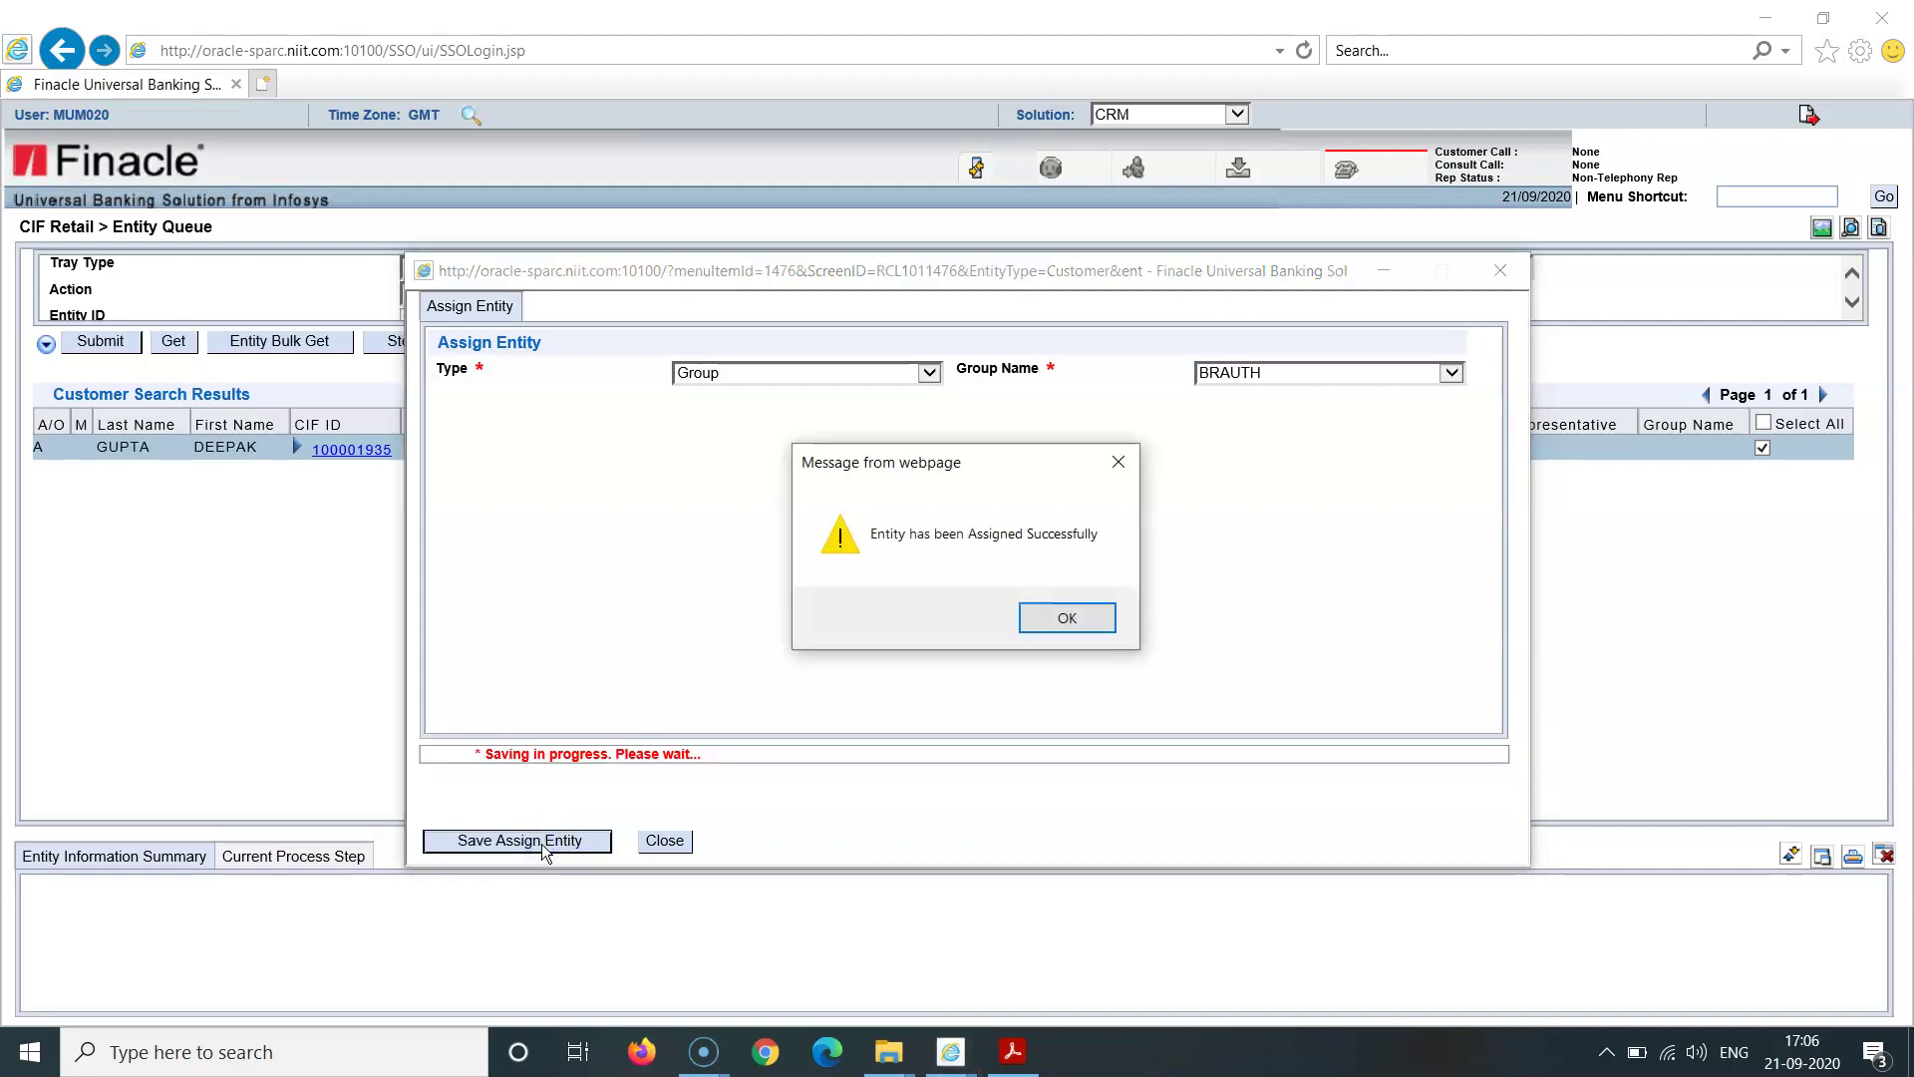
pyautogui.click(1066, 618)
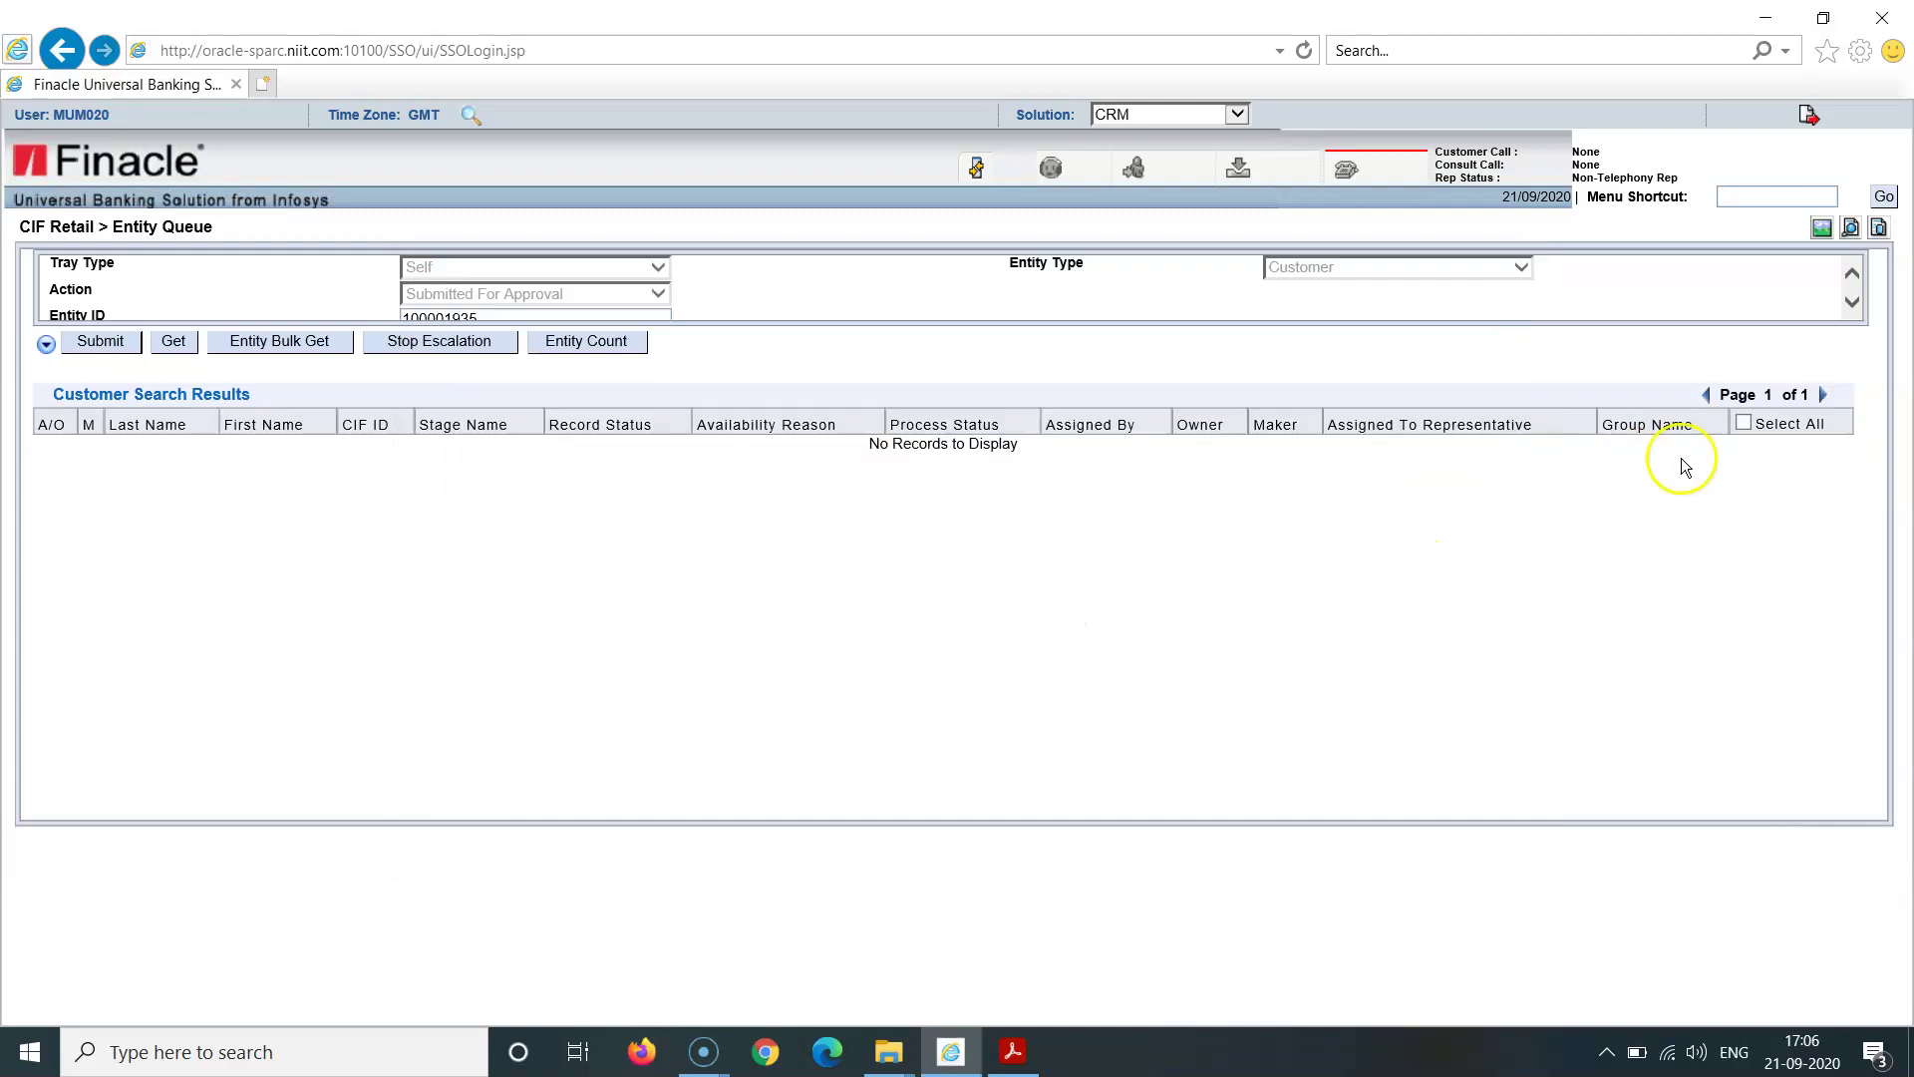
# Step: Reload Entity Queue and fetch the customer's CIF ID back into the Self Tray
pyautogui.click(1744, 424)
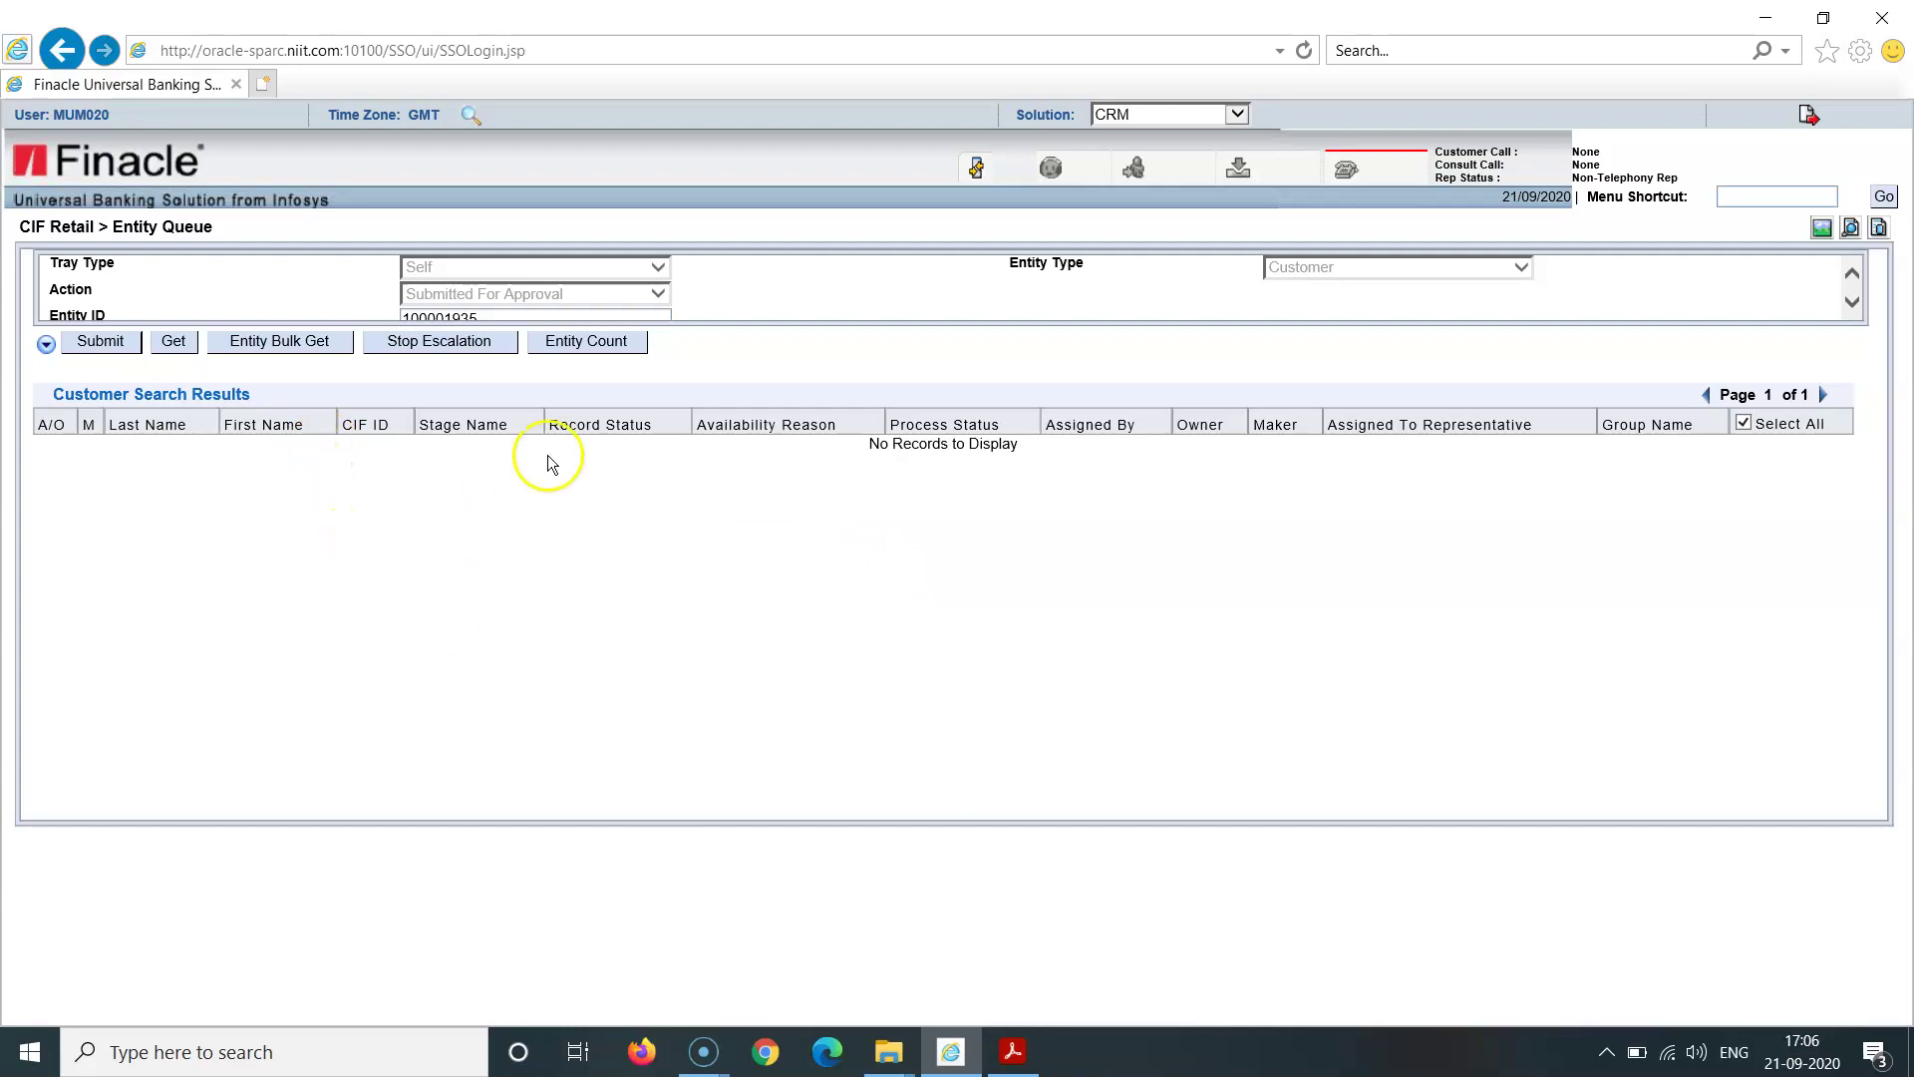
pyautogui.click(977, 168)
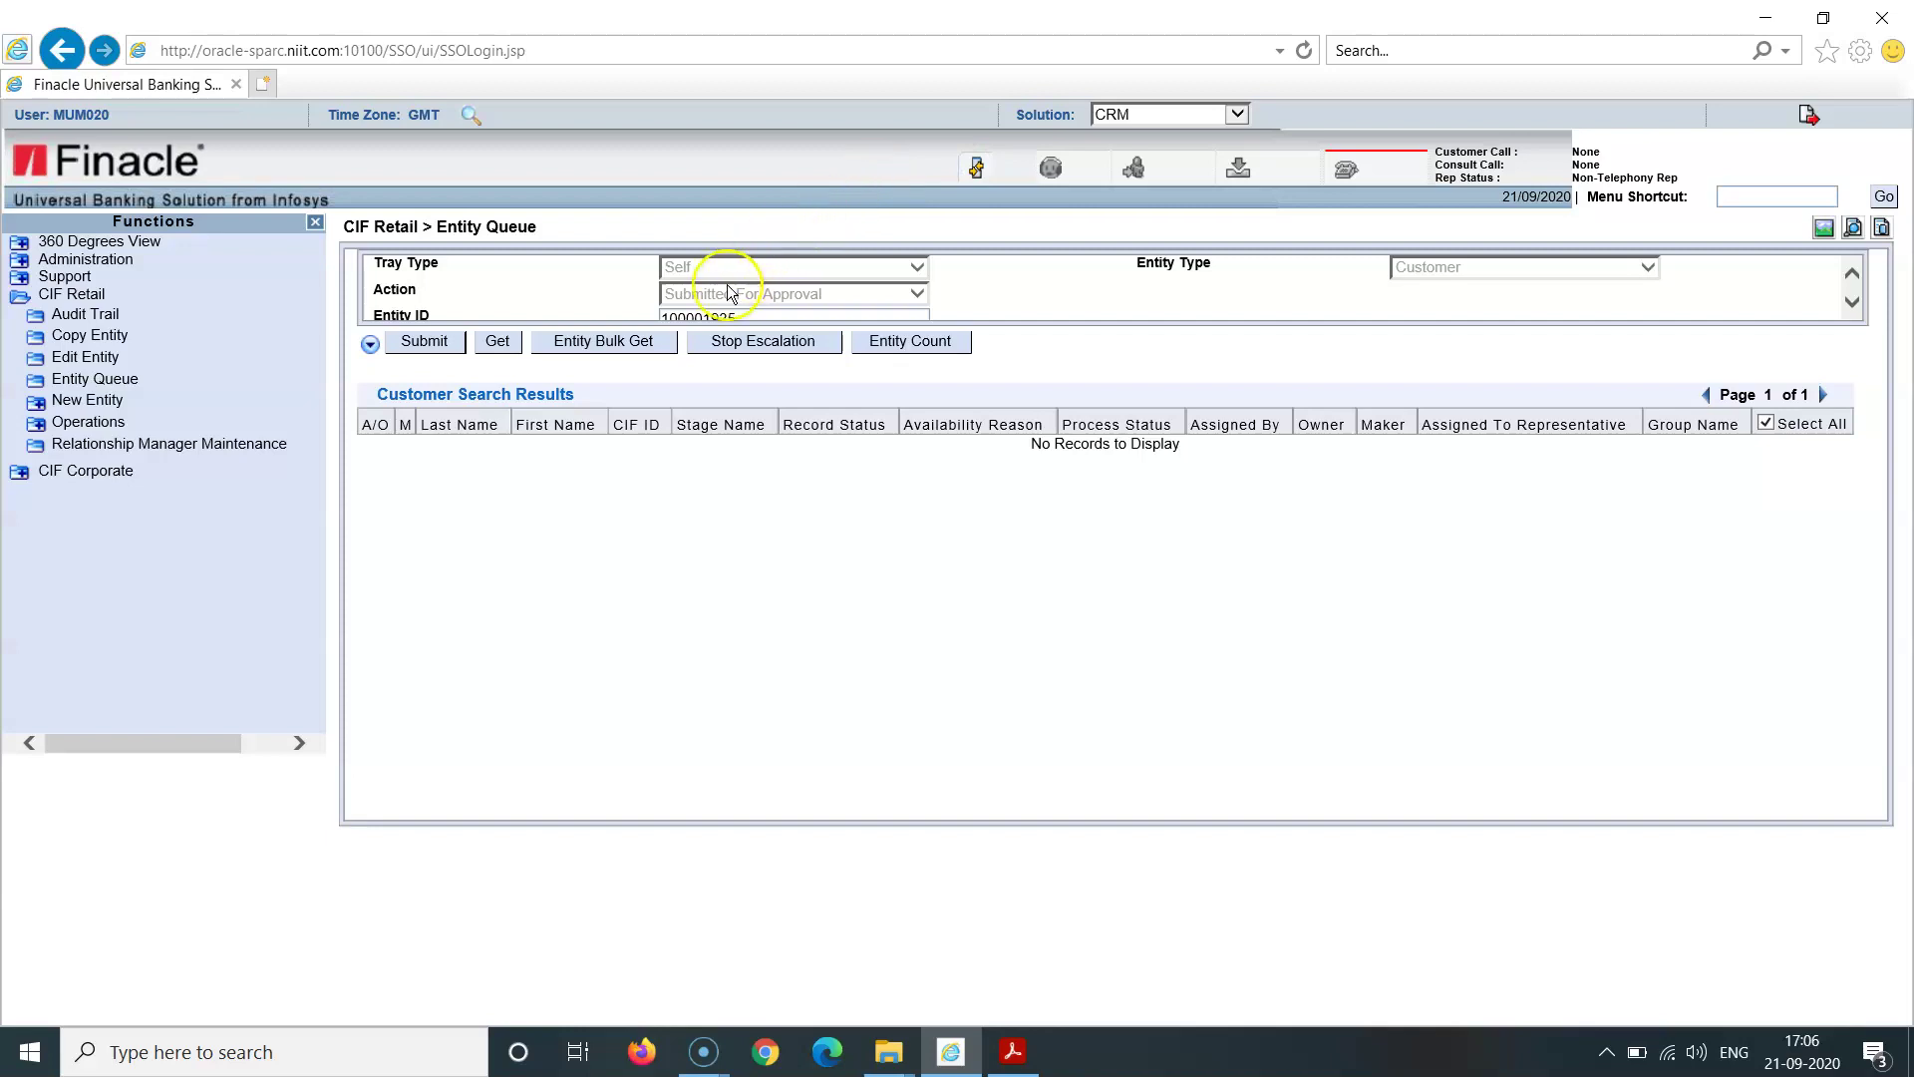
pyautogui.click(108, 380)
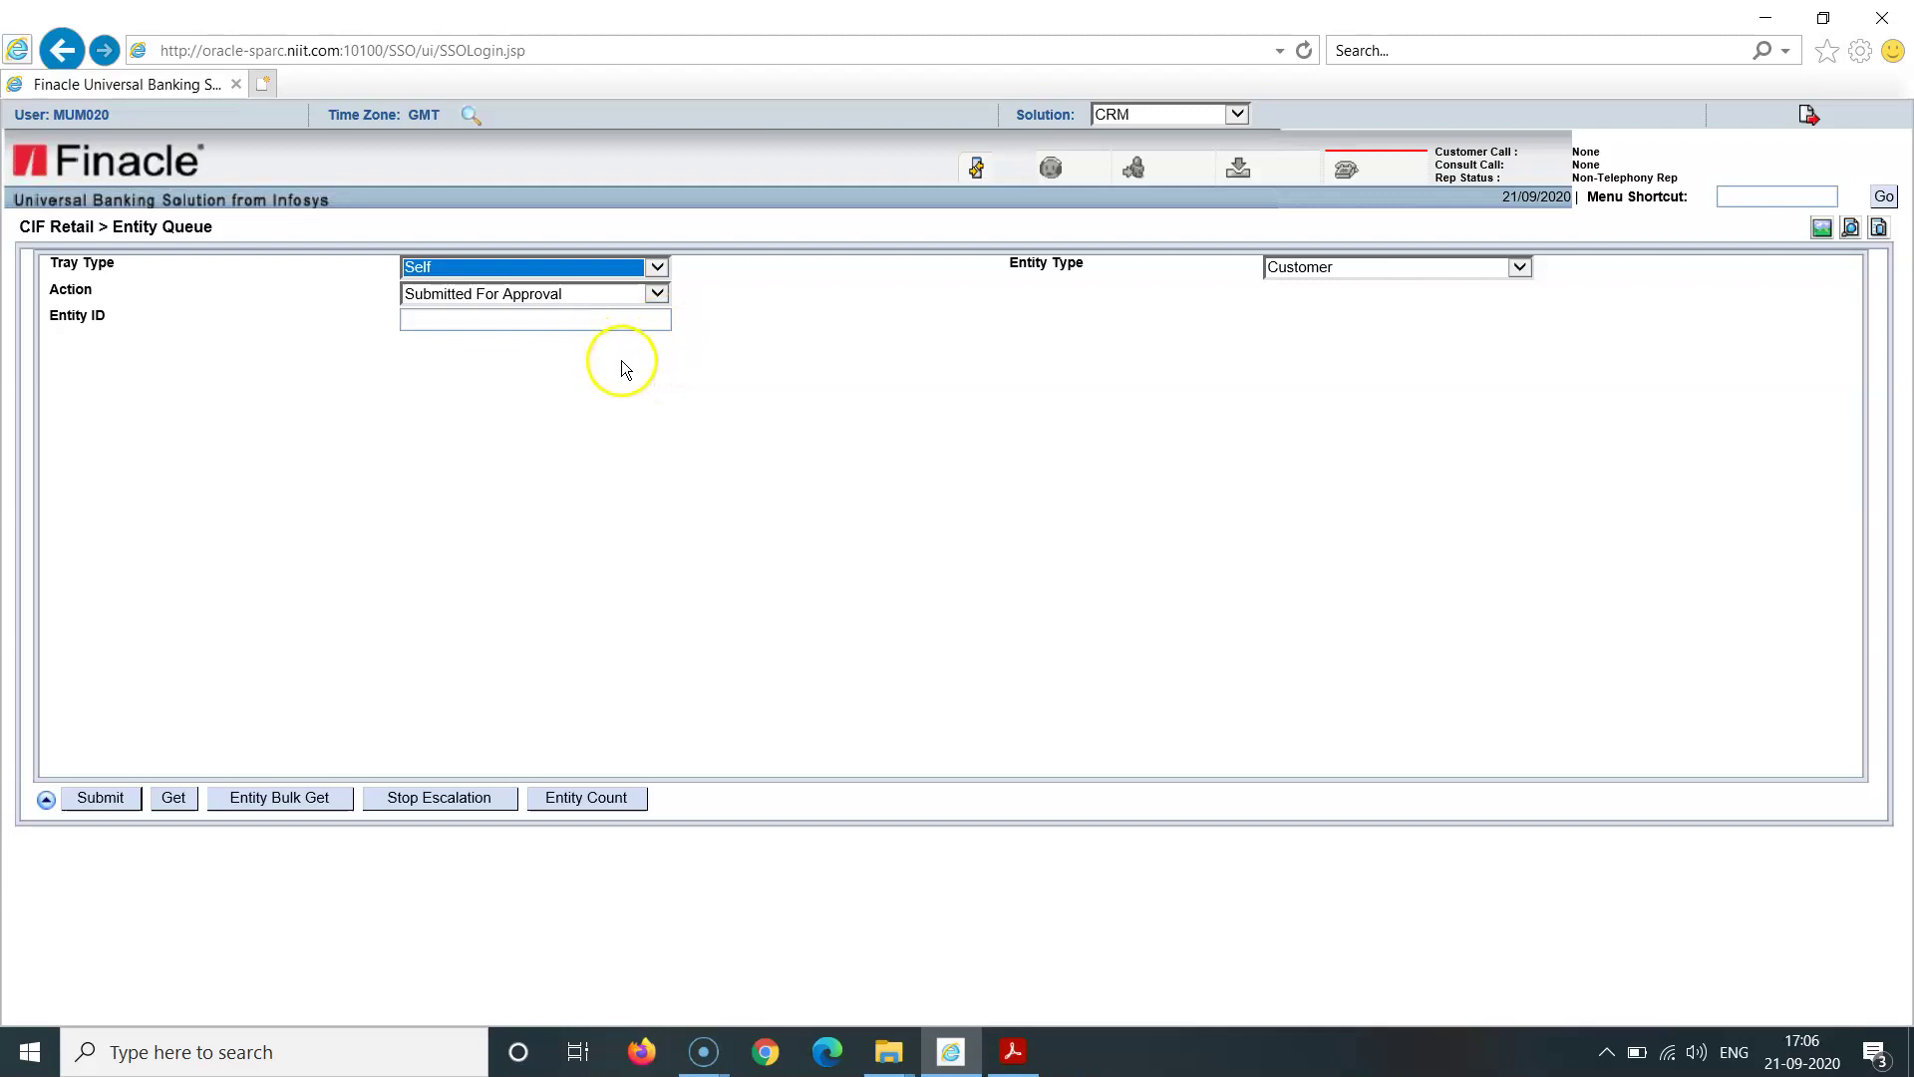
pyautogui.click(507, 319)
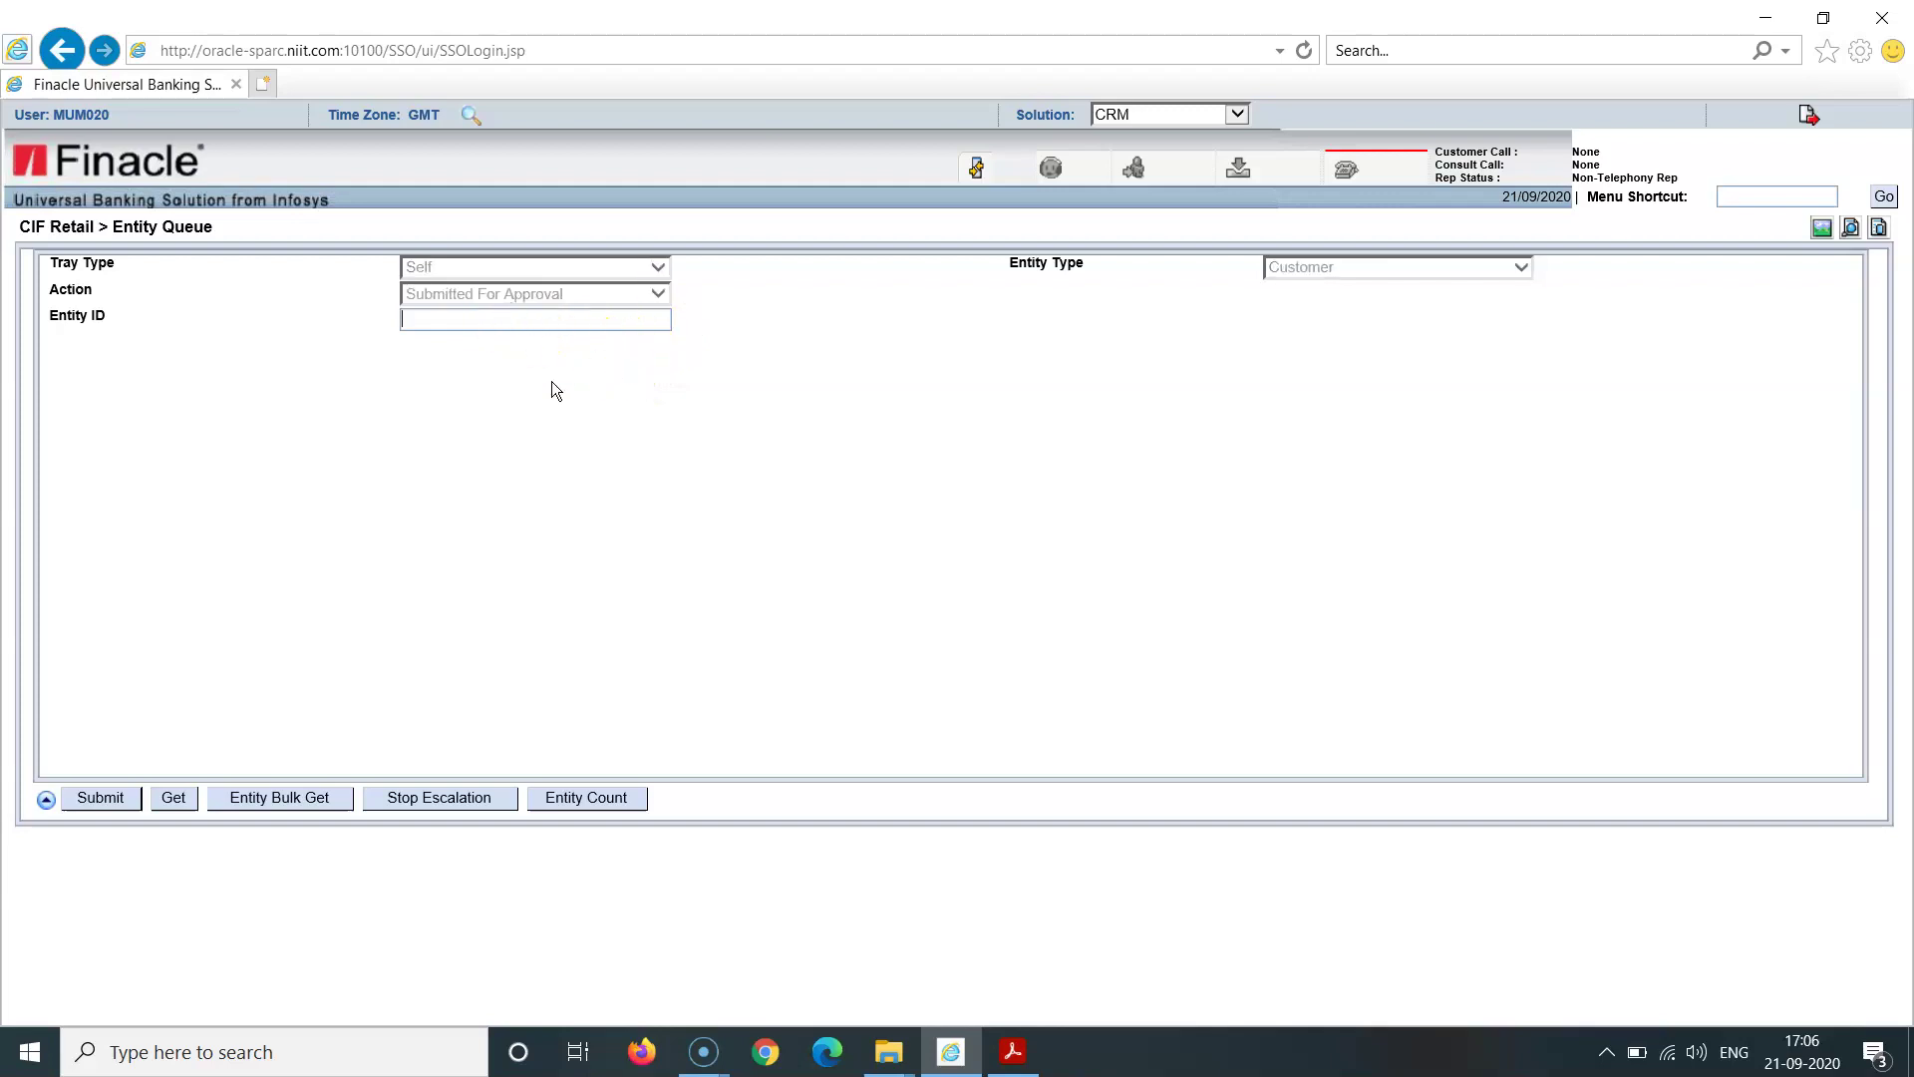
pyautogui.click(169, 803)
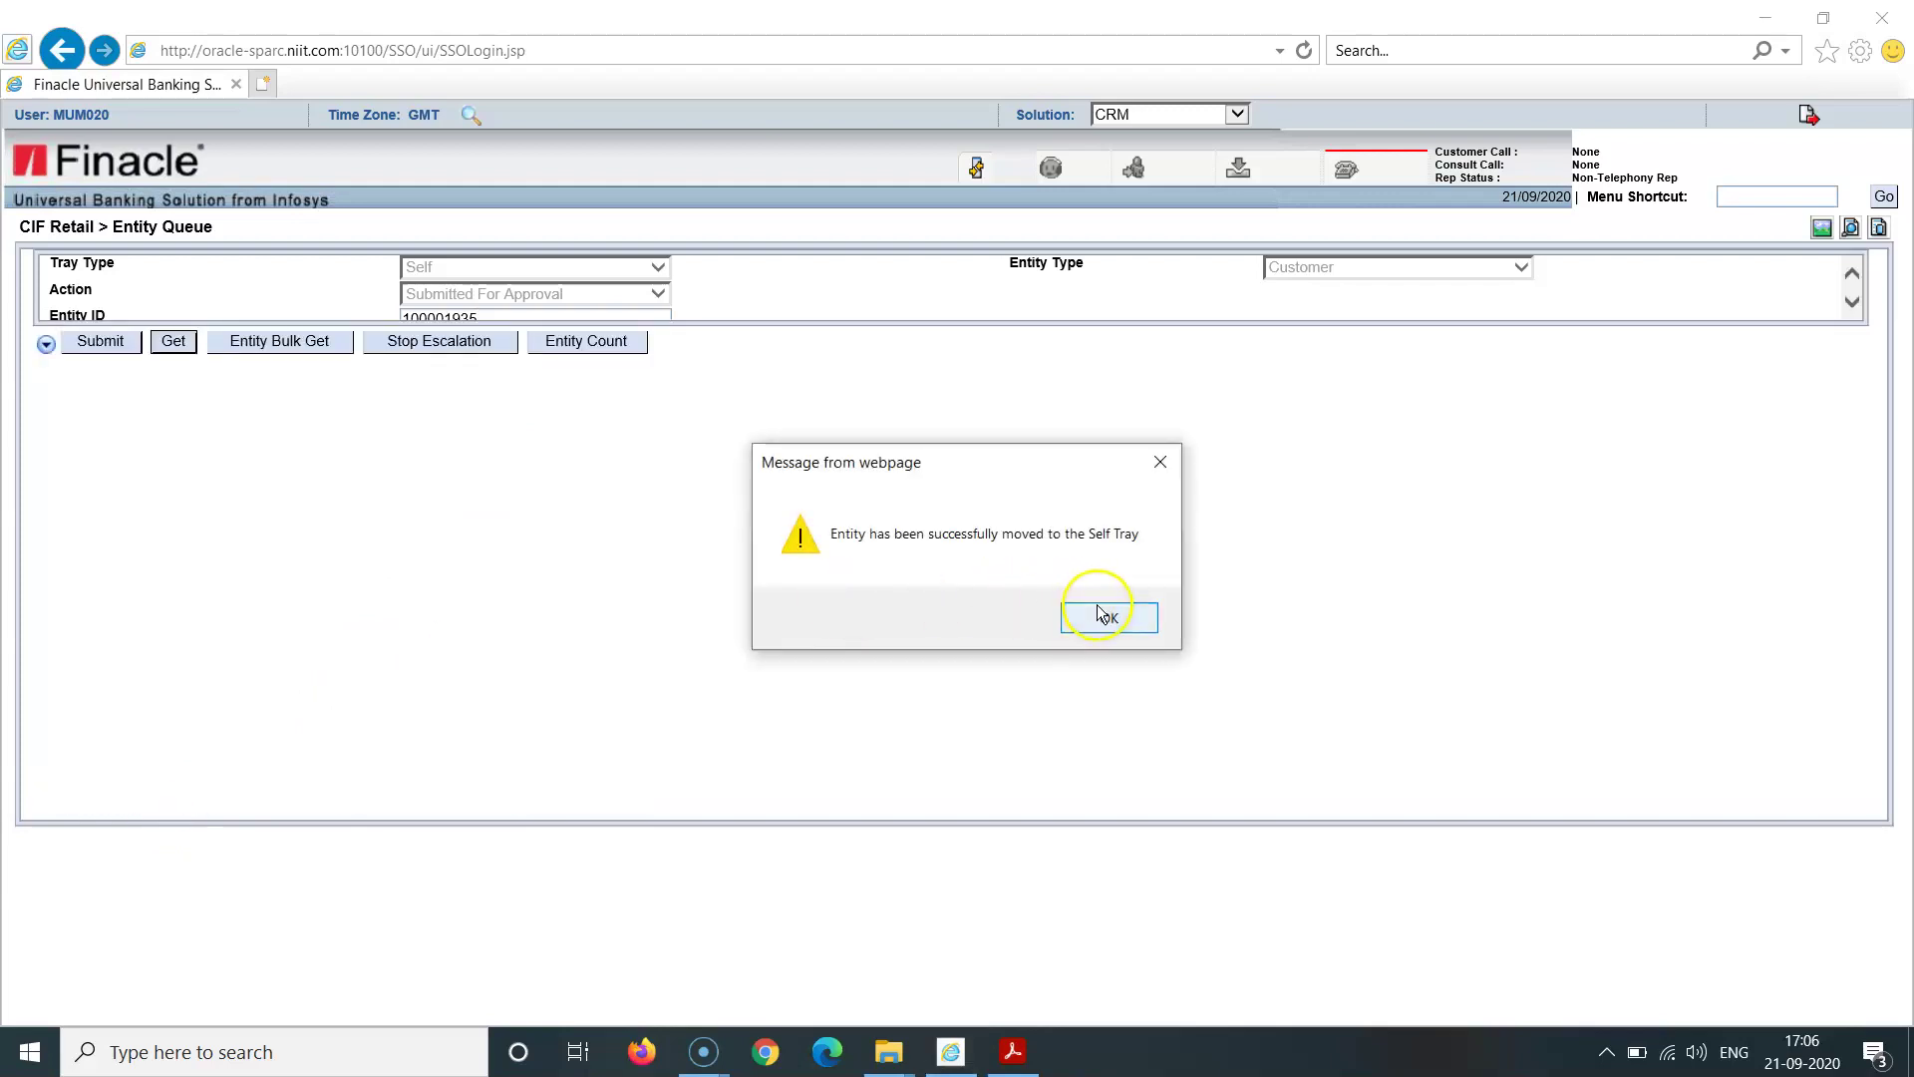
pyautogui.click(1099, 612)
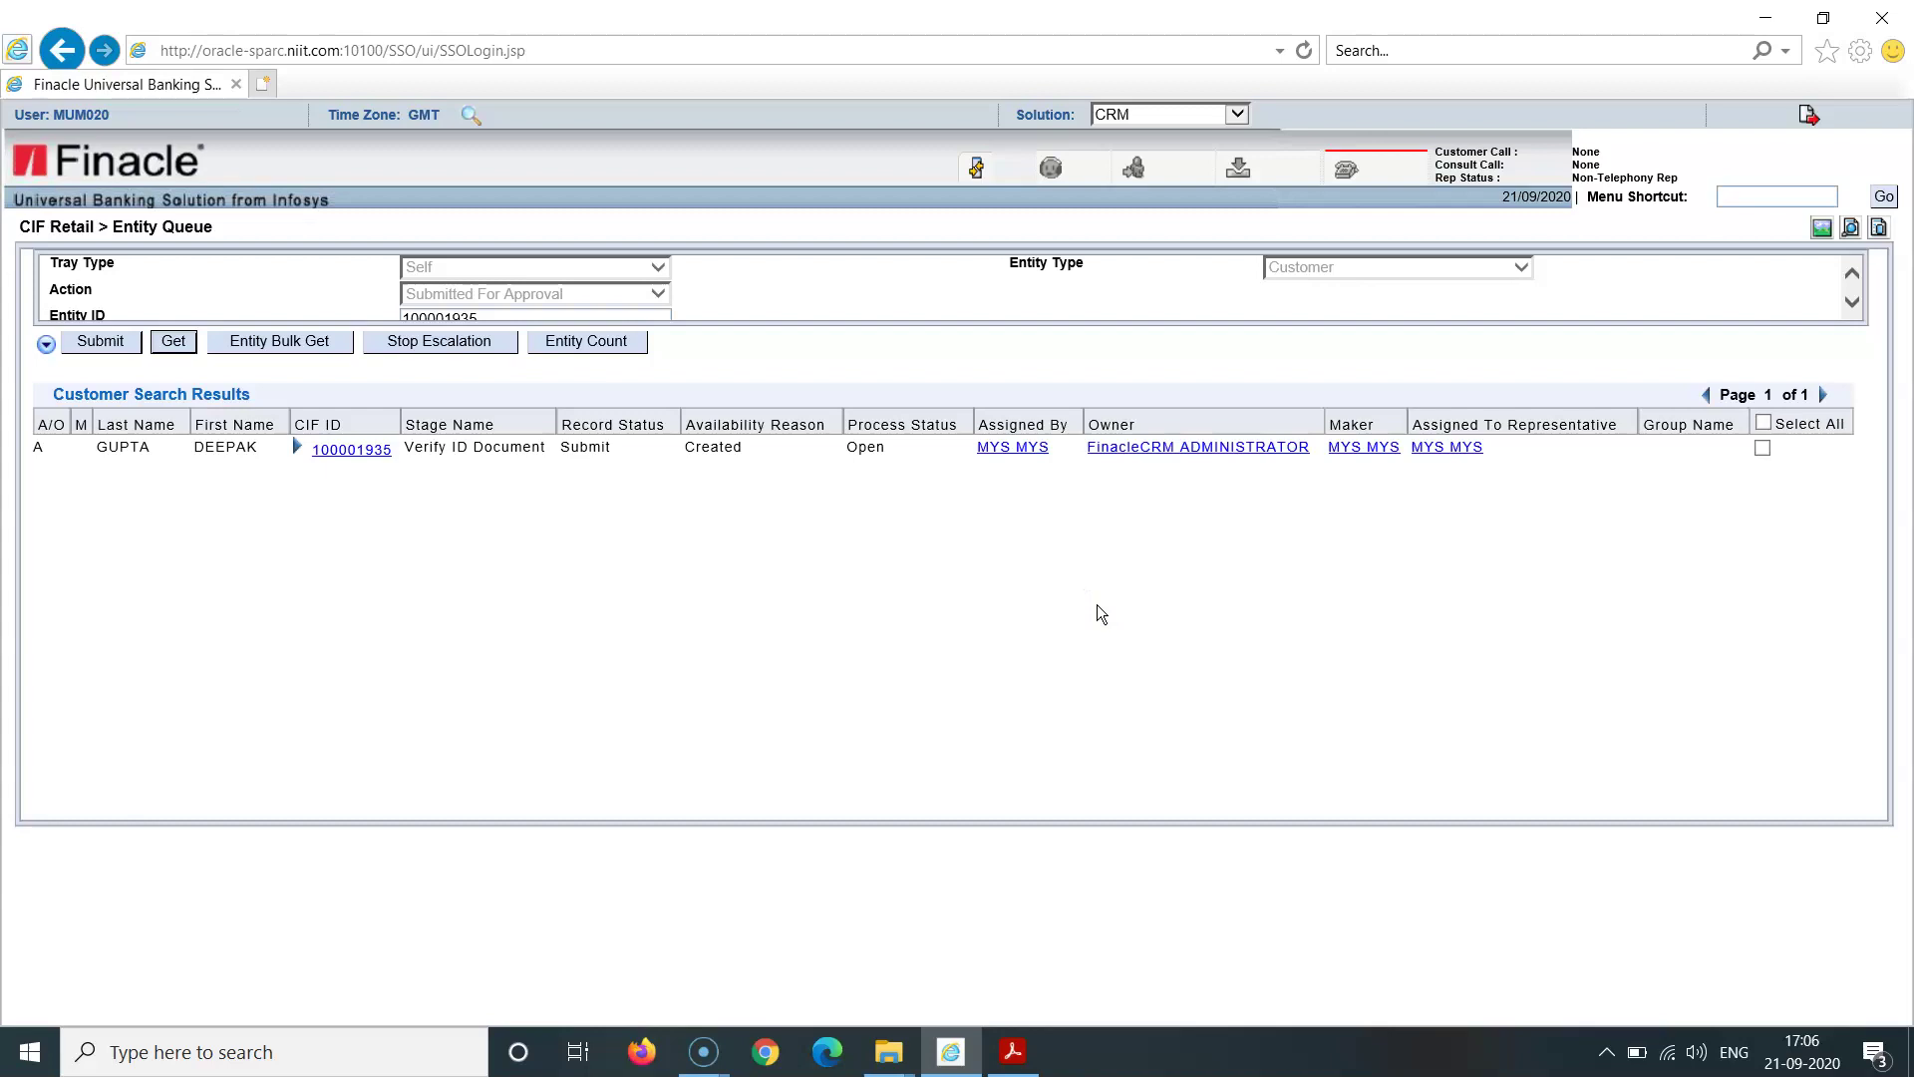
# Step: Tick the customer row and view its Current Process Step, step 8 ValidateDocumentCheckList
pyautogui.click(1760, 450)
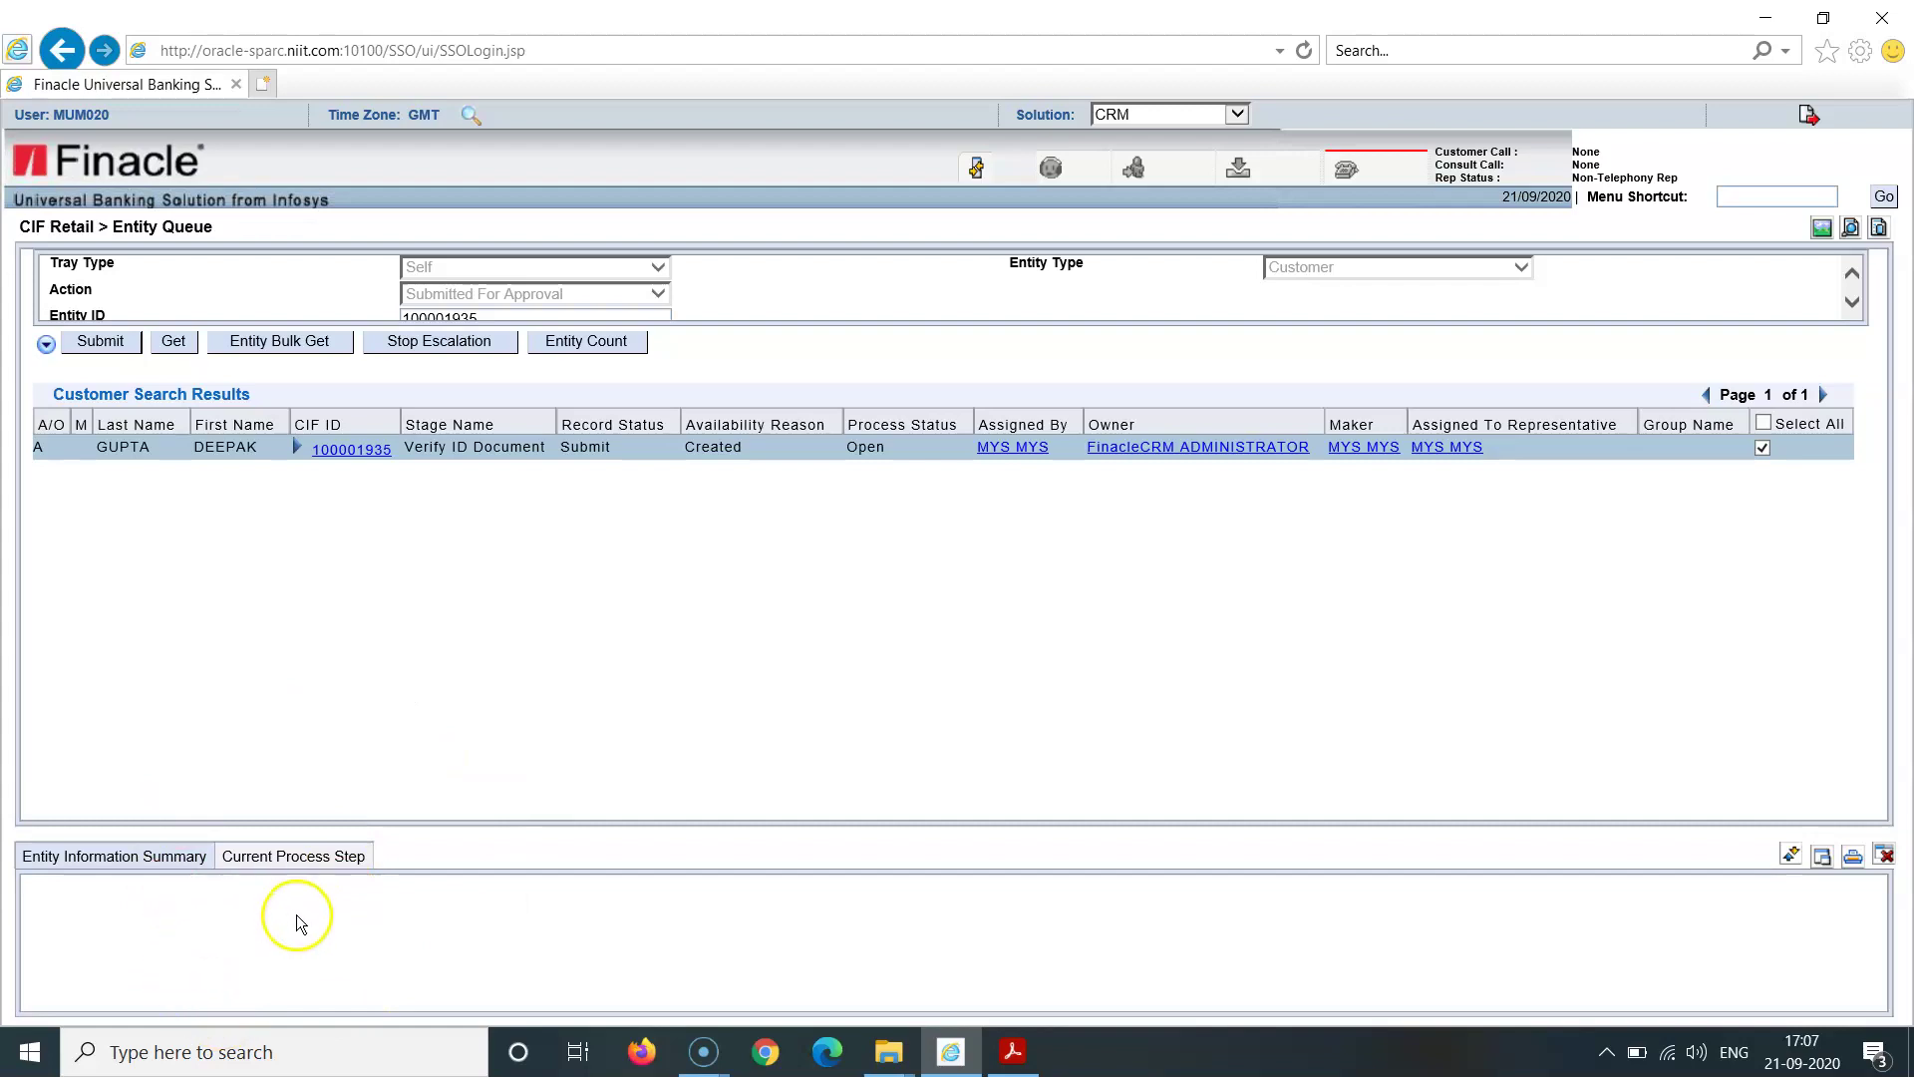
pyautogui.click(305, 868)
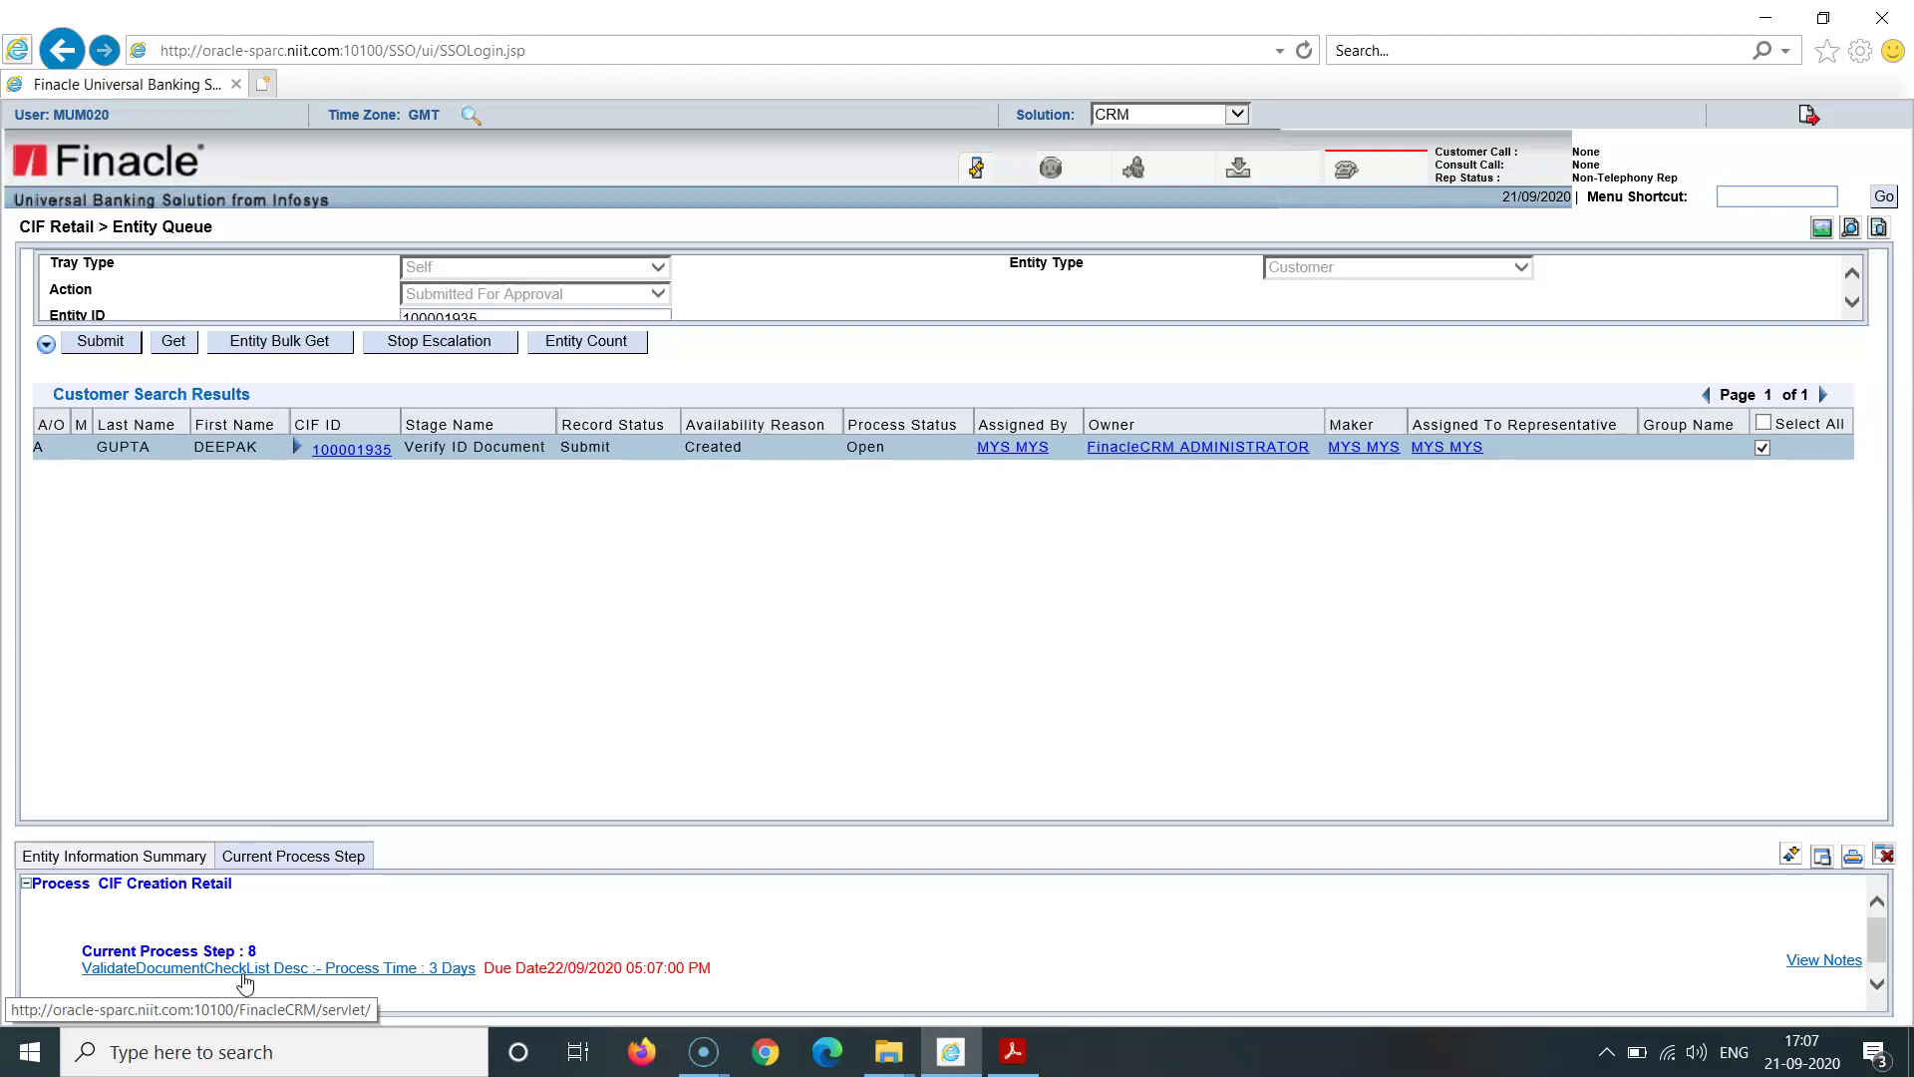
# Step: Open the ValidateDocumentCheckList step, submit the checklist, and close the saved messages
pyautogui.click(243, 977)
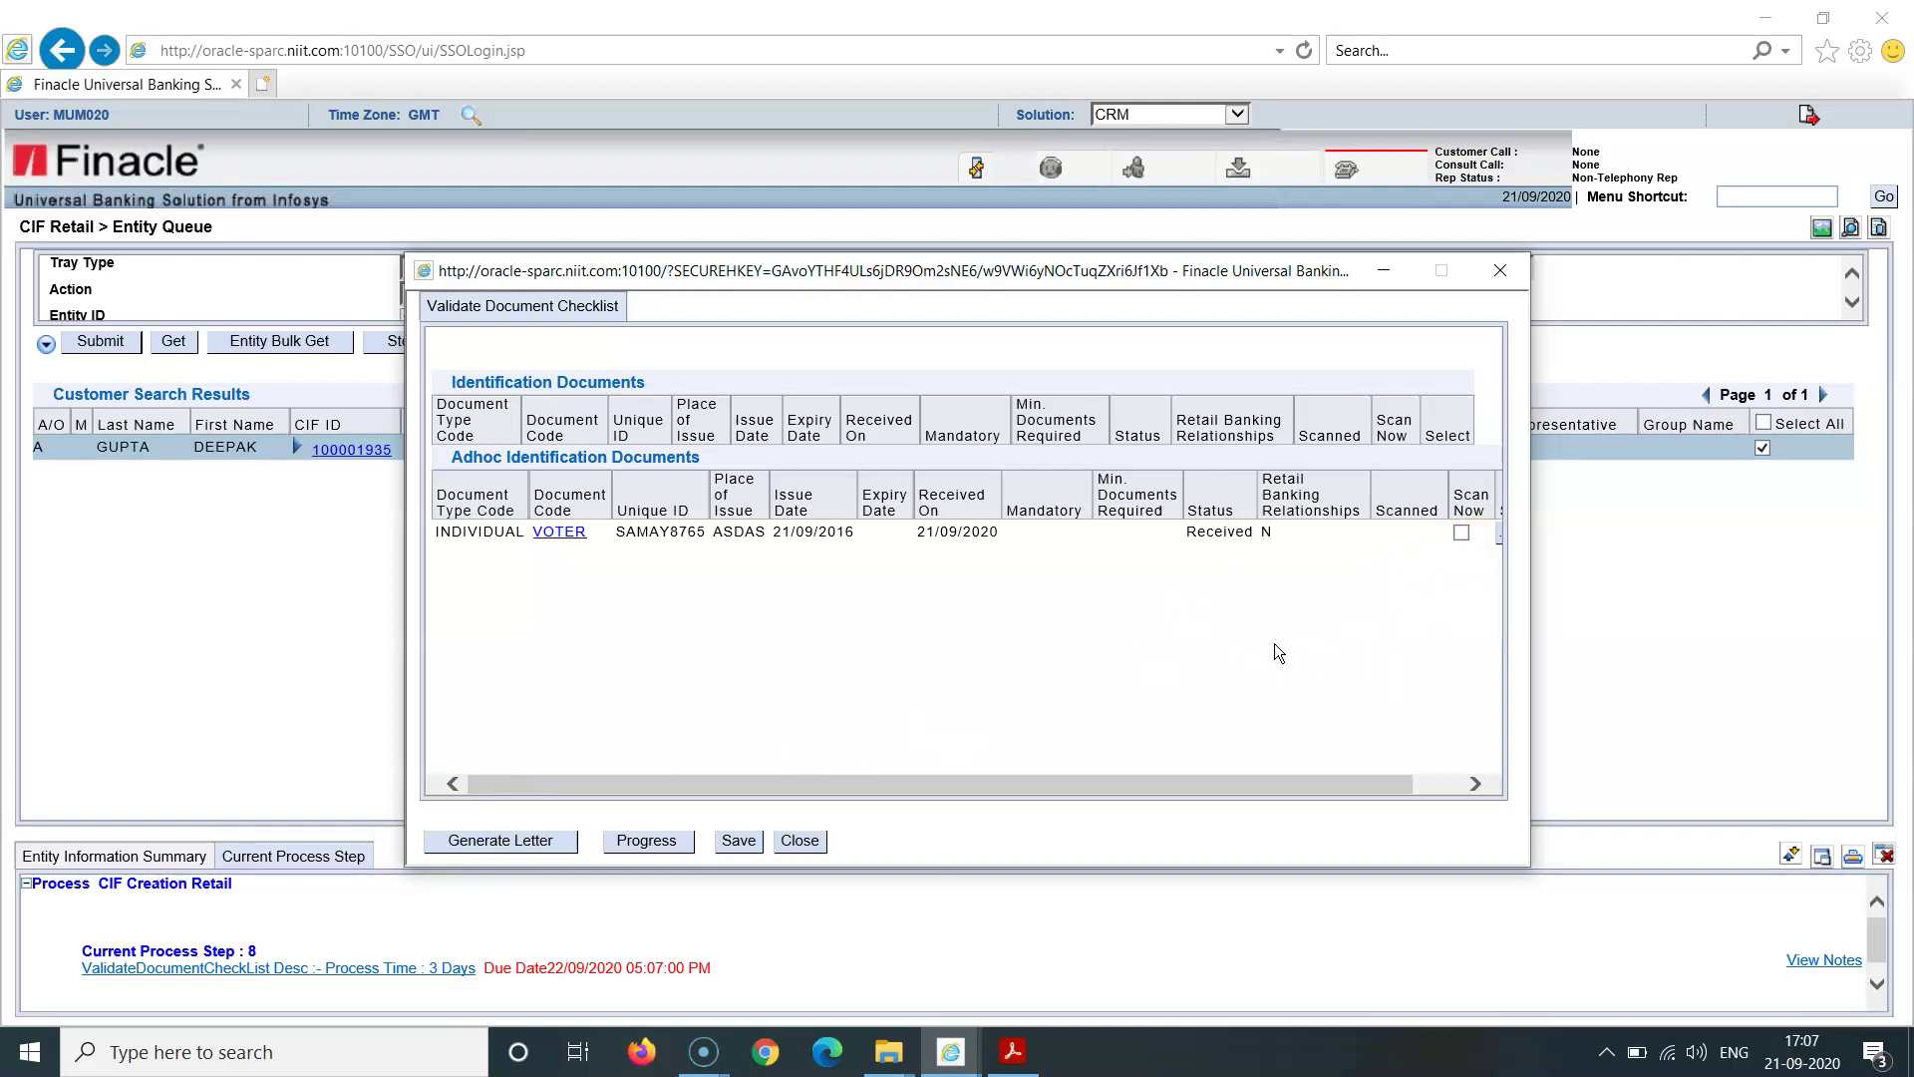
pyautogui.click(649, 845)
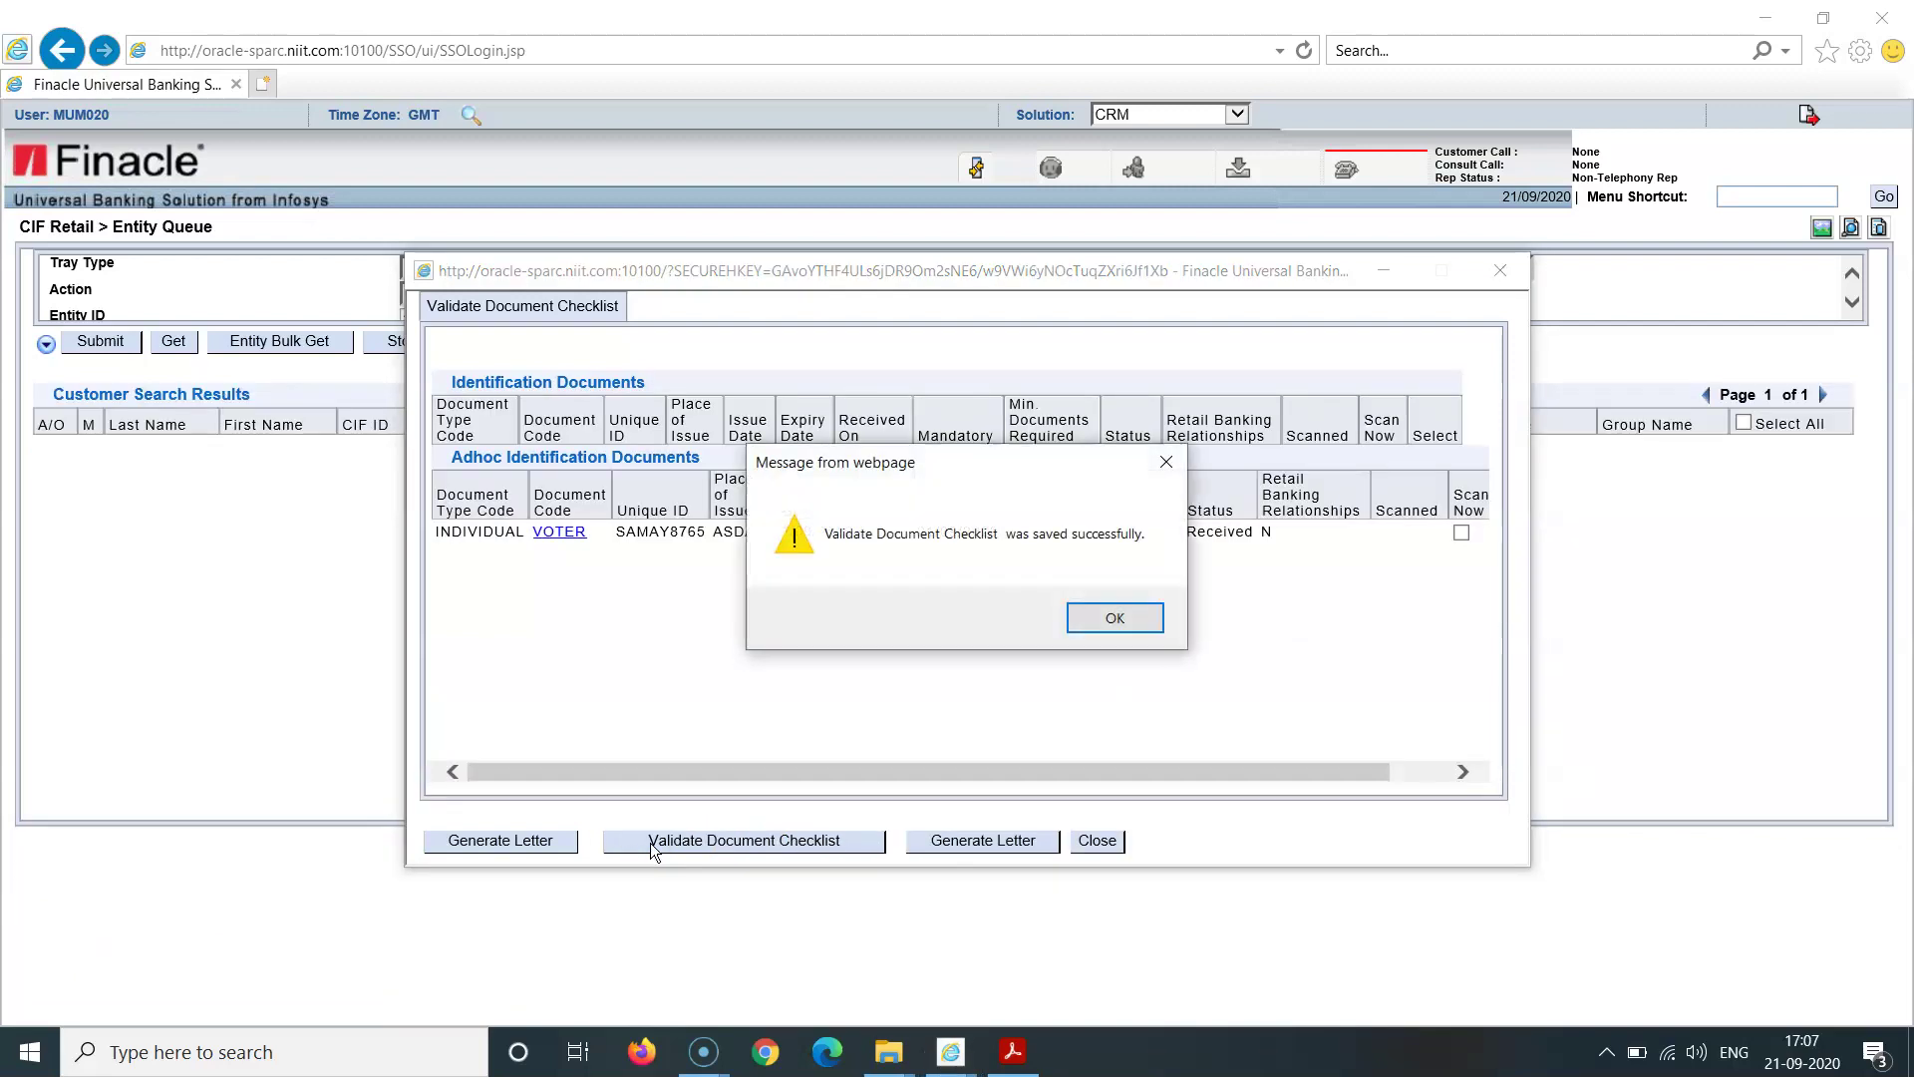
pyautogui.click(1112, 620)
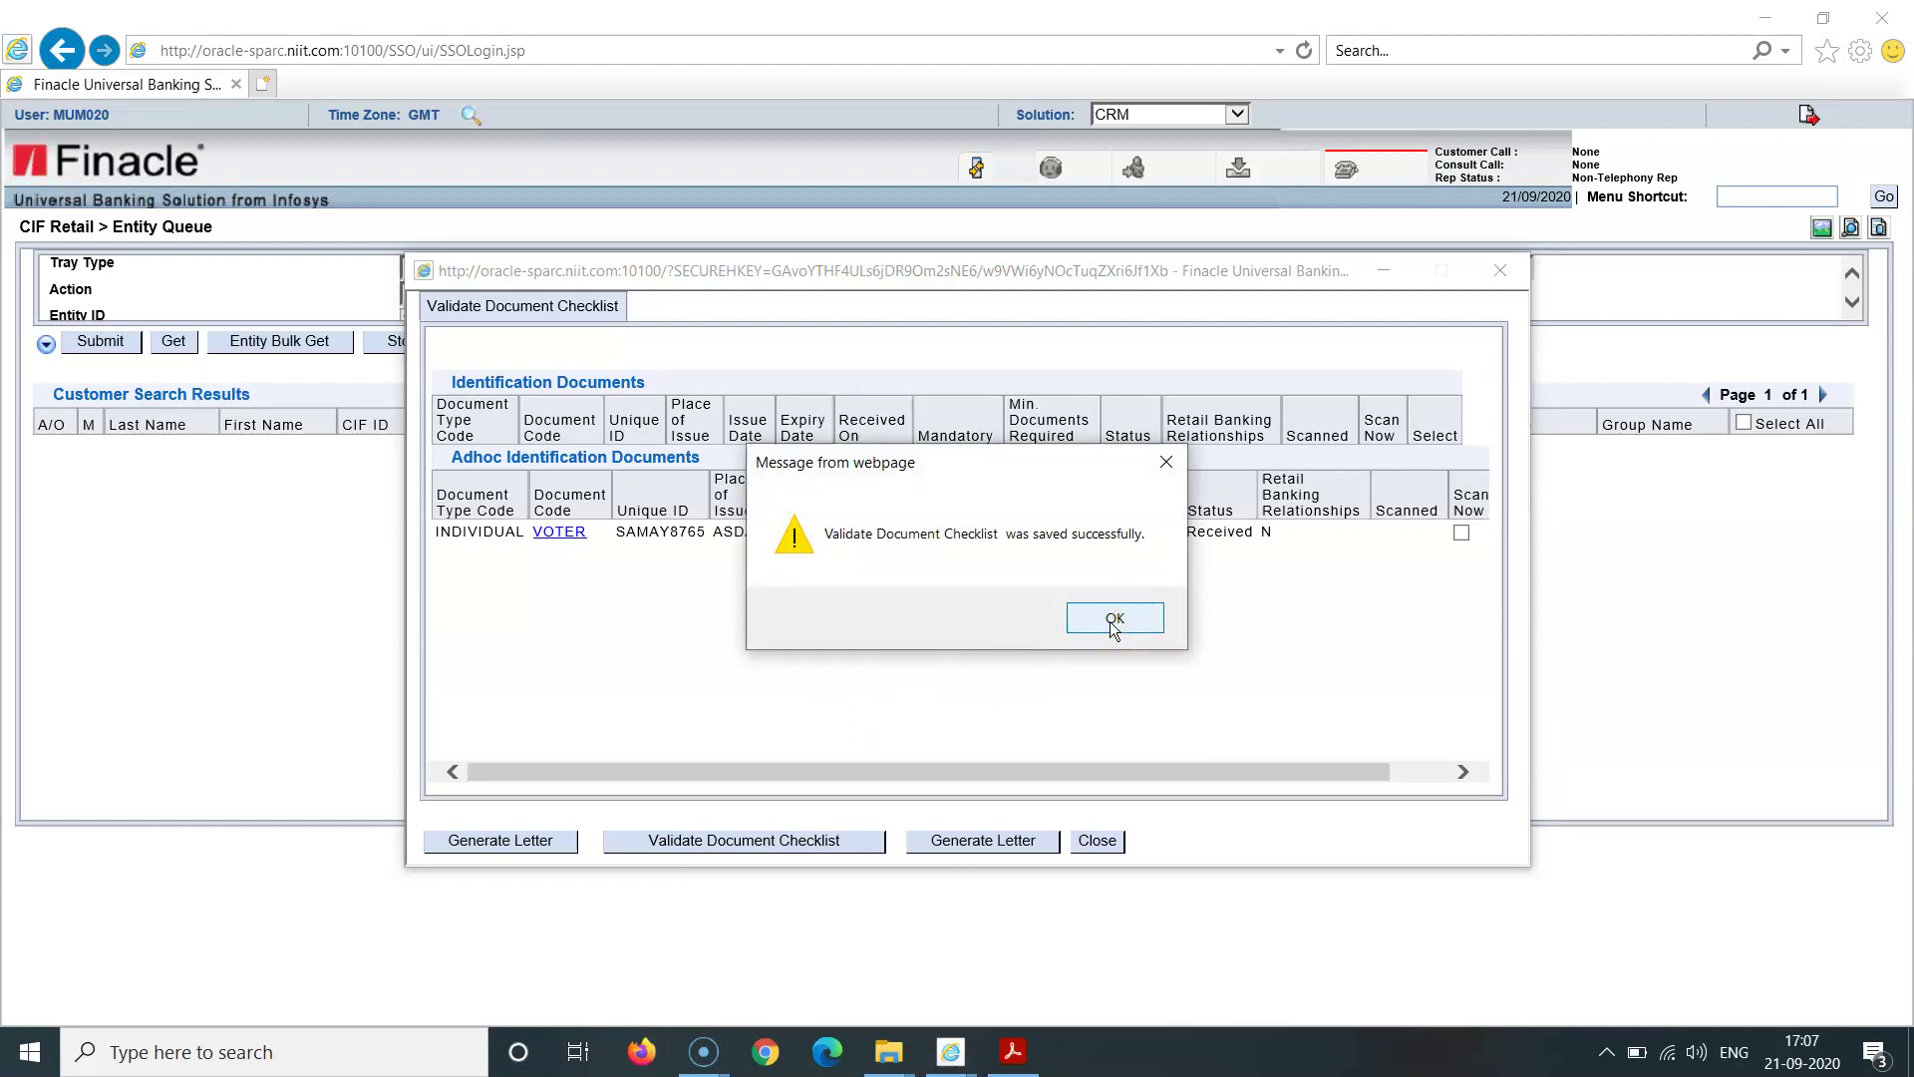
pyautogui.click(1112, 620)
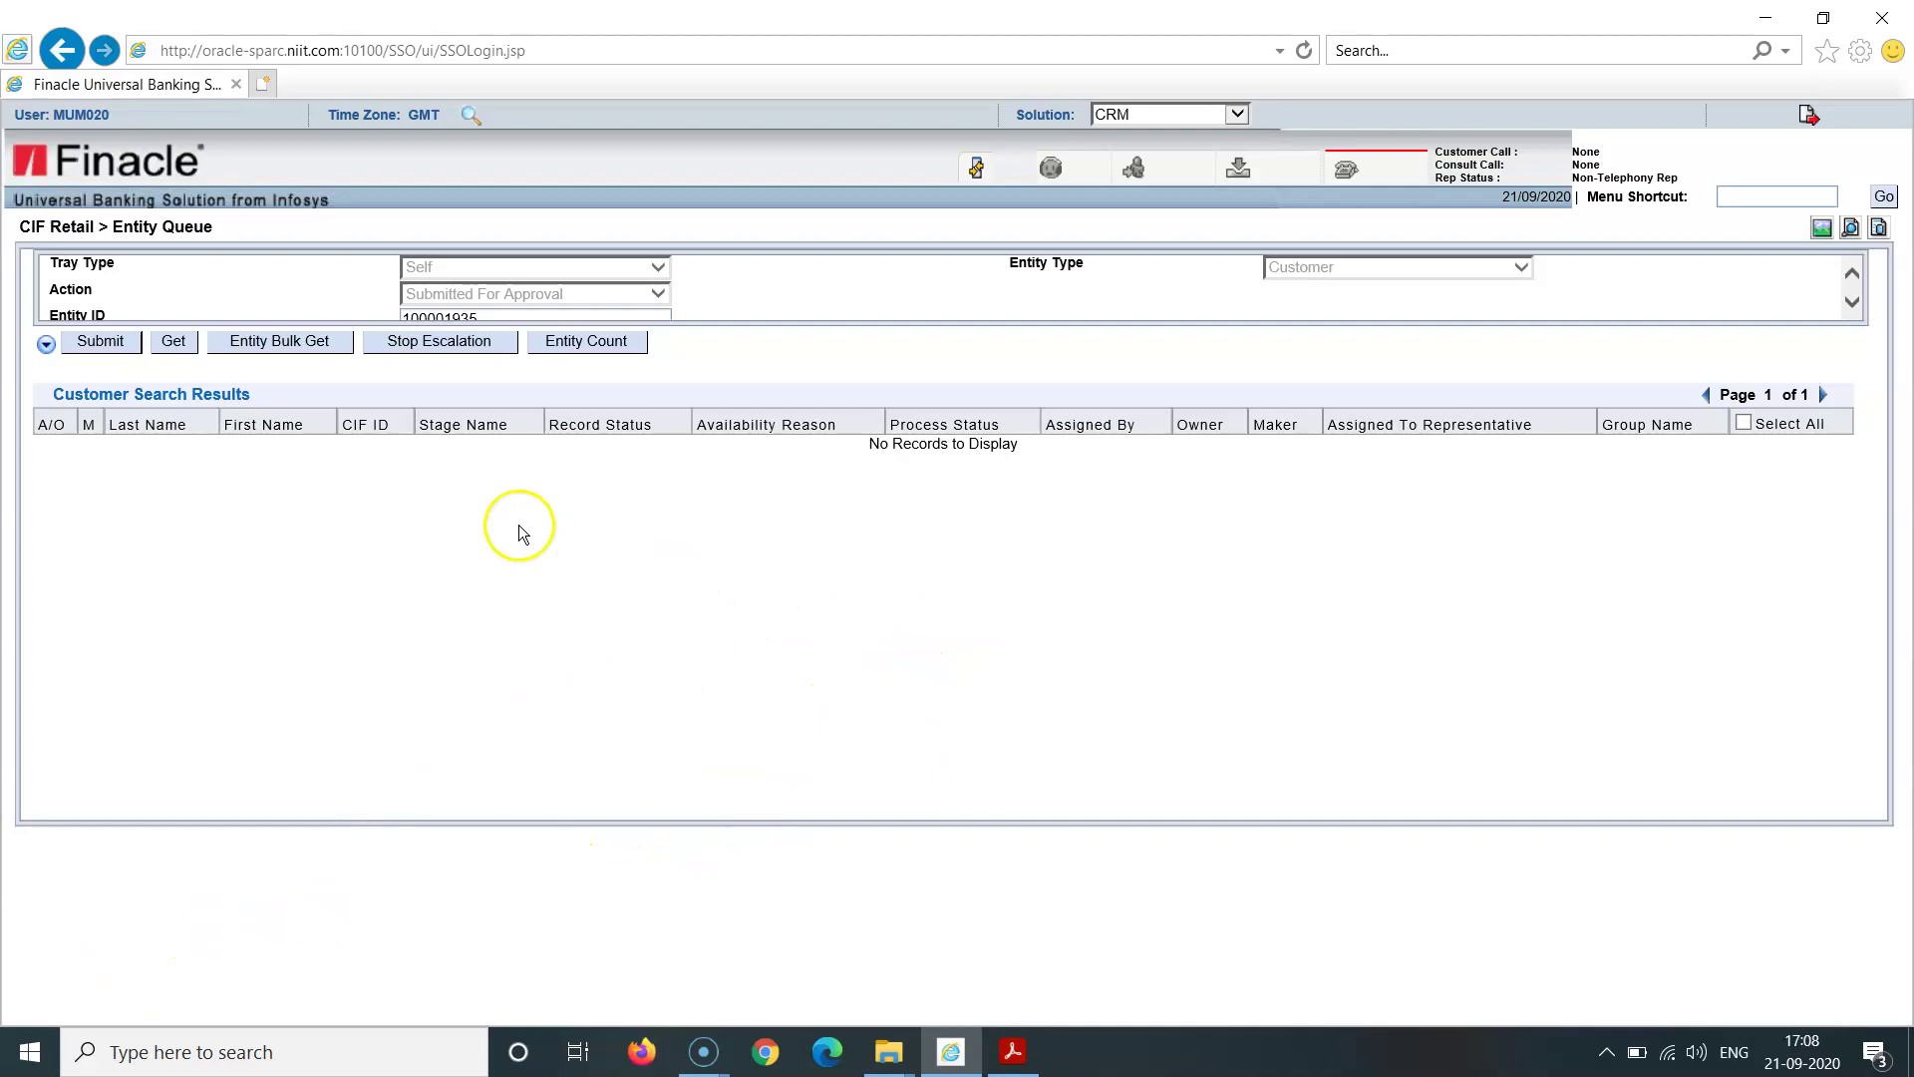
# Step: Reload Entity Queue with Tray Type Business Center Group, group BRAUTH, and fetch the customer's entity ID
pyautogui.click(975, 169)
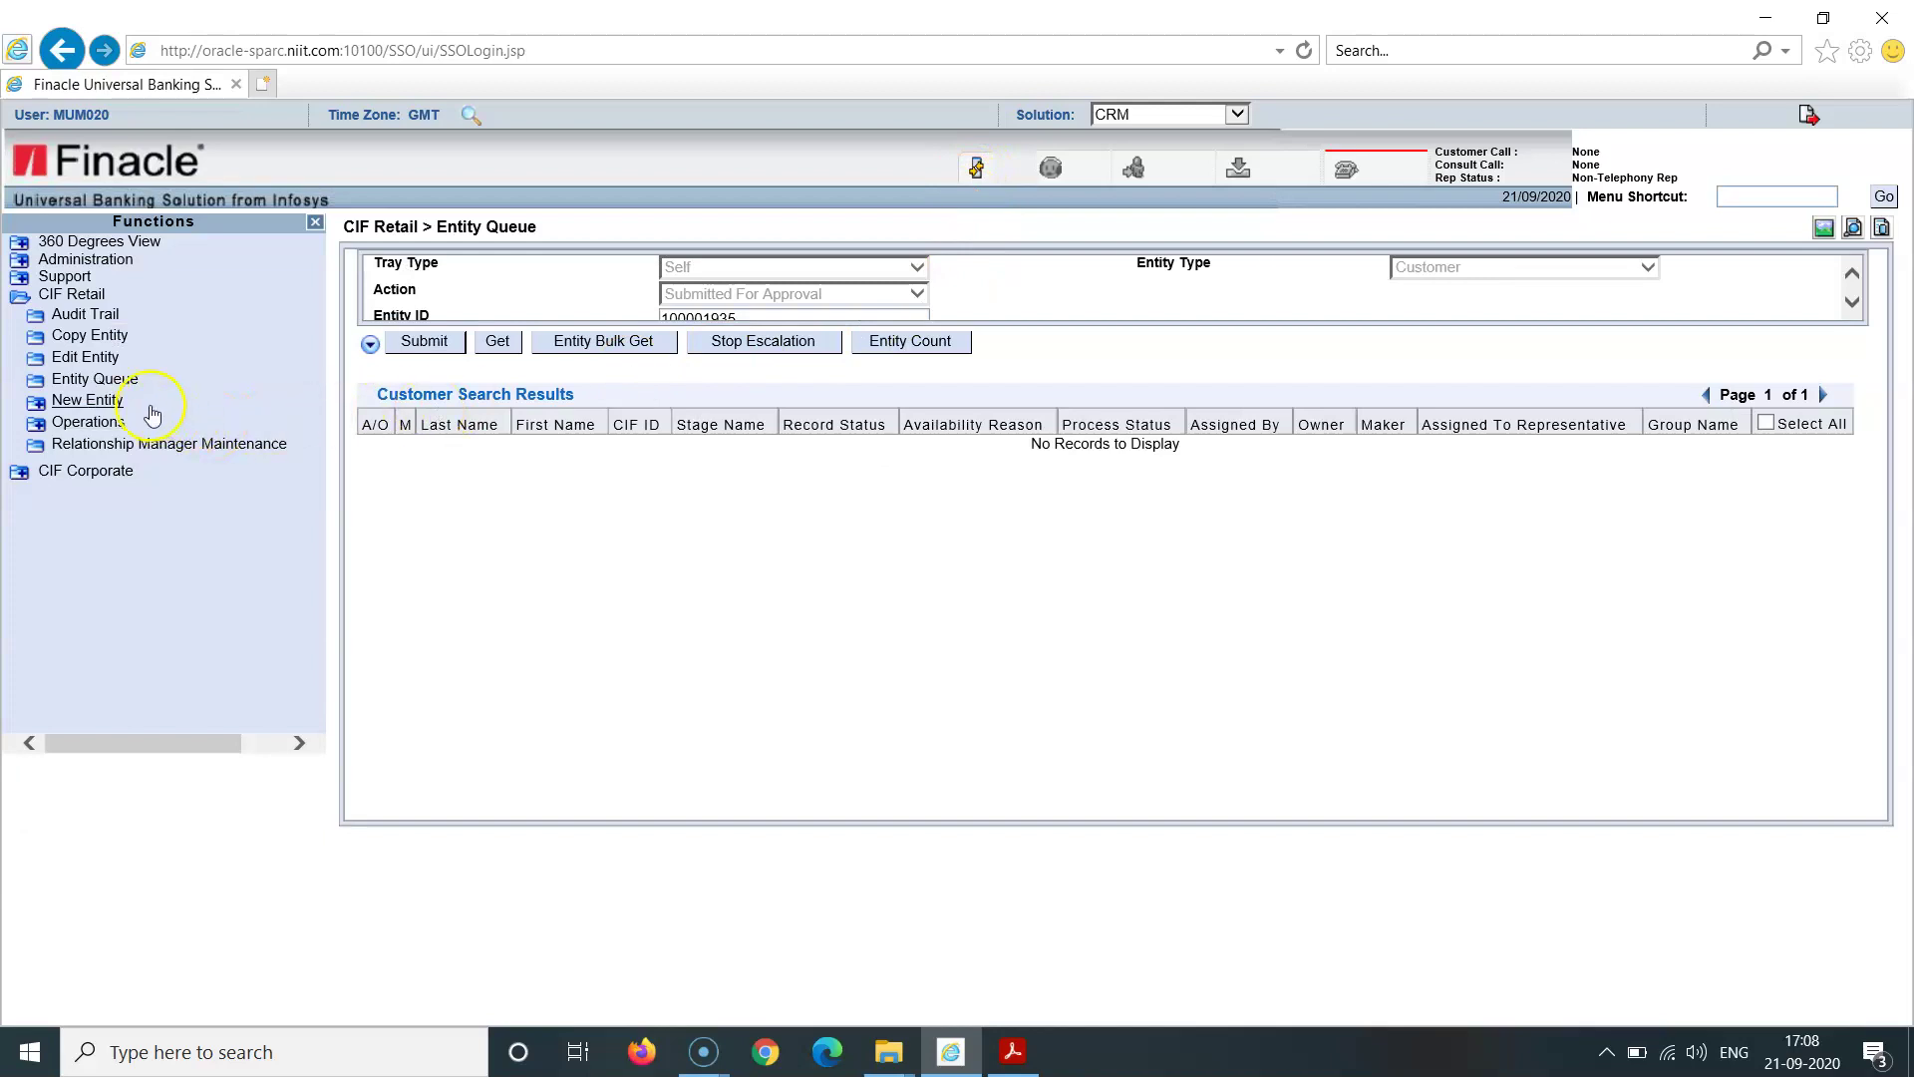
pyautogui.click(108, 378)
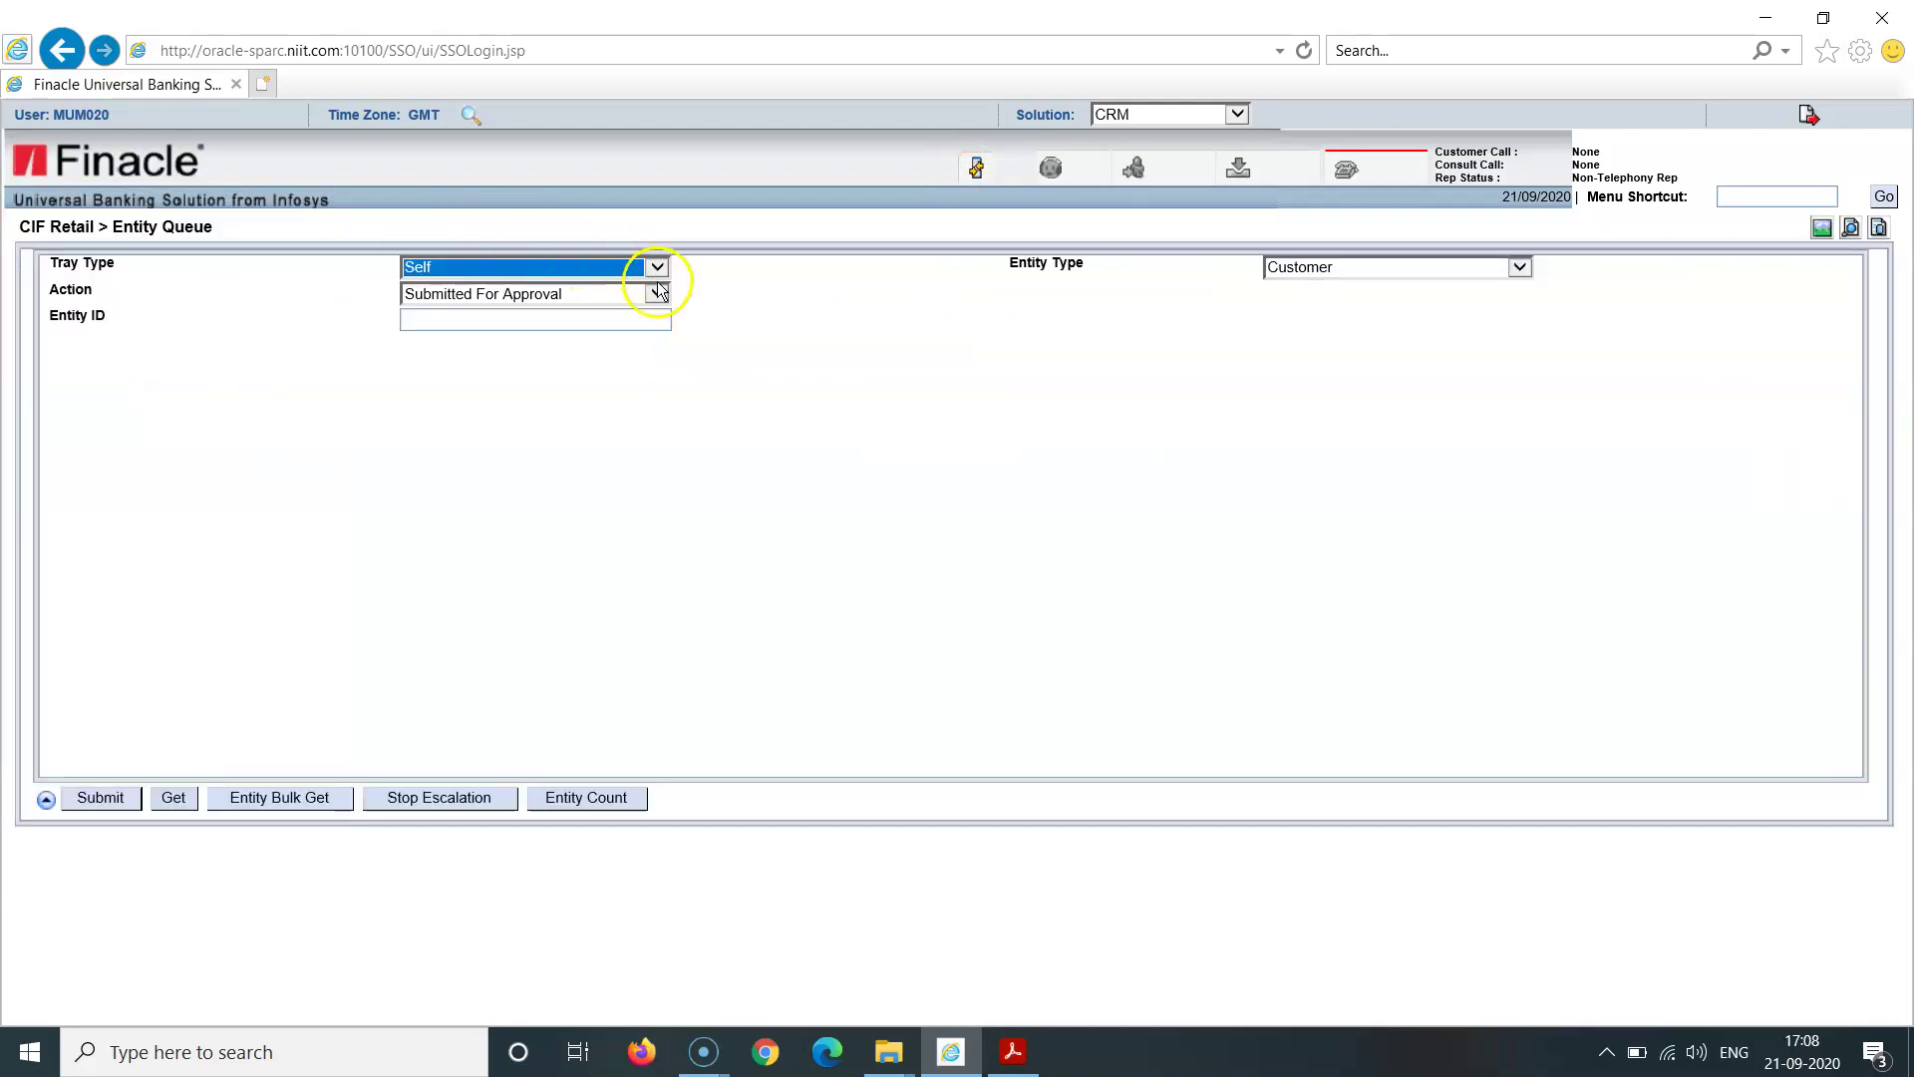
pyautogui.click(656, 266)
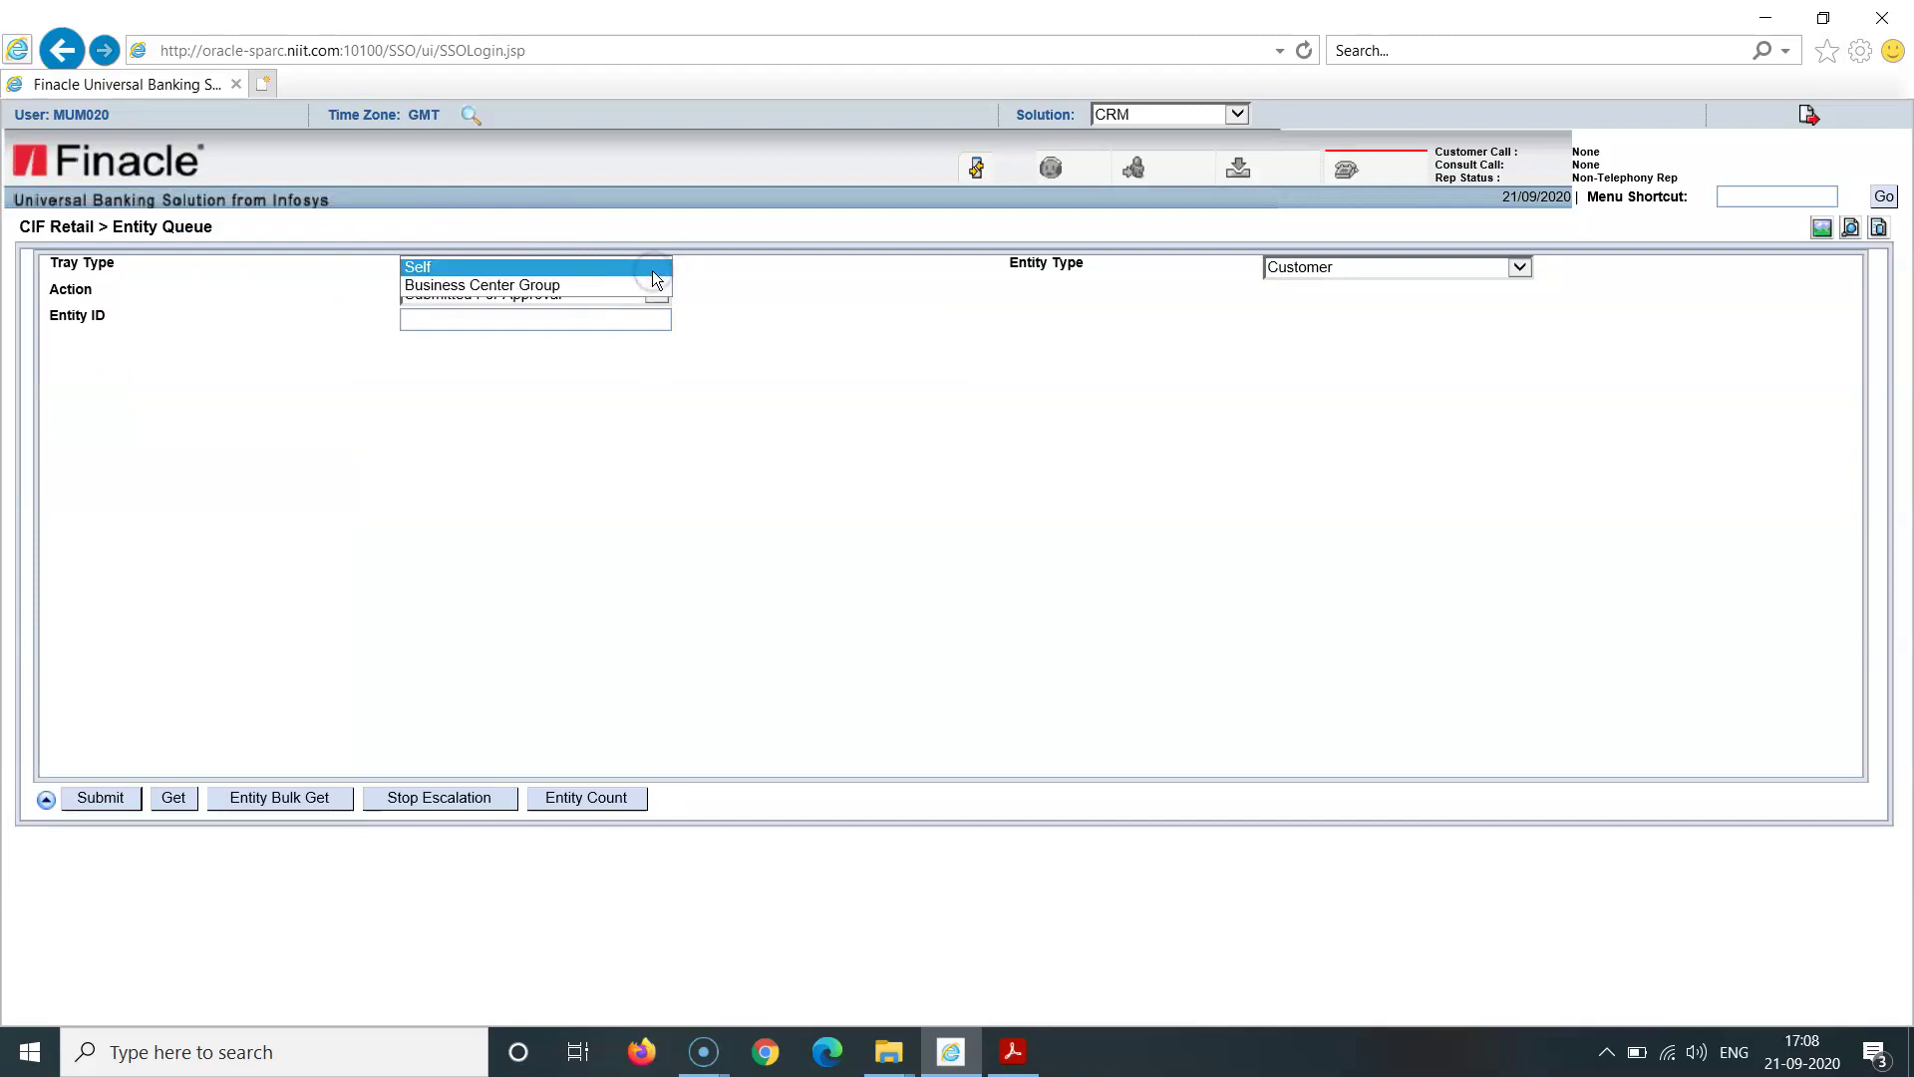
pyautogui.click(649, 282)
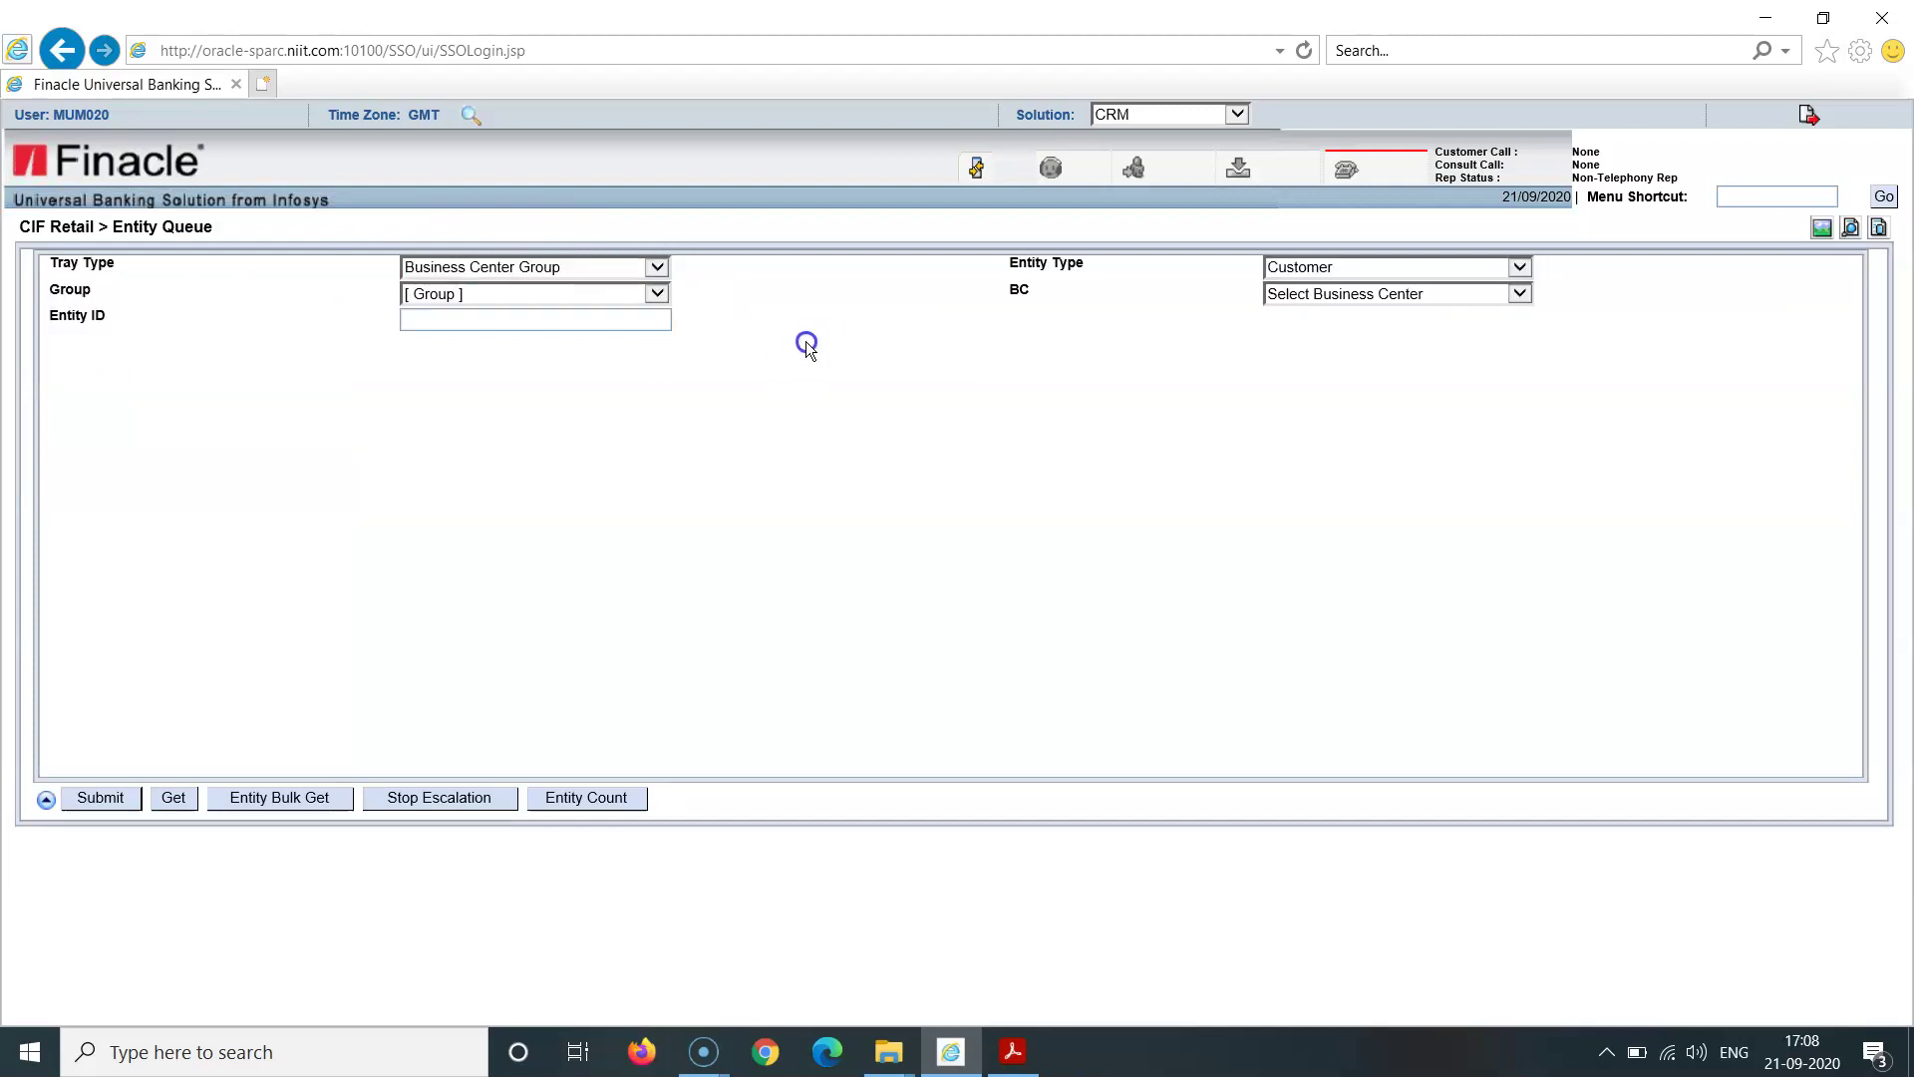
pyautogui.click(658, 294)
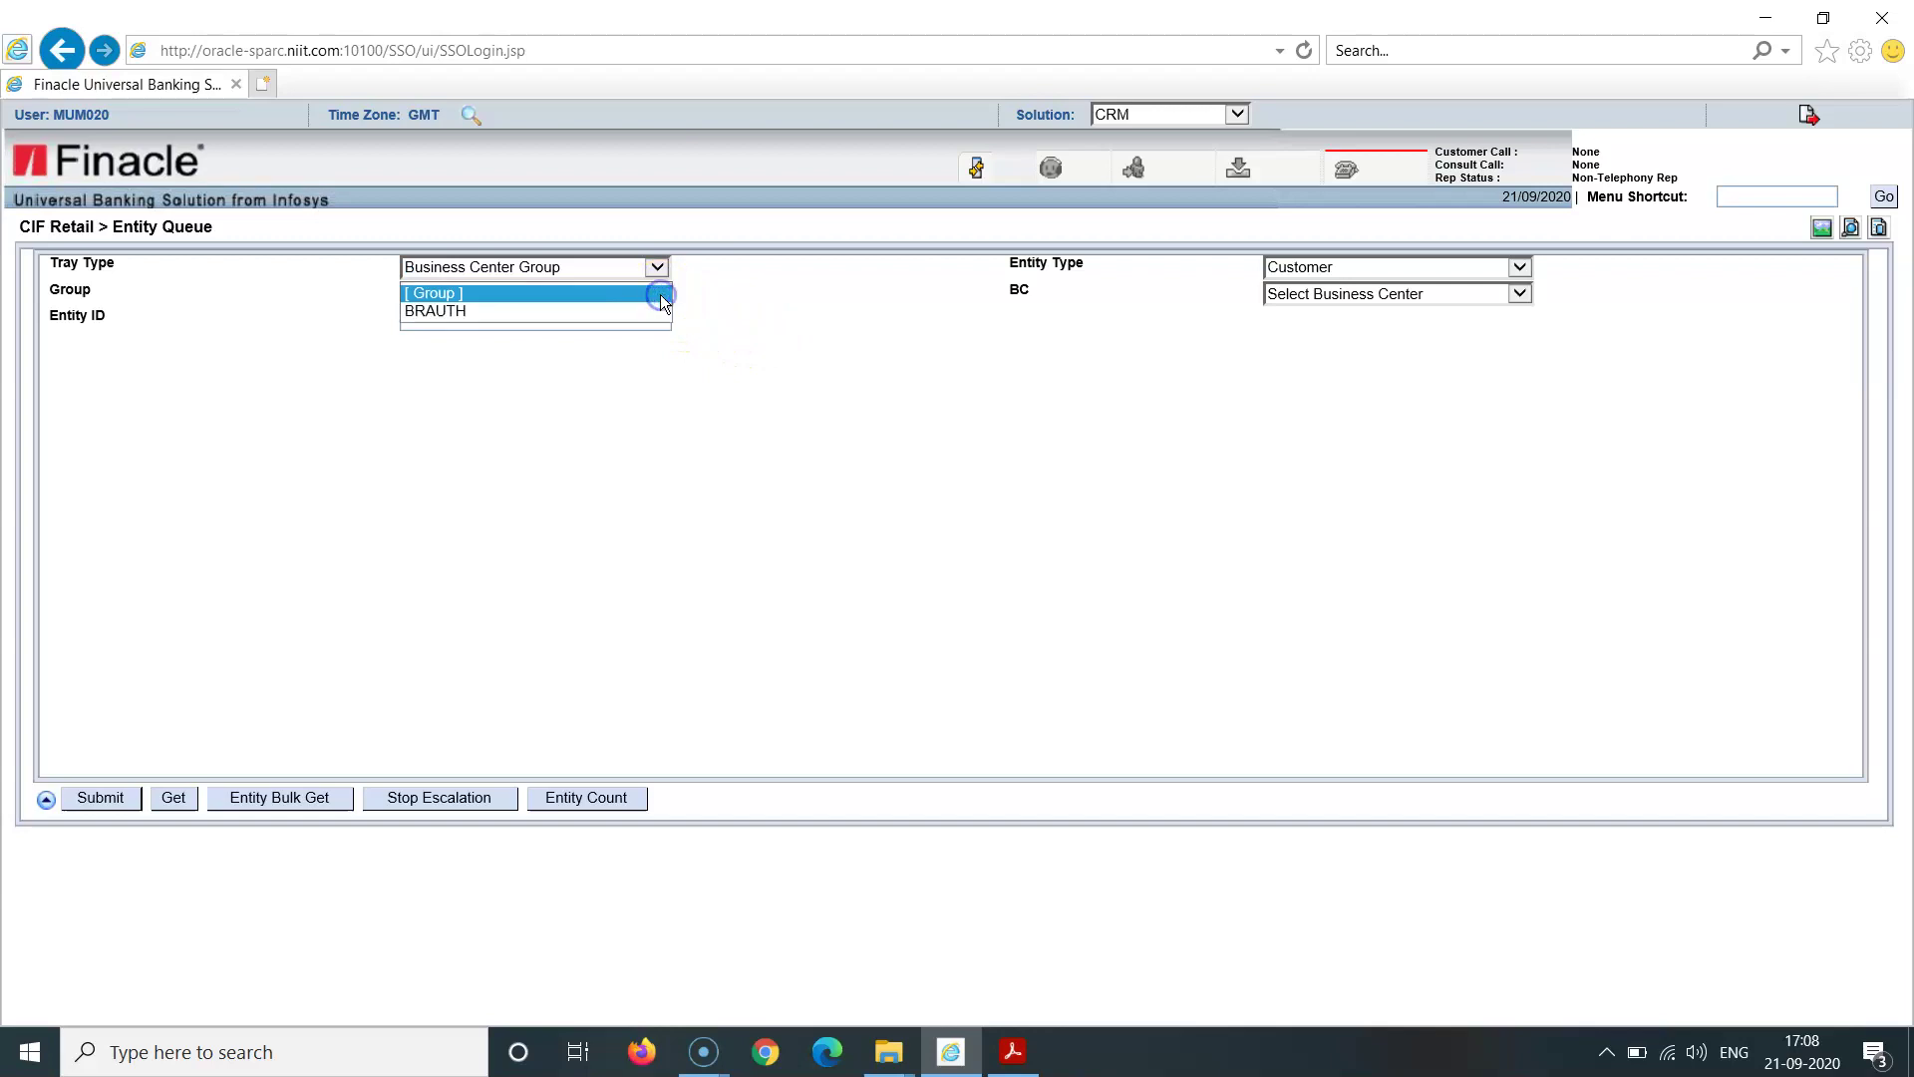
pyautogui.click(634, 311)
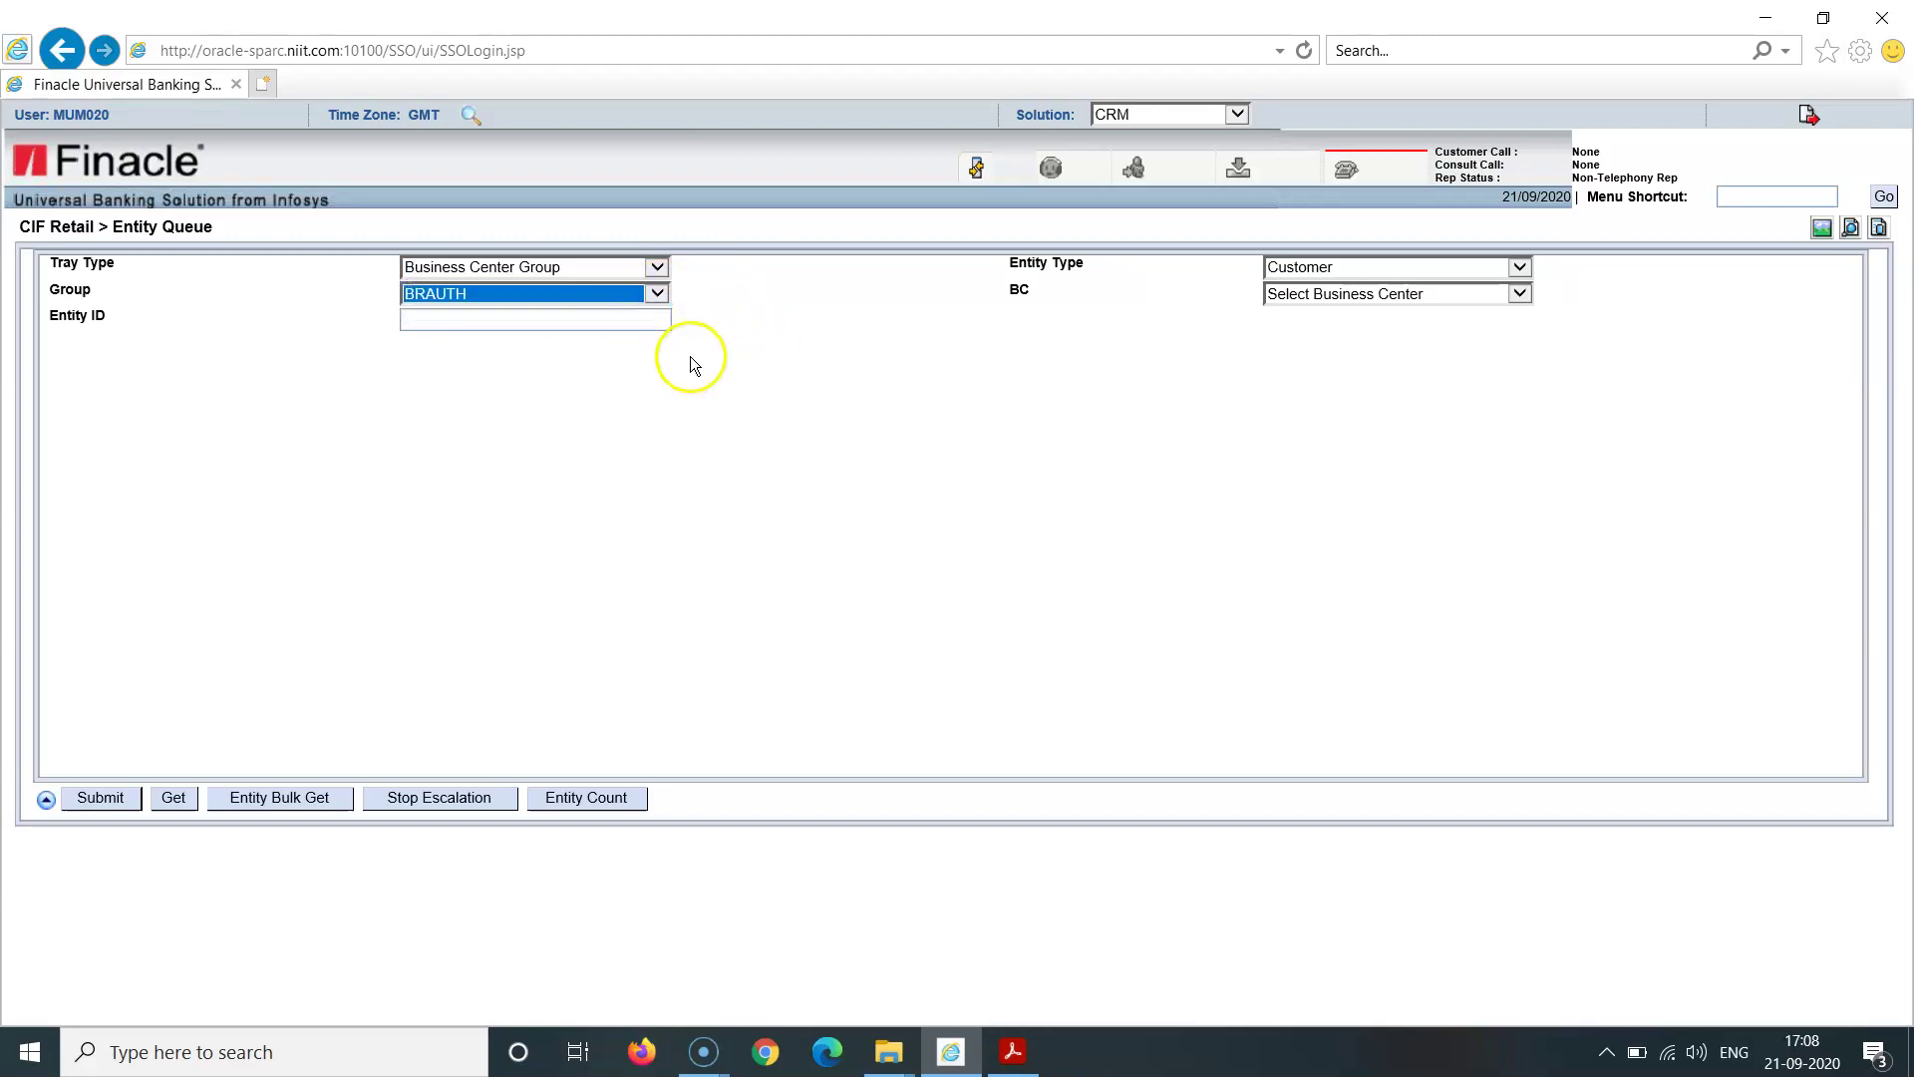
pyautogui.click(530, 321)
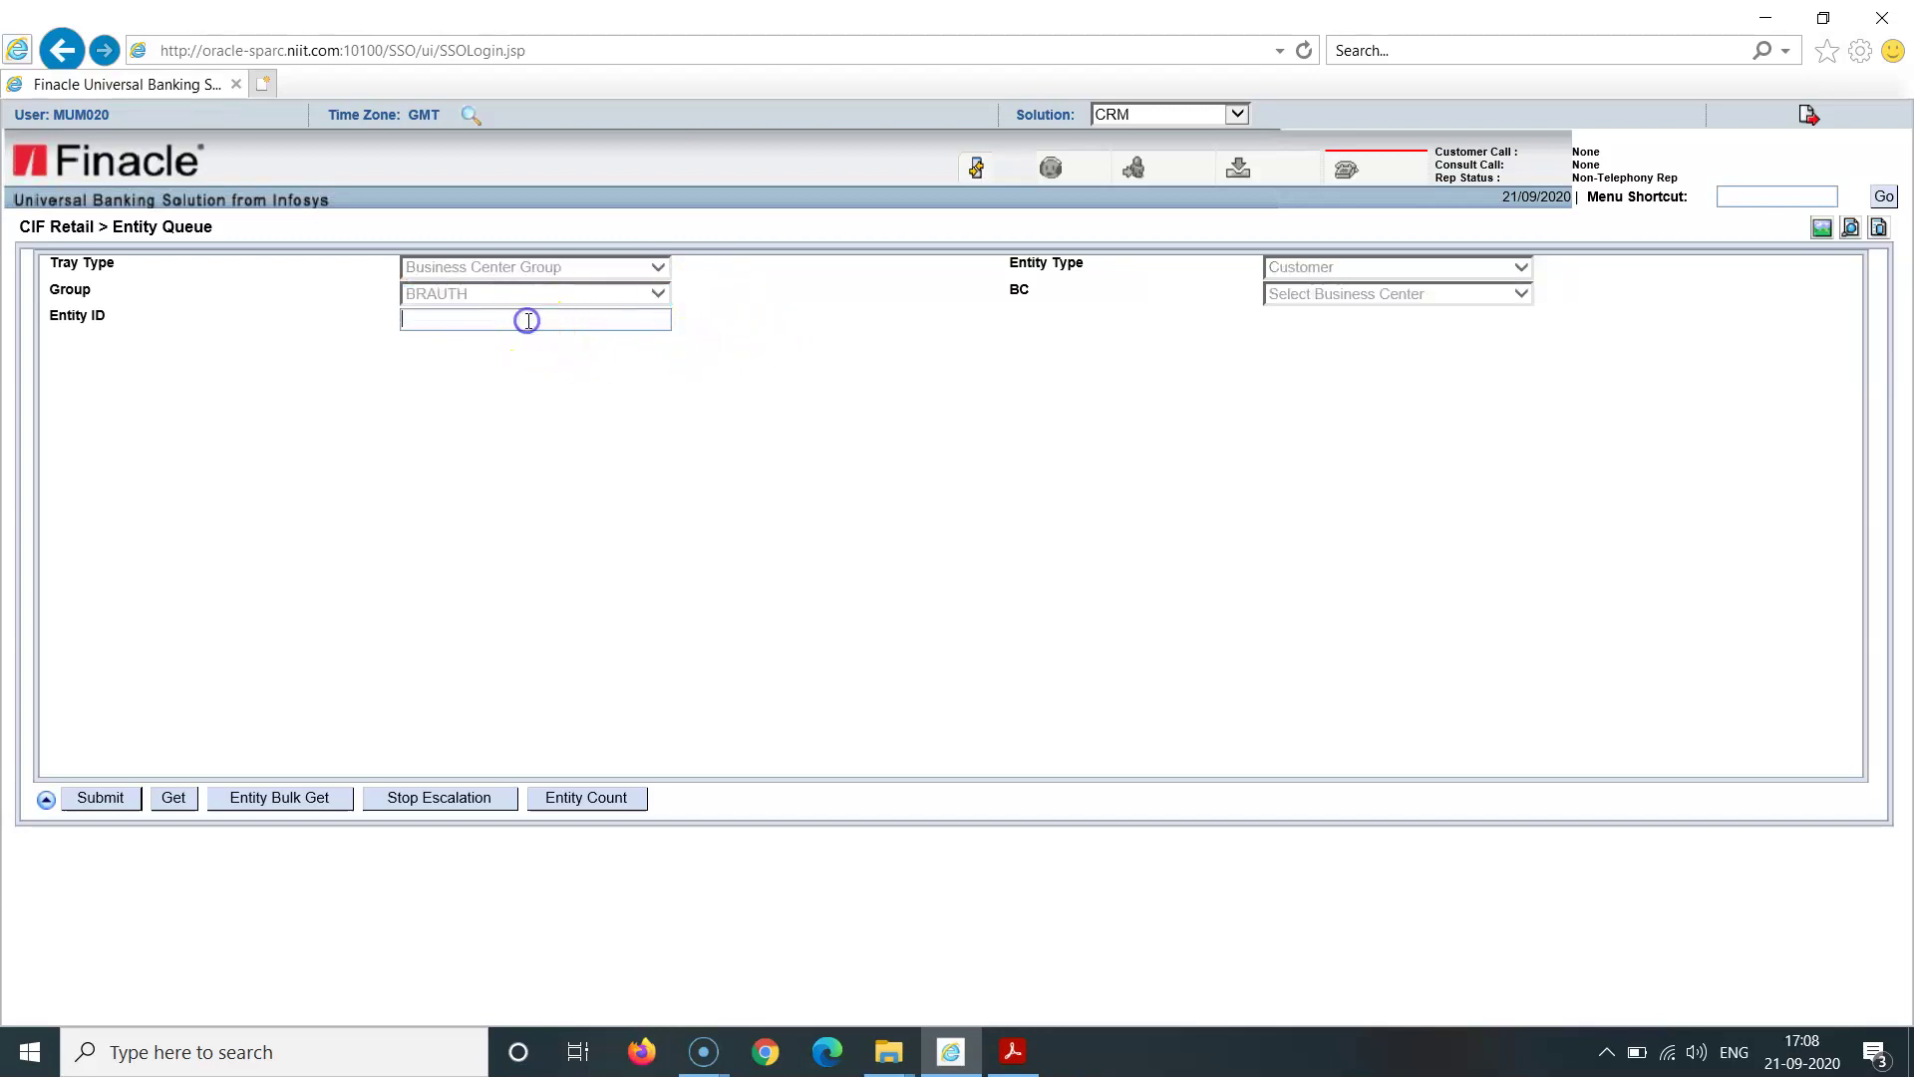
pyautogui.click(175, 798)
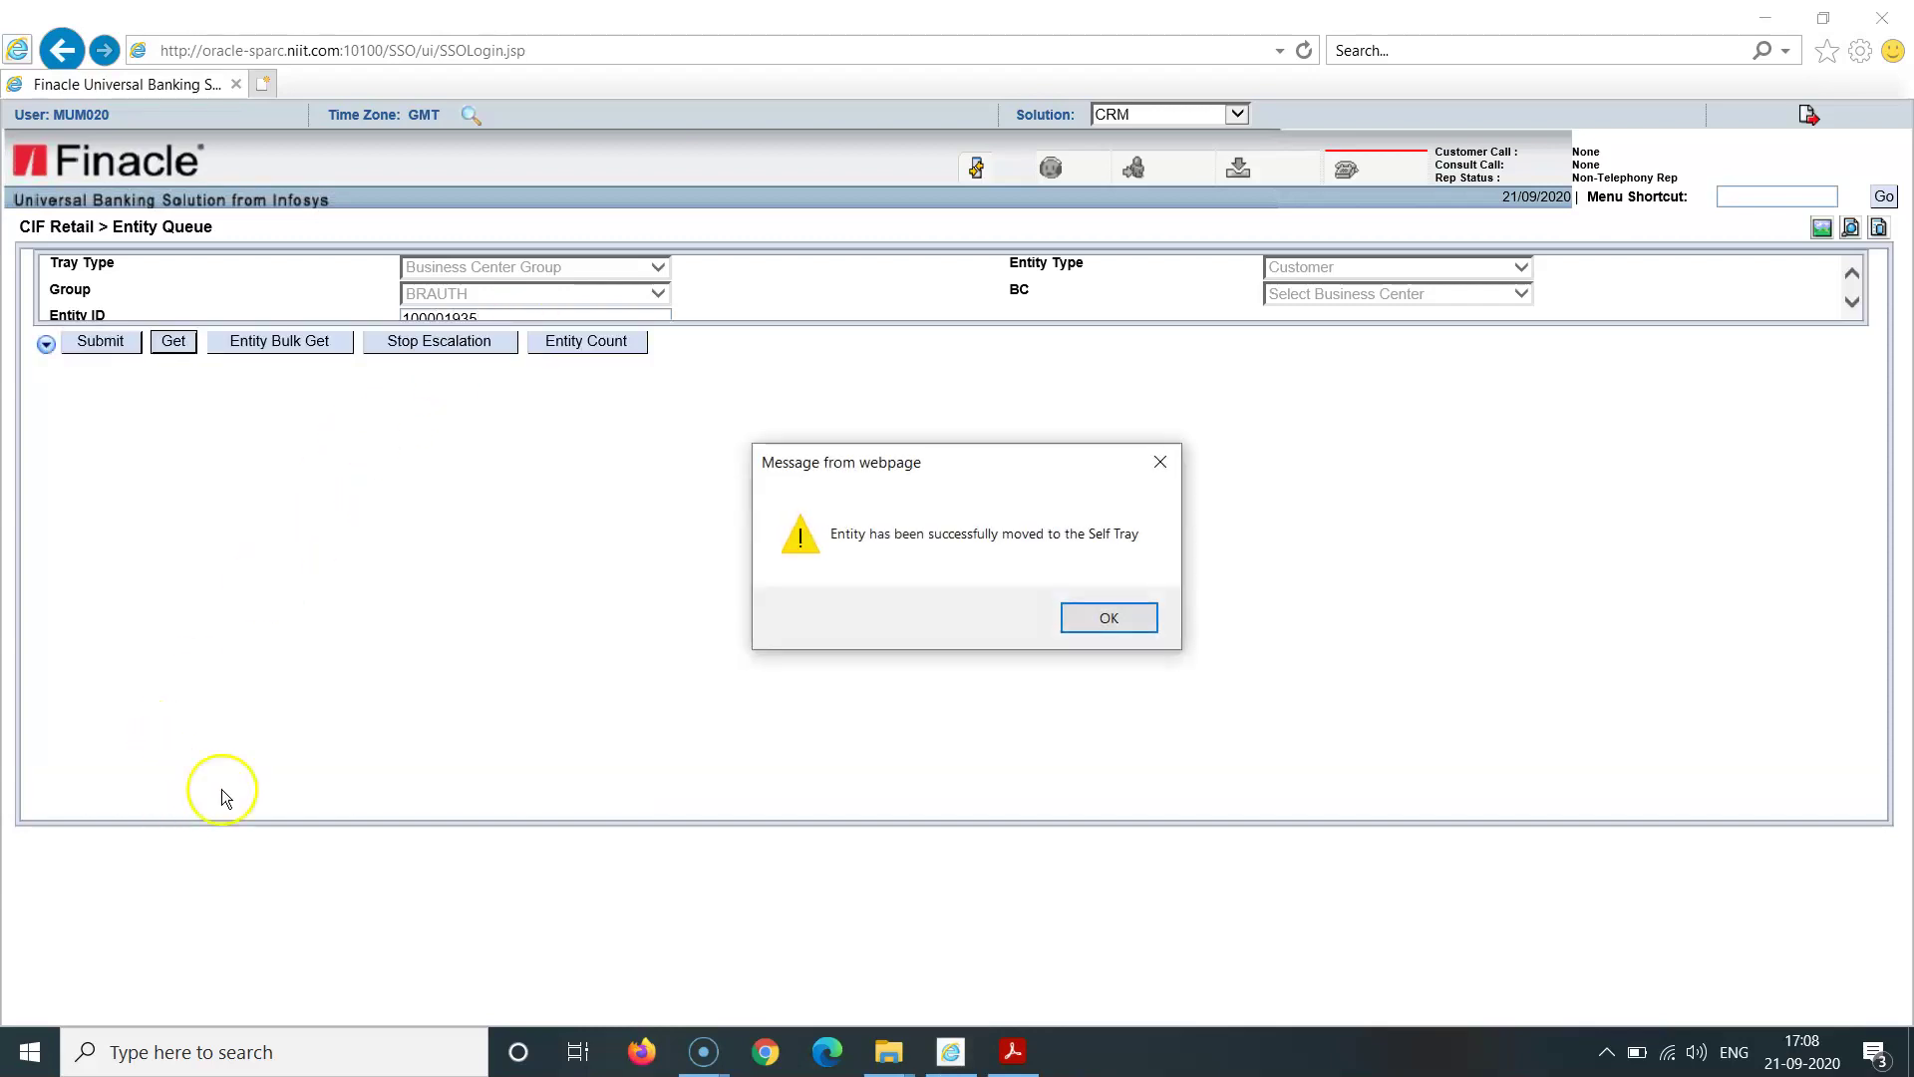
# Step: Try Entity > Assign Entity on the unticked customer, triggering the select-checkbox warning
pyautogui.click(1087, 626)
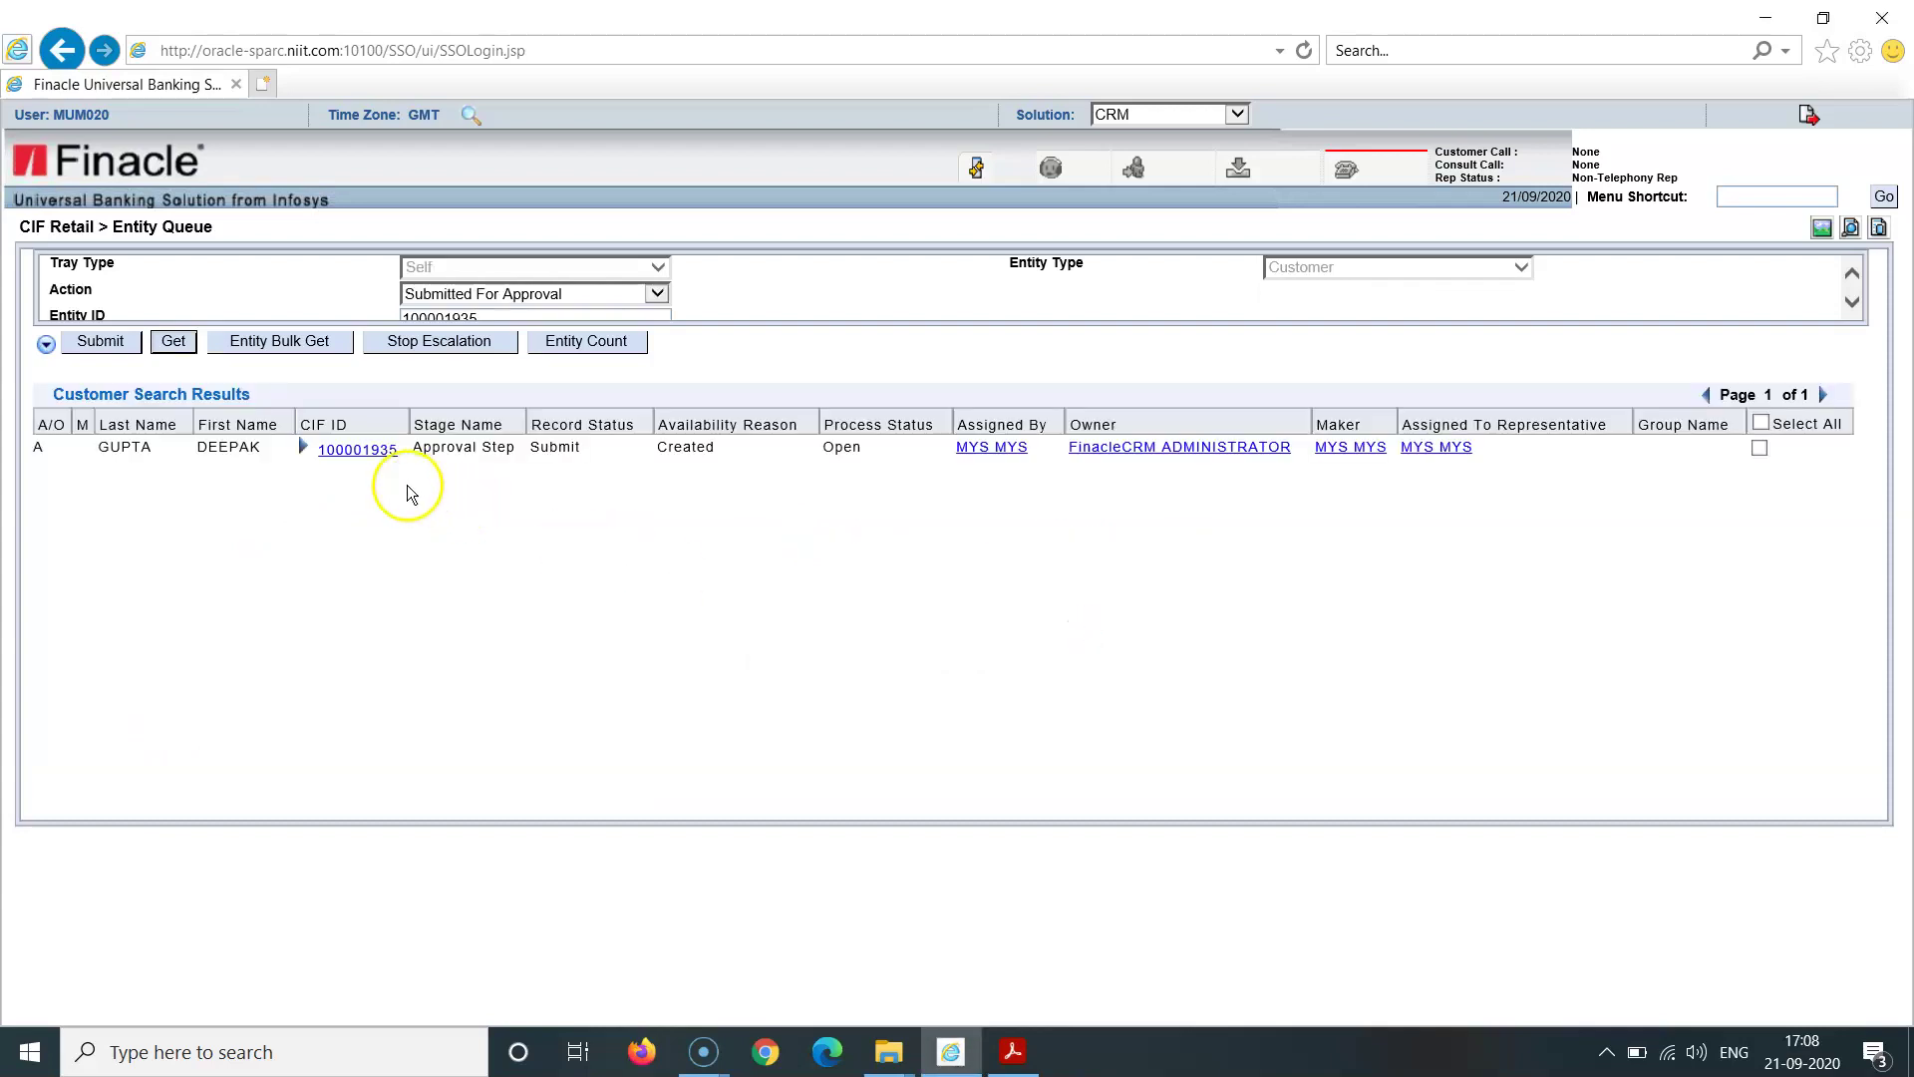
pyautogui.click(361, 454)
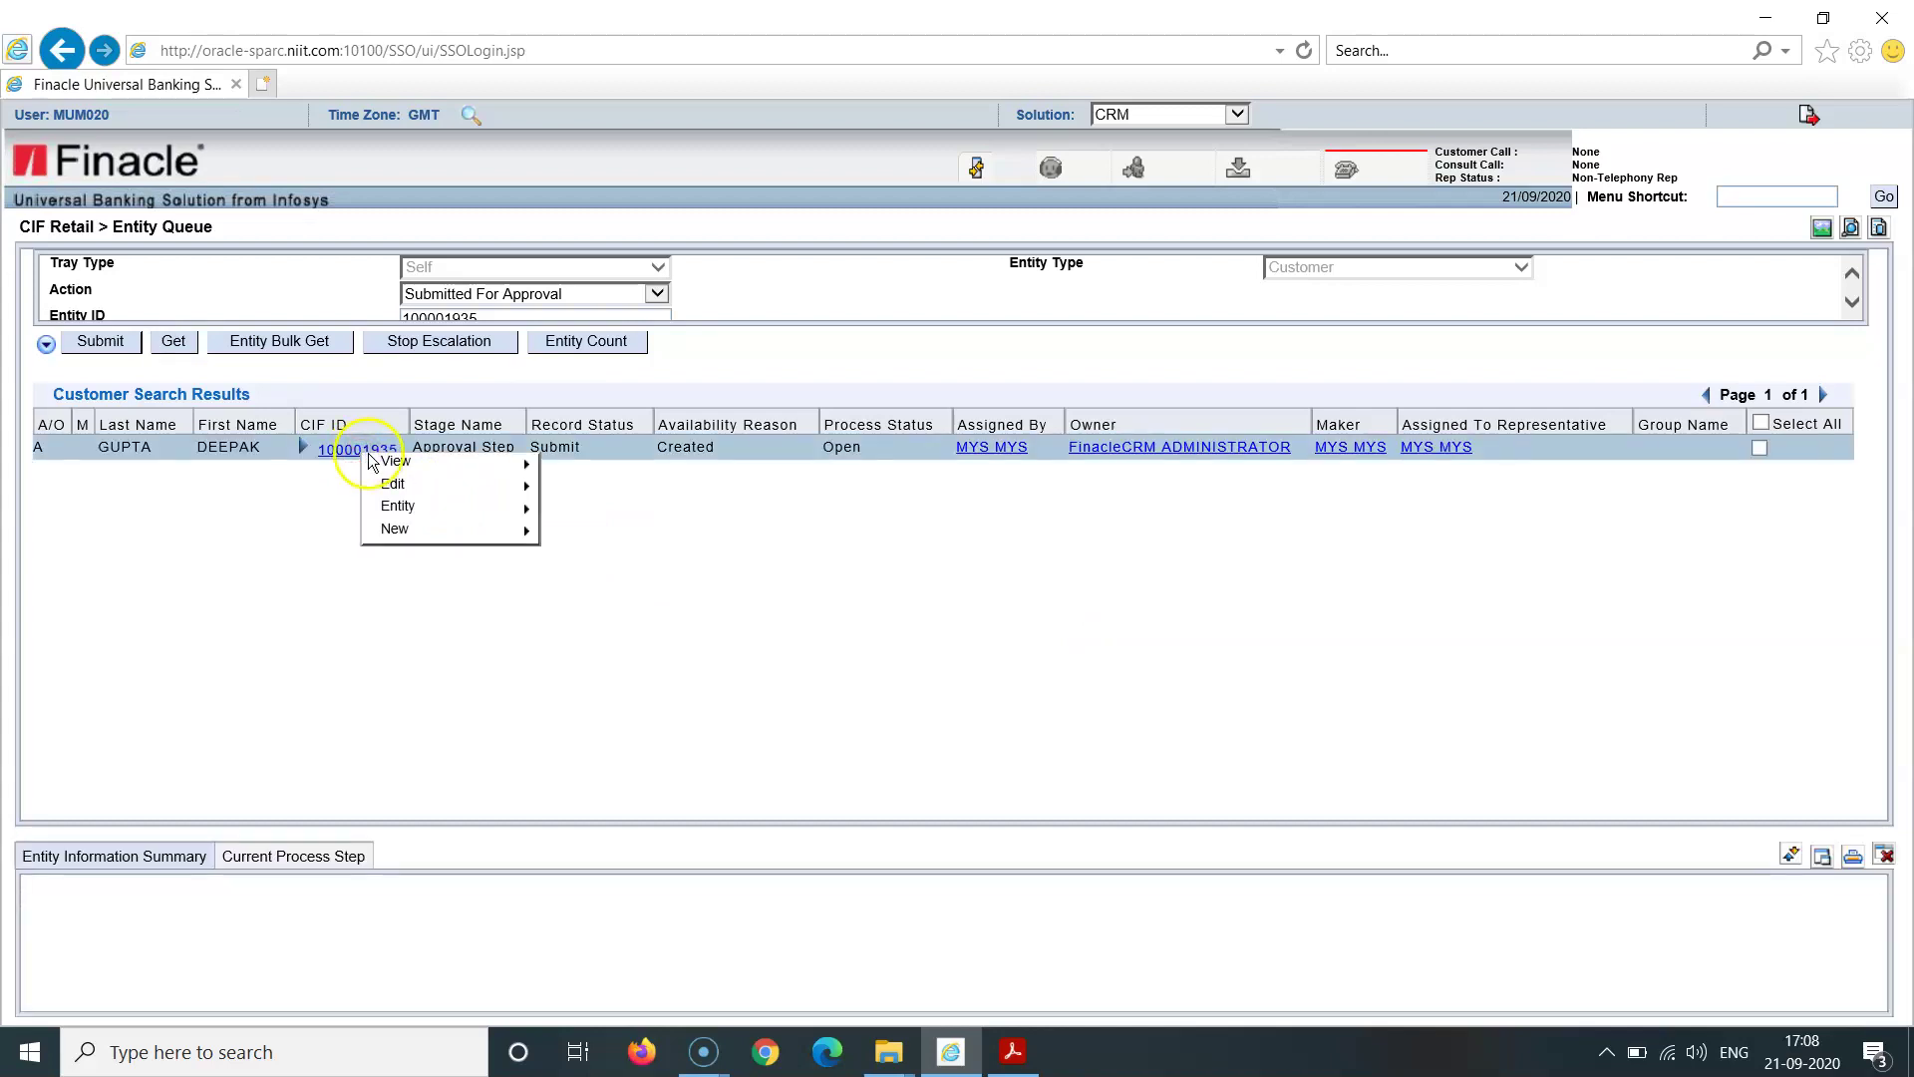
pyautogui.moveTo(421, 462)
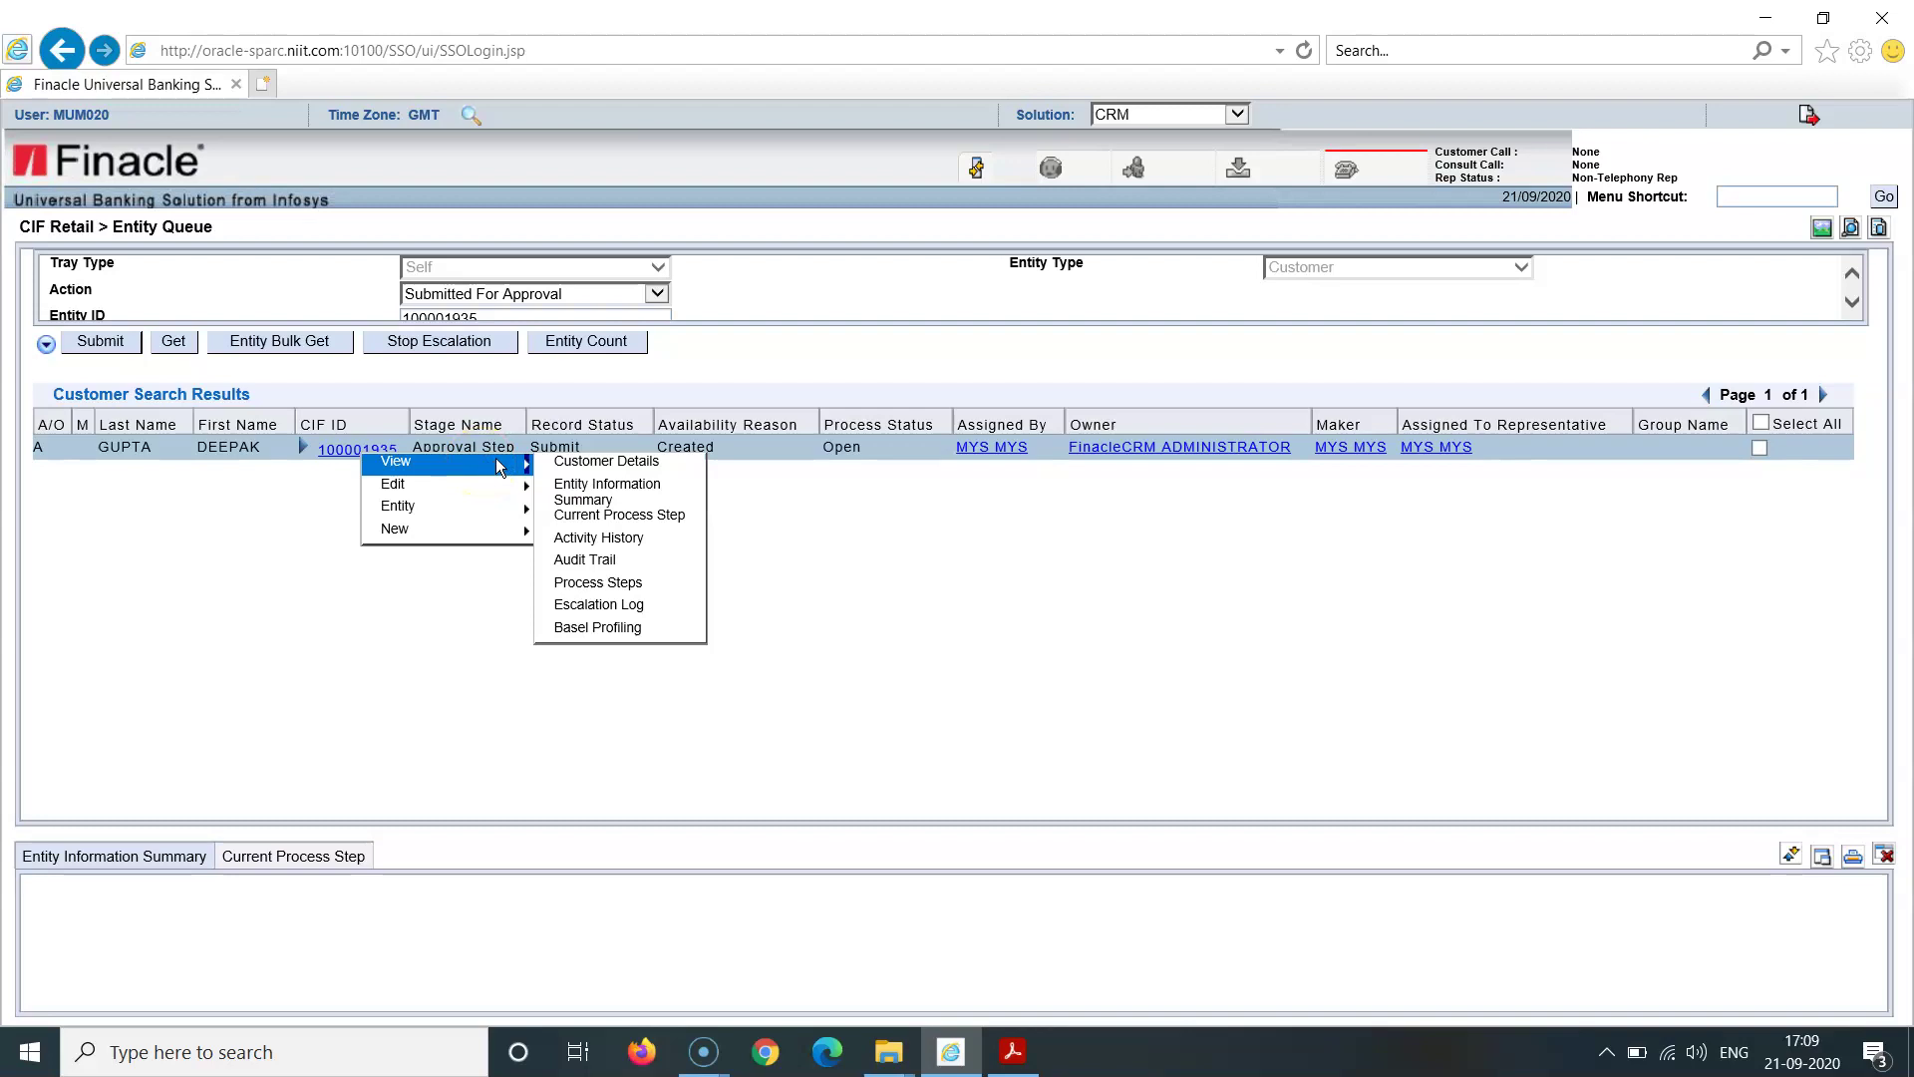
pyautogui.click(548, 469)
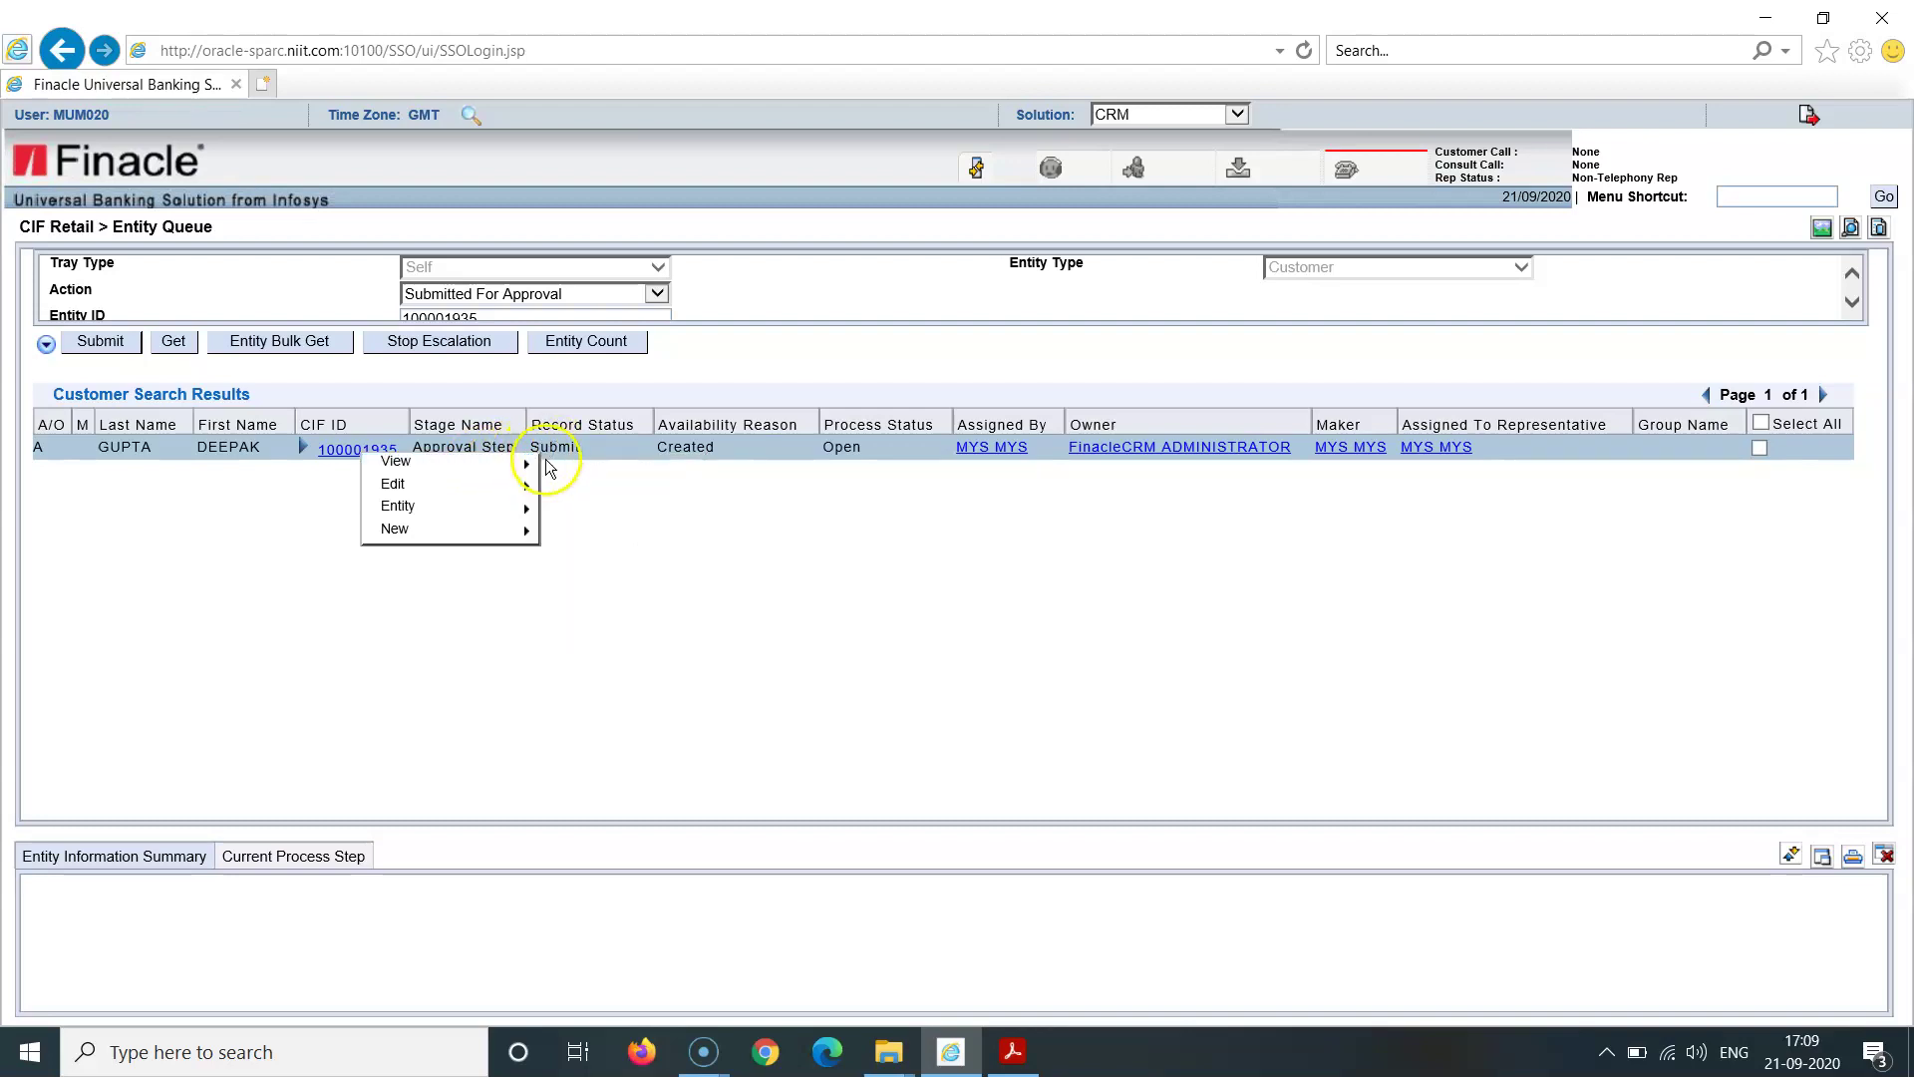
pyautogui.moveTo(521, 473)
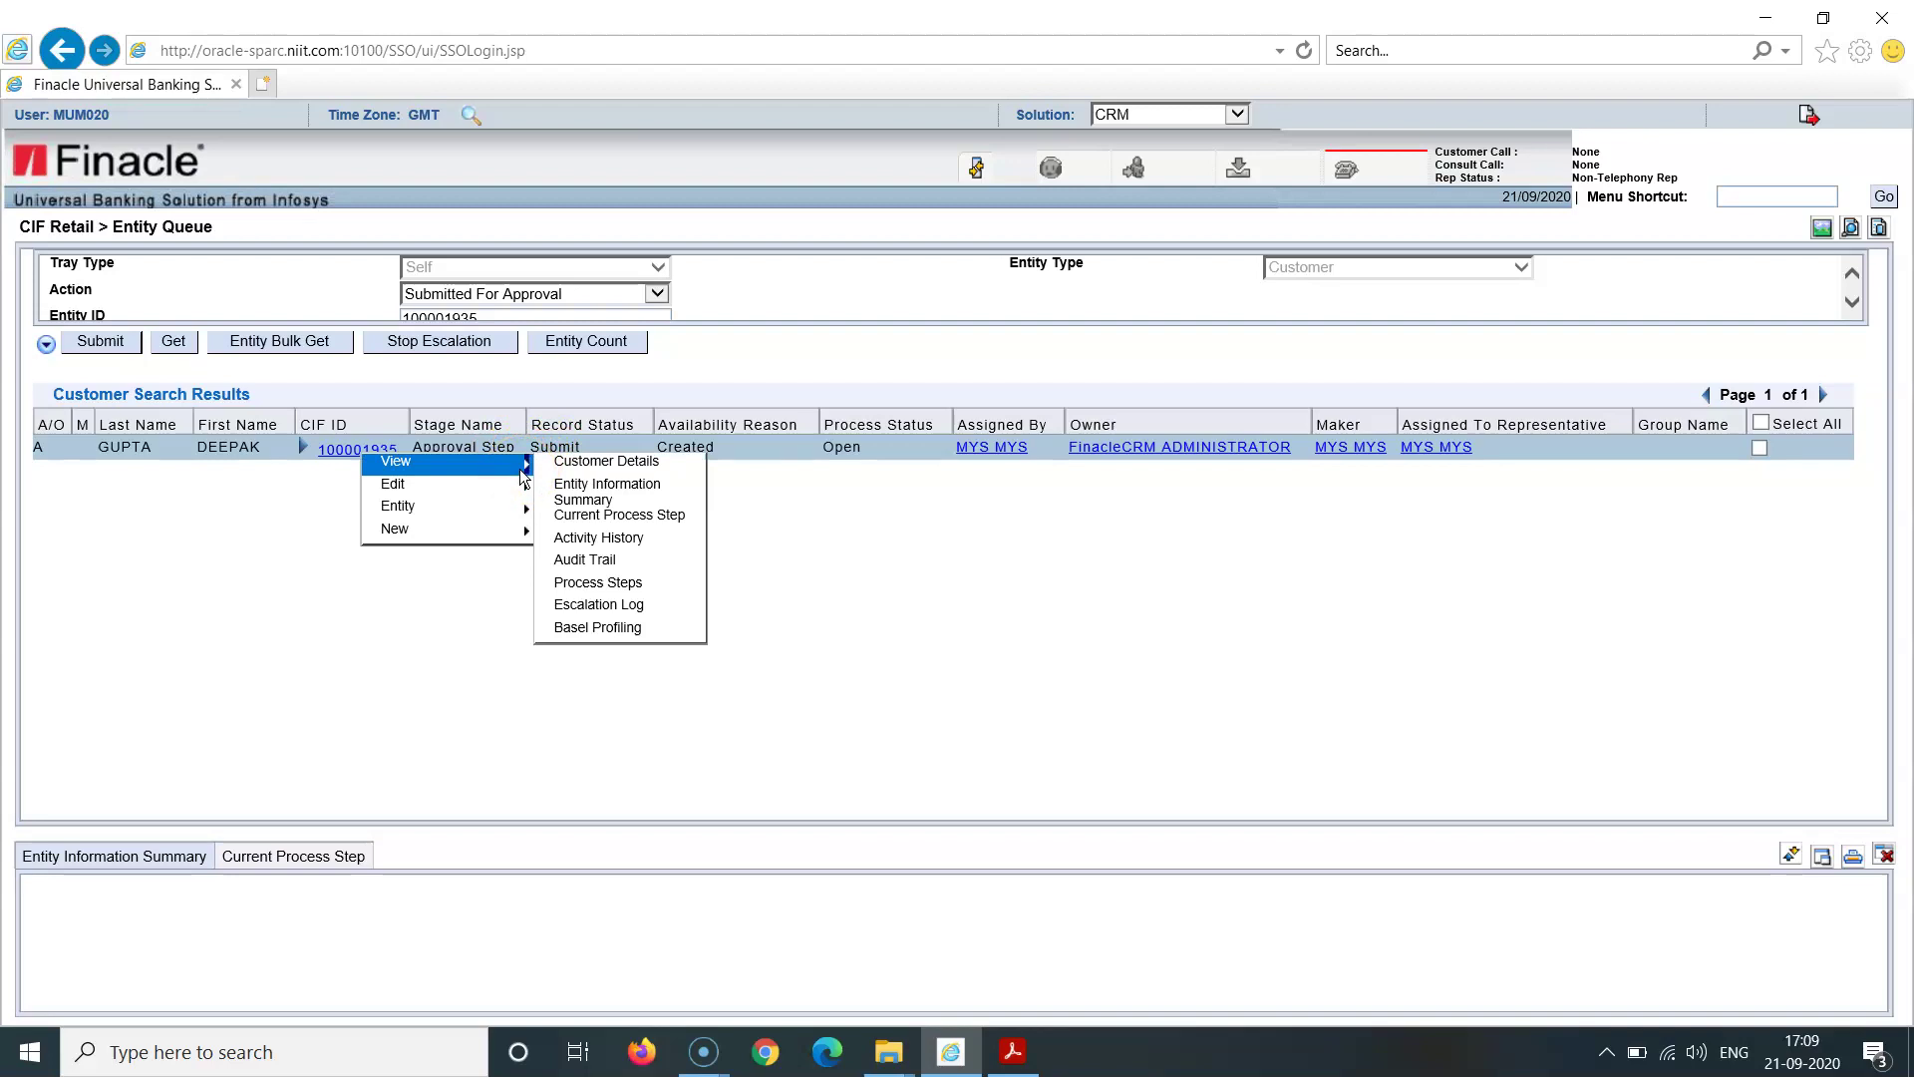
pyautogui.click(548, 473)
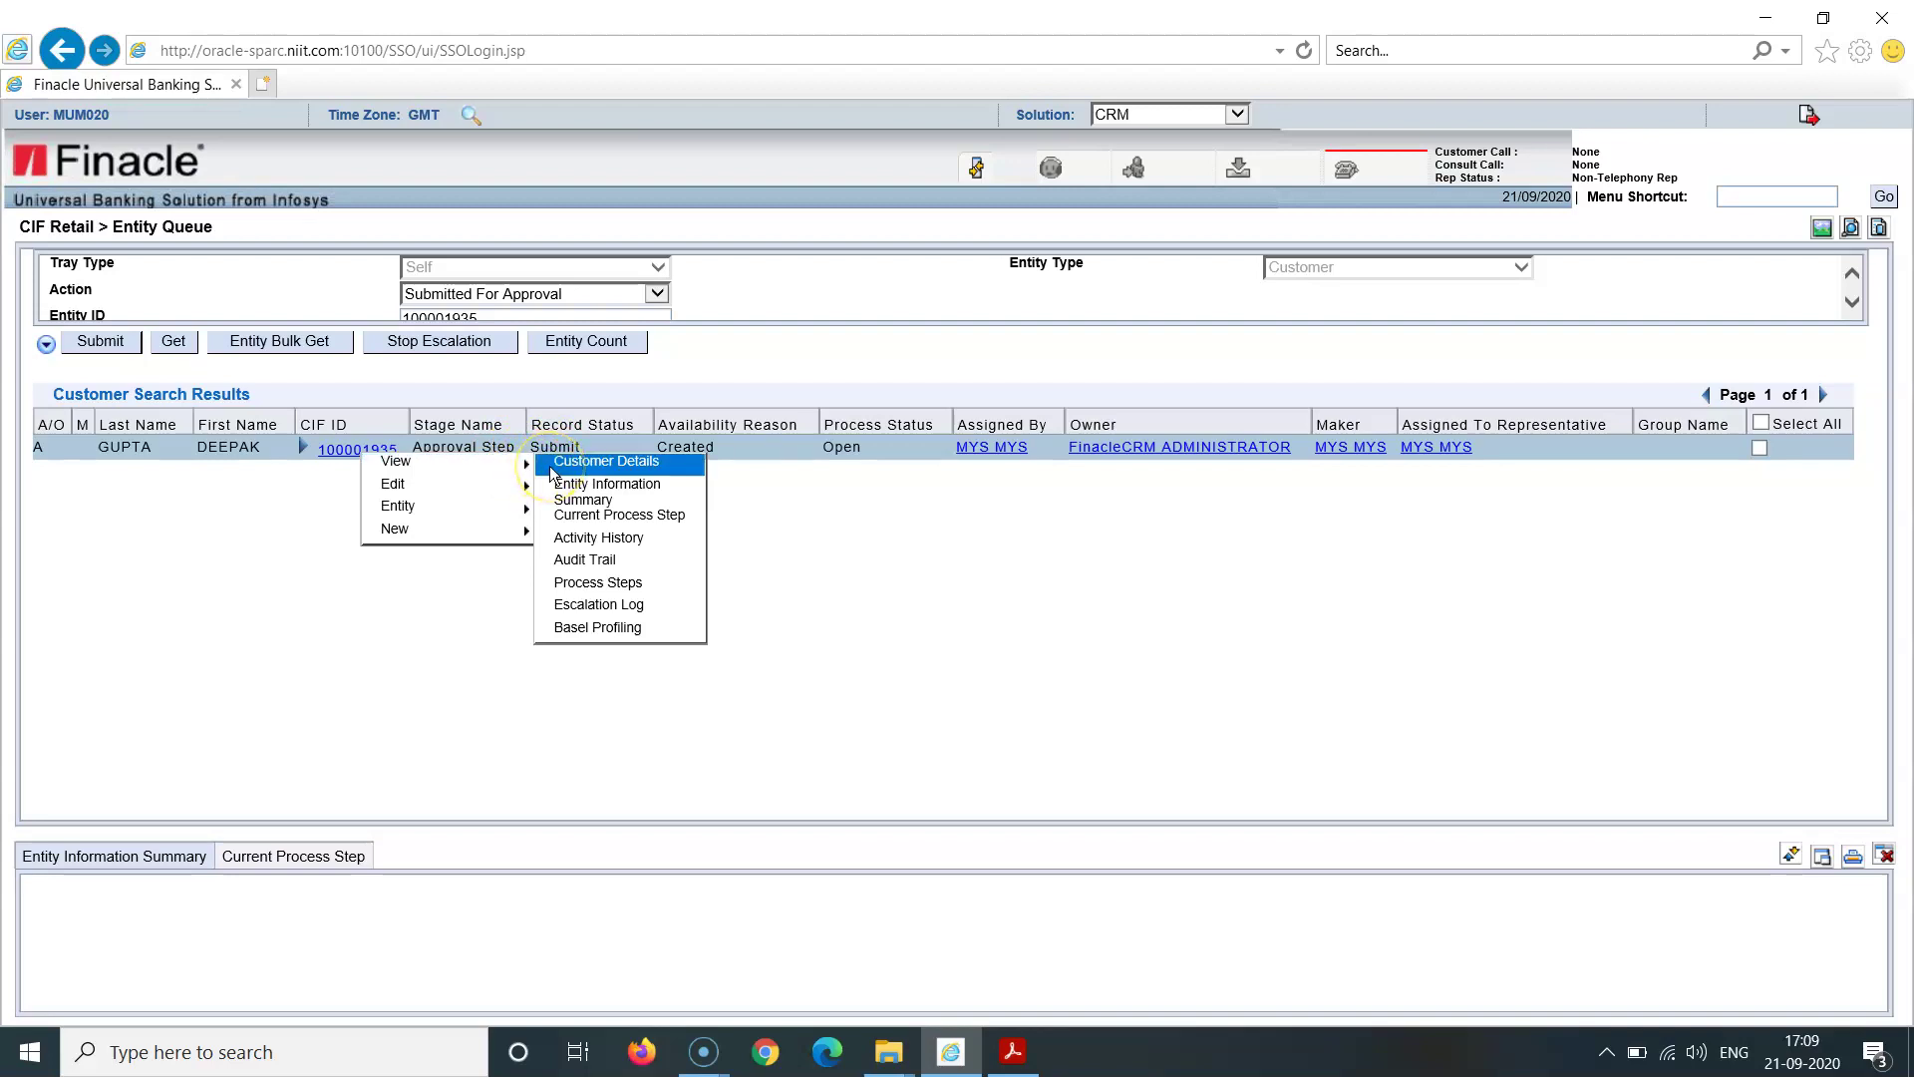
pyautogui.click(486, 518)
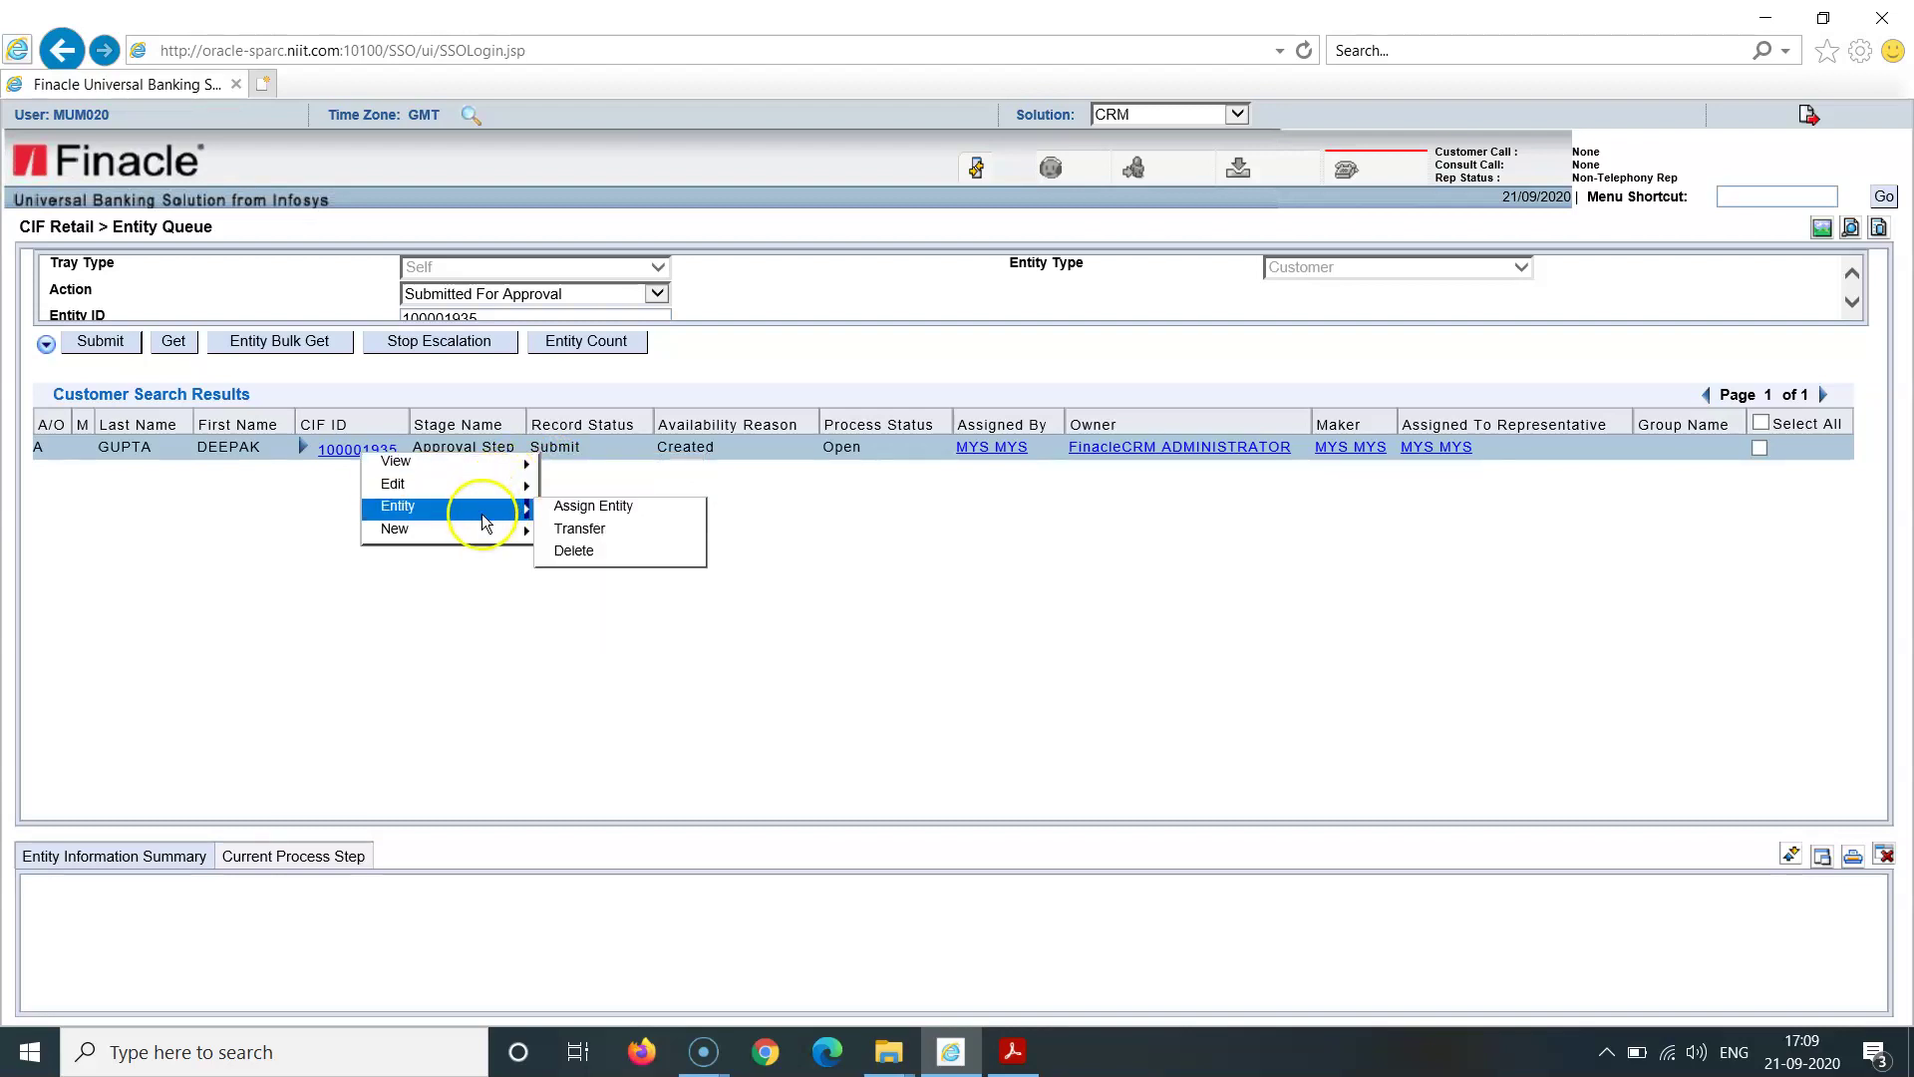
pyautogui.moveTo(485, 533)
pyautogui.click(571, 514)
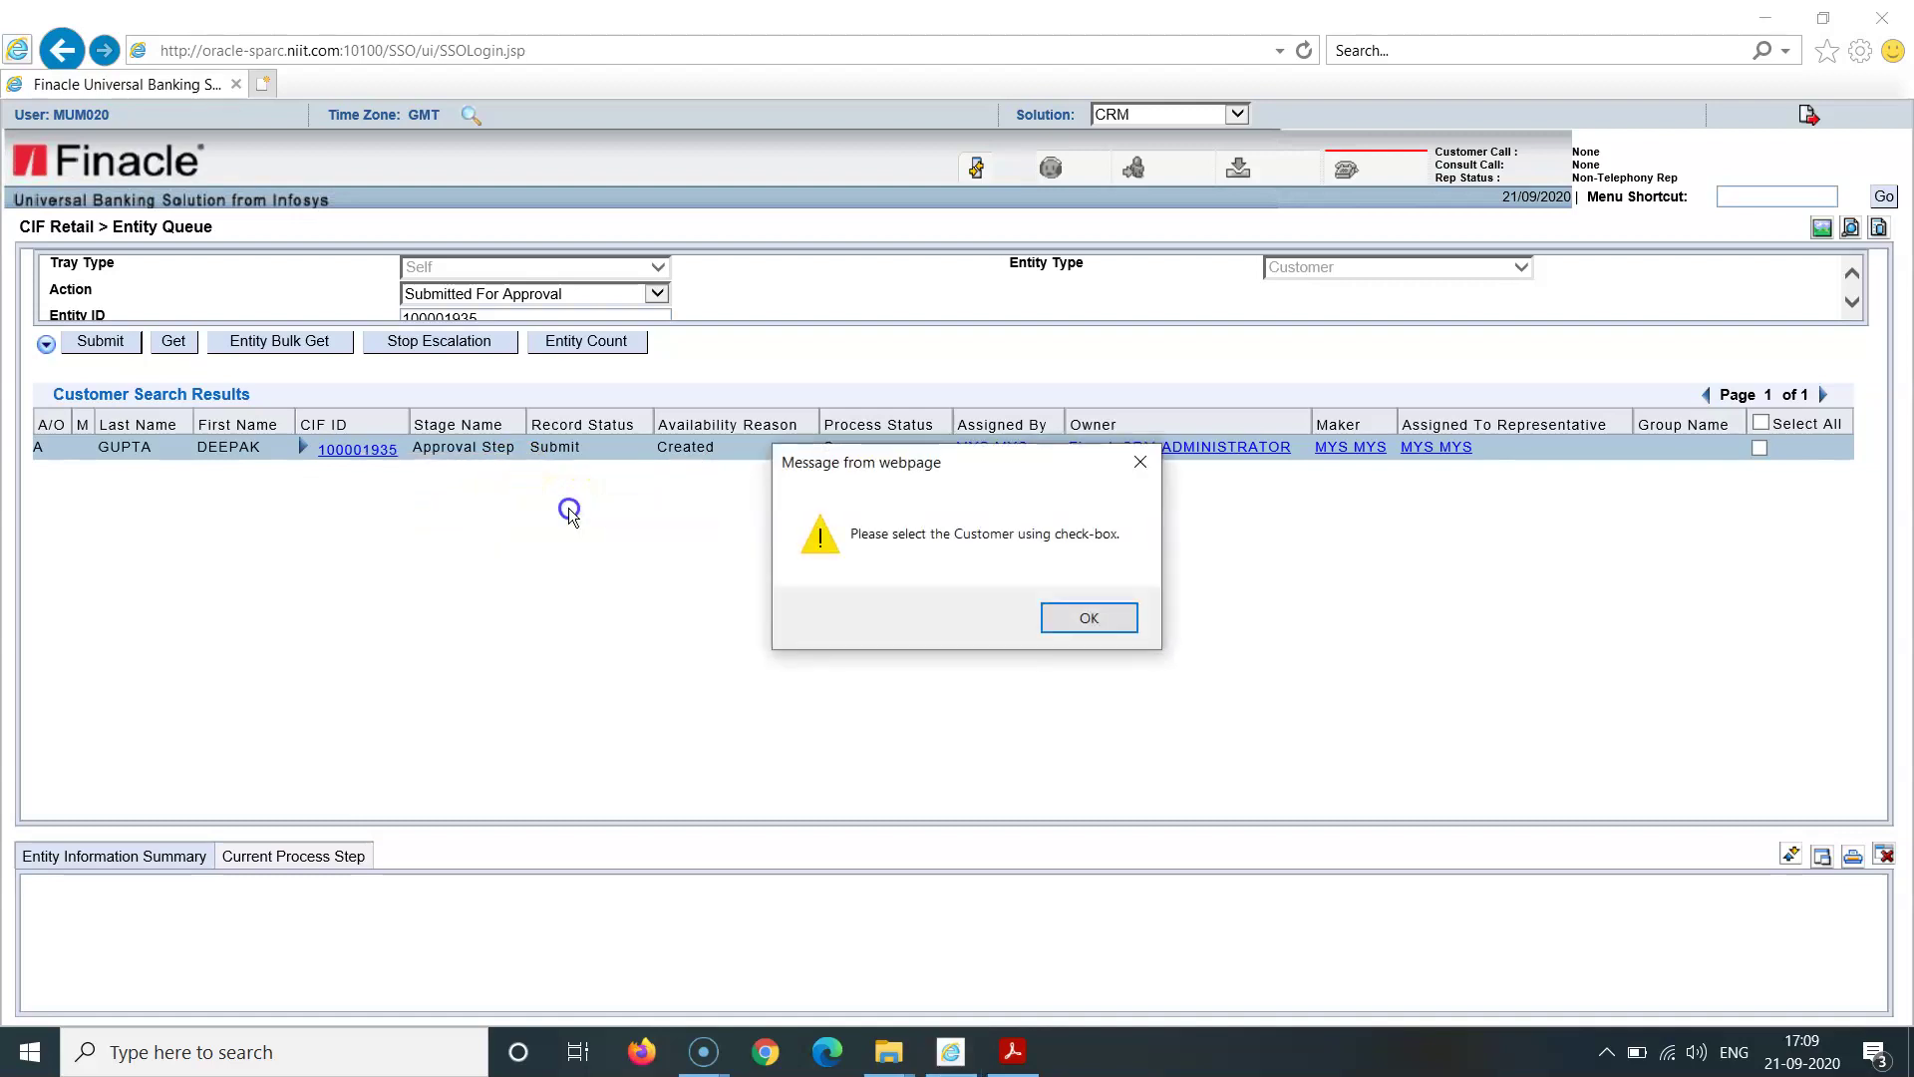
pyautogui.click(1066, 612)
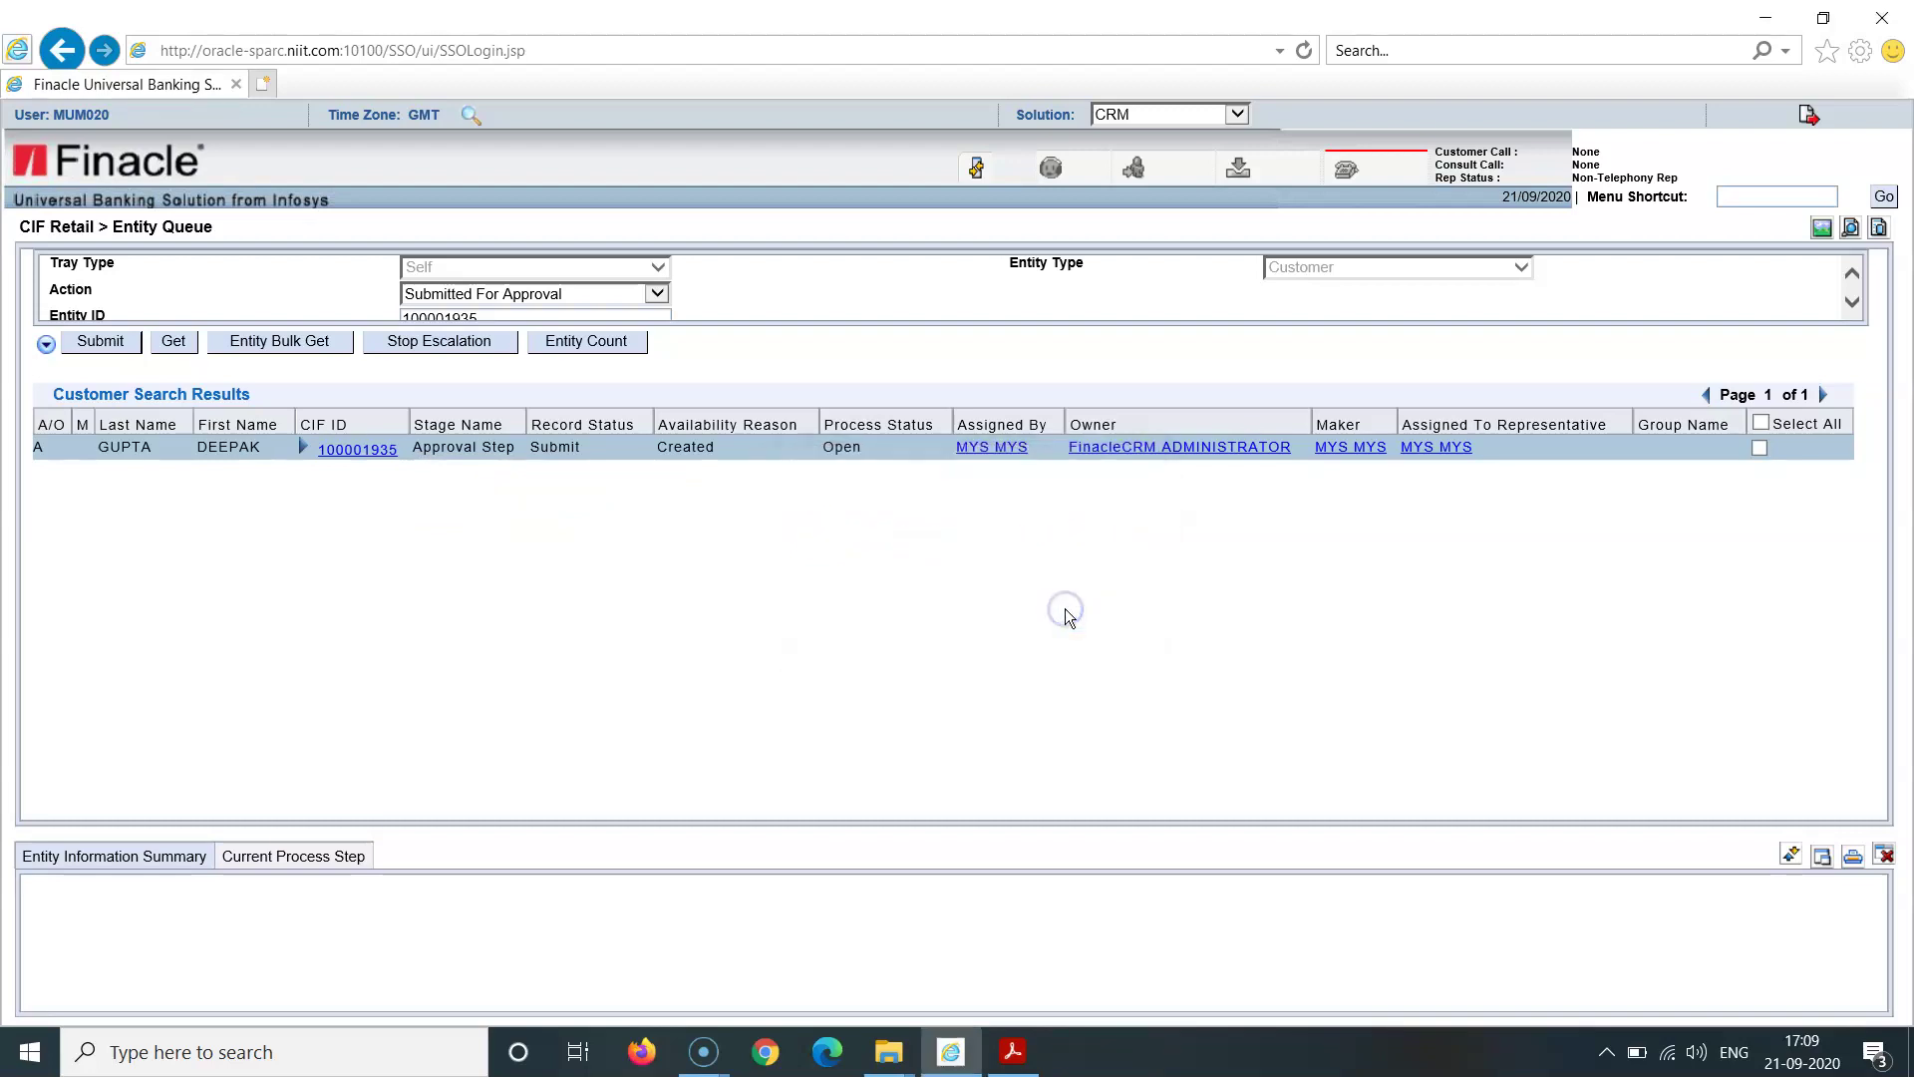
pyautogui.click(1759, 448)
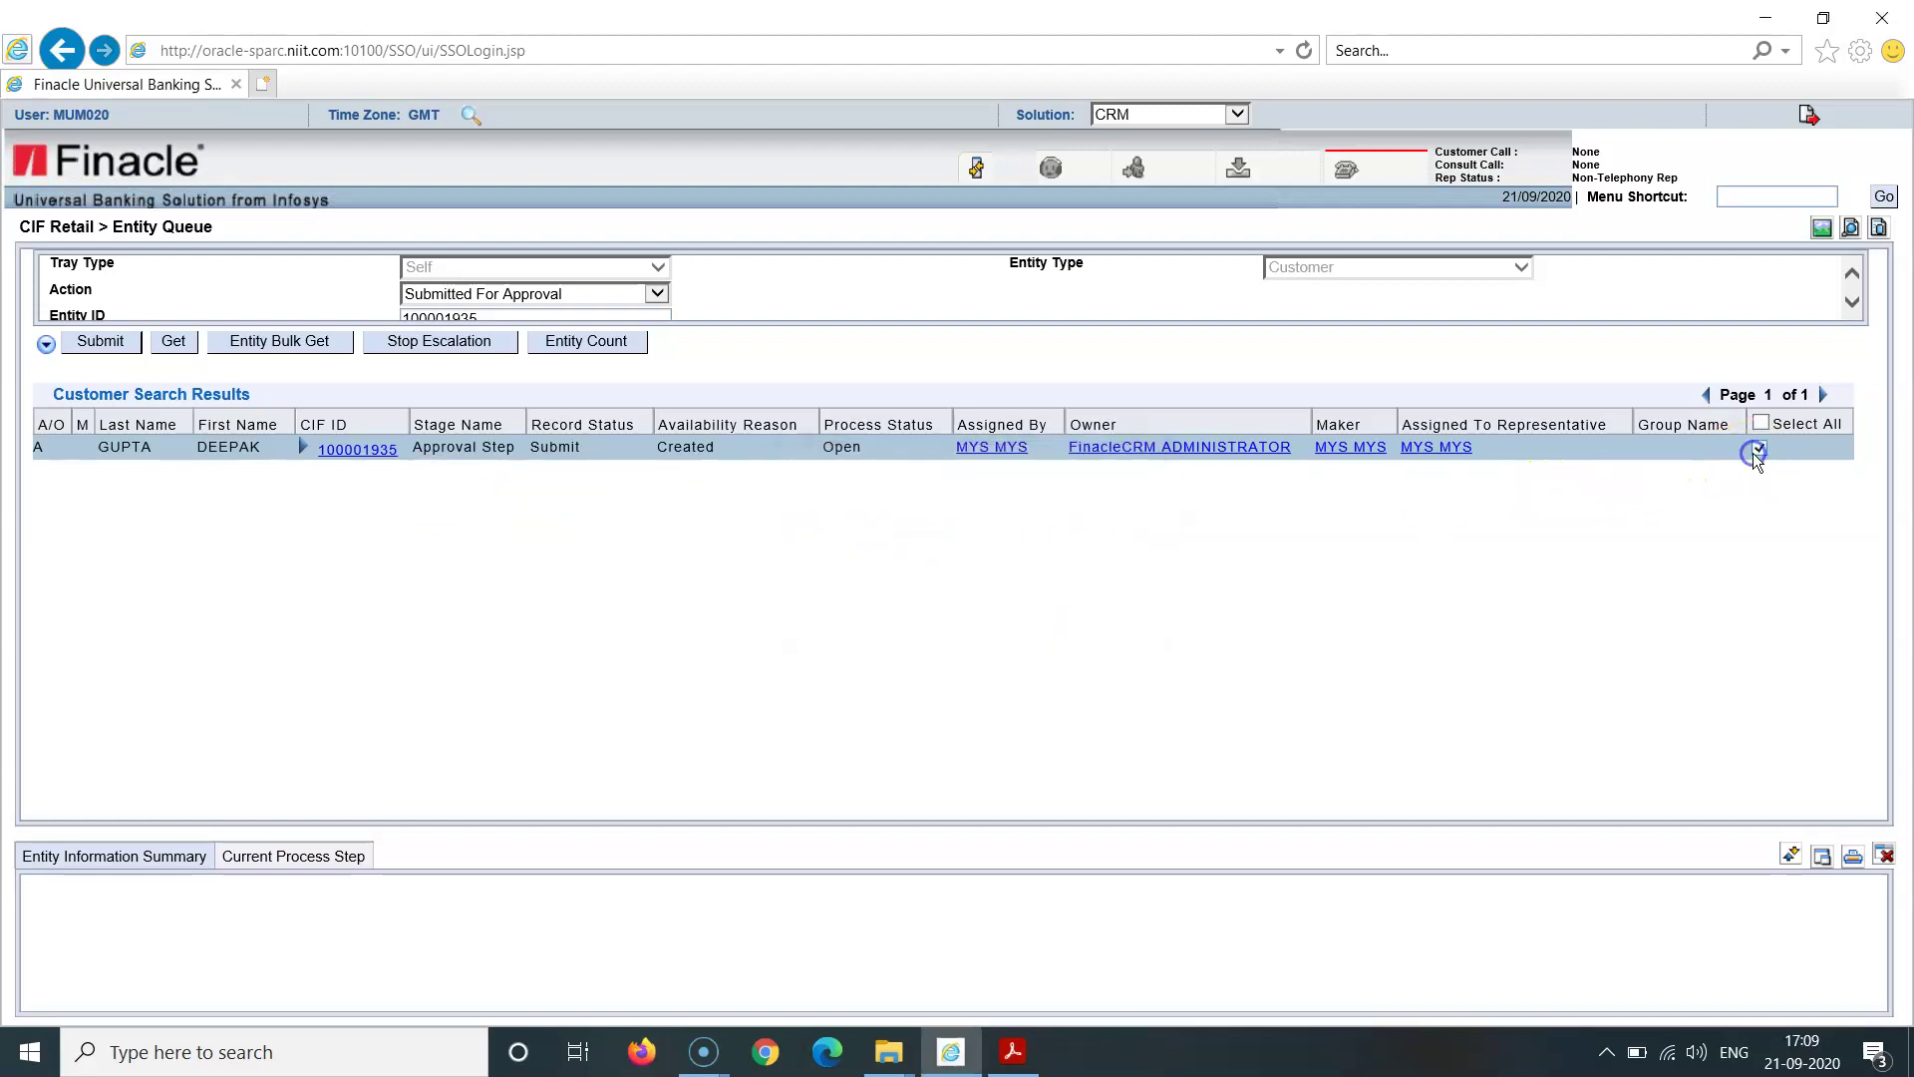
pyautogui.click(295, 855)
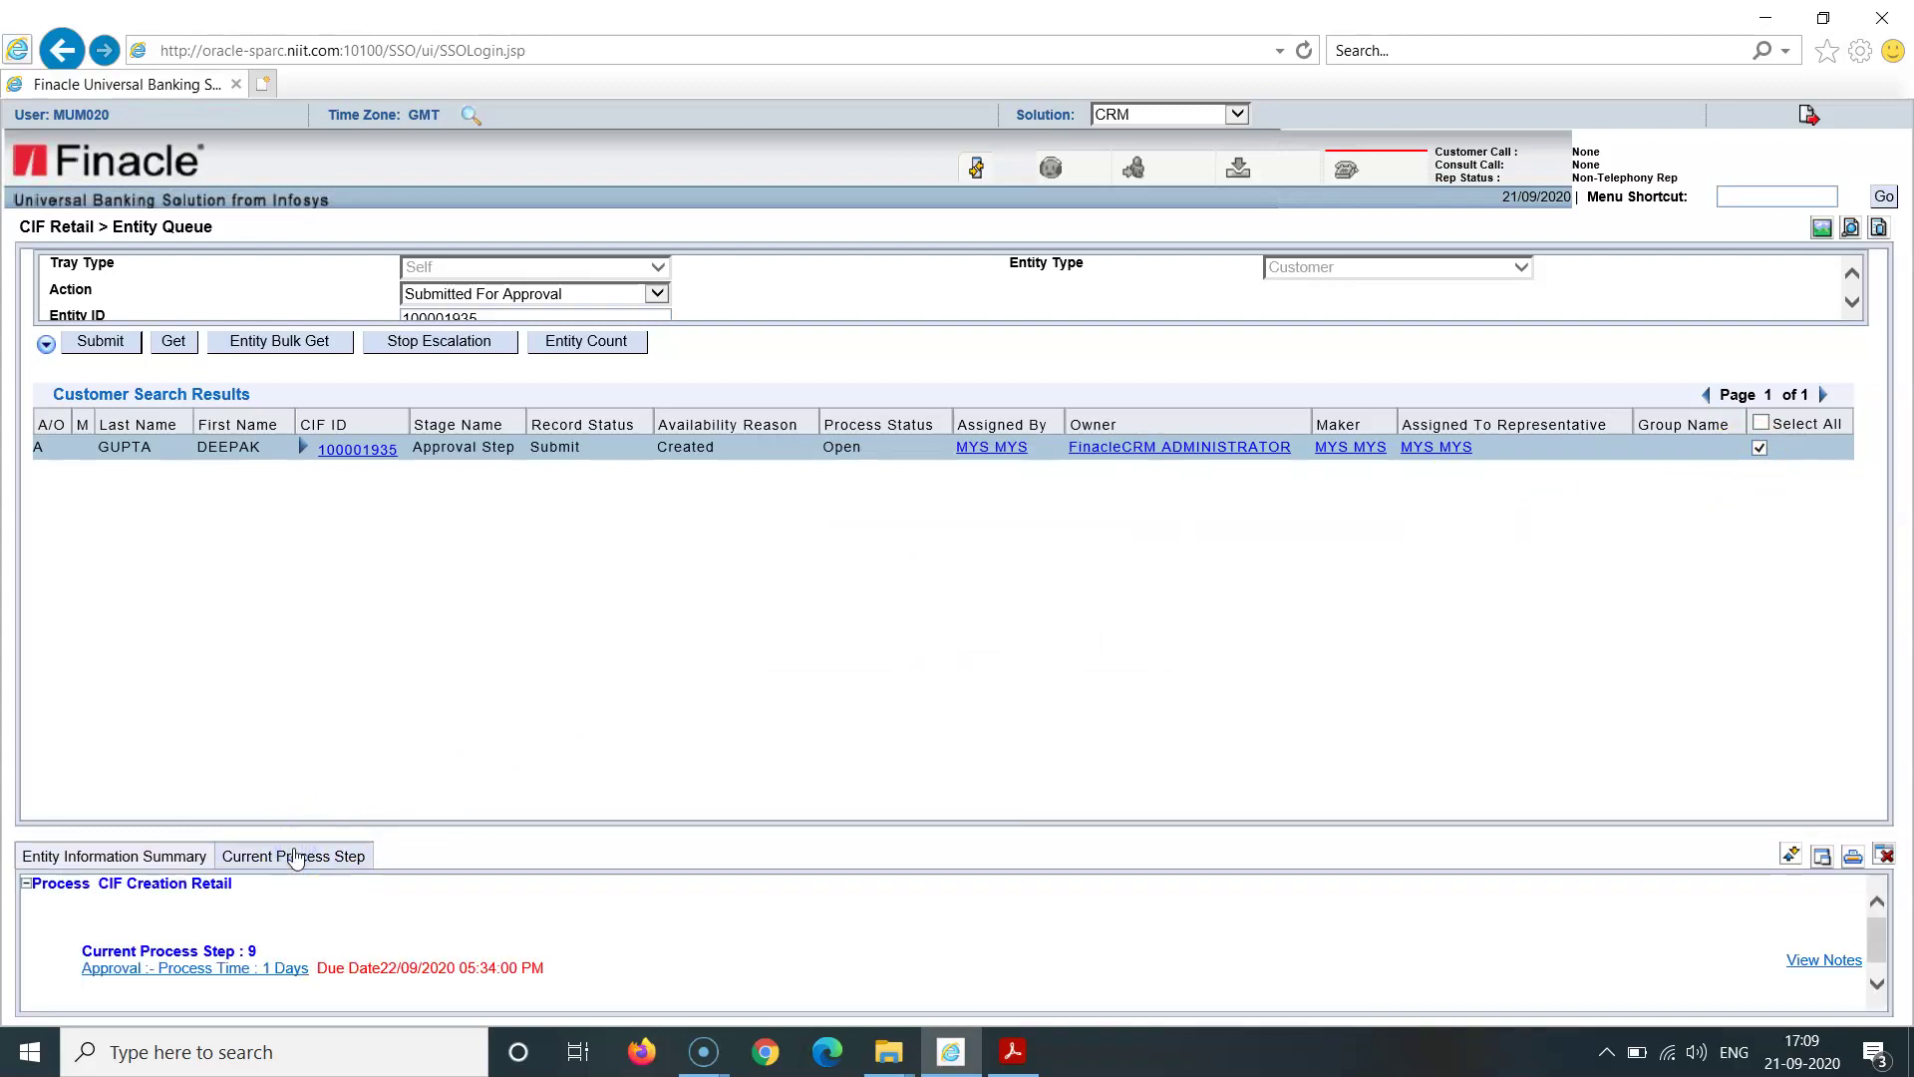
pyautogui.click(200, 974)
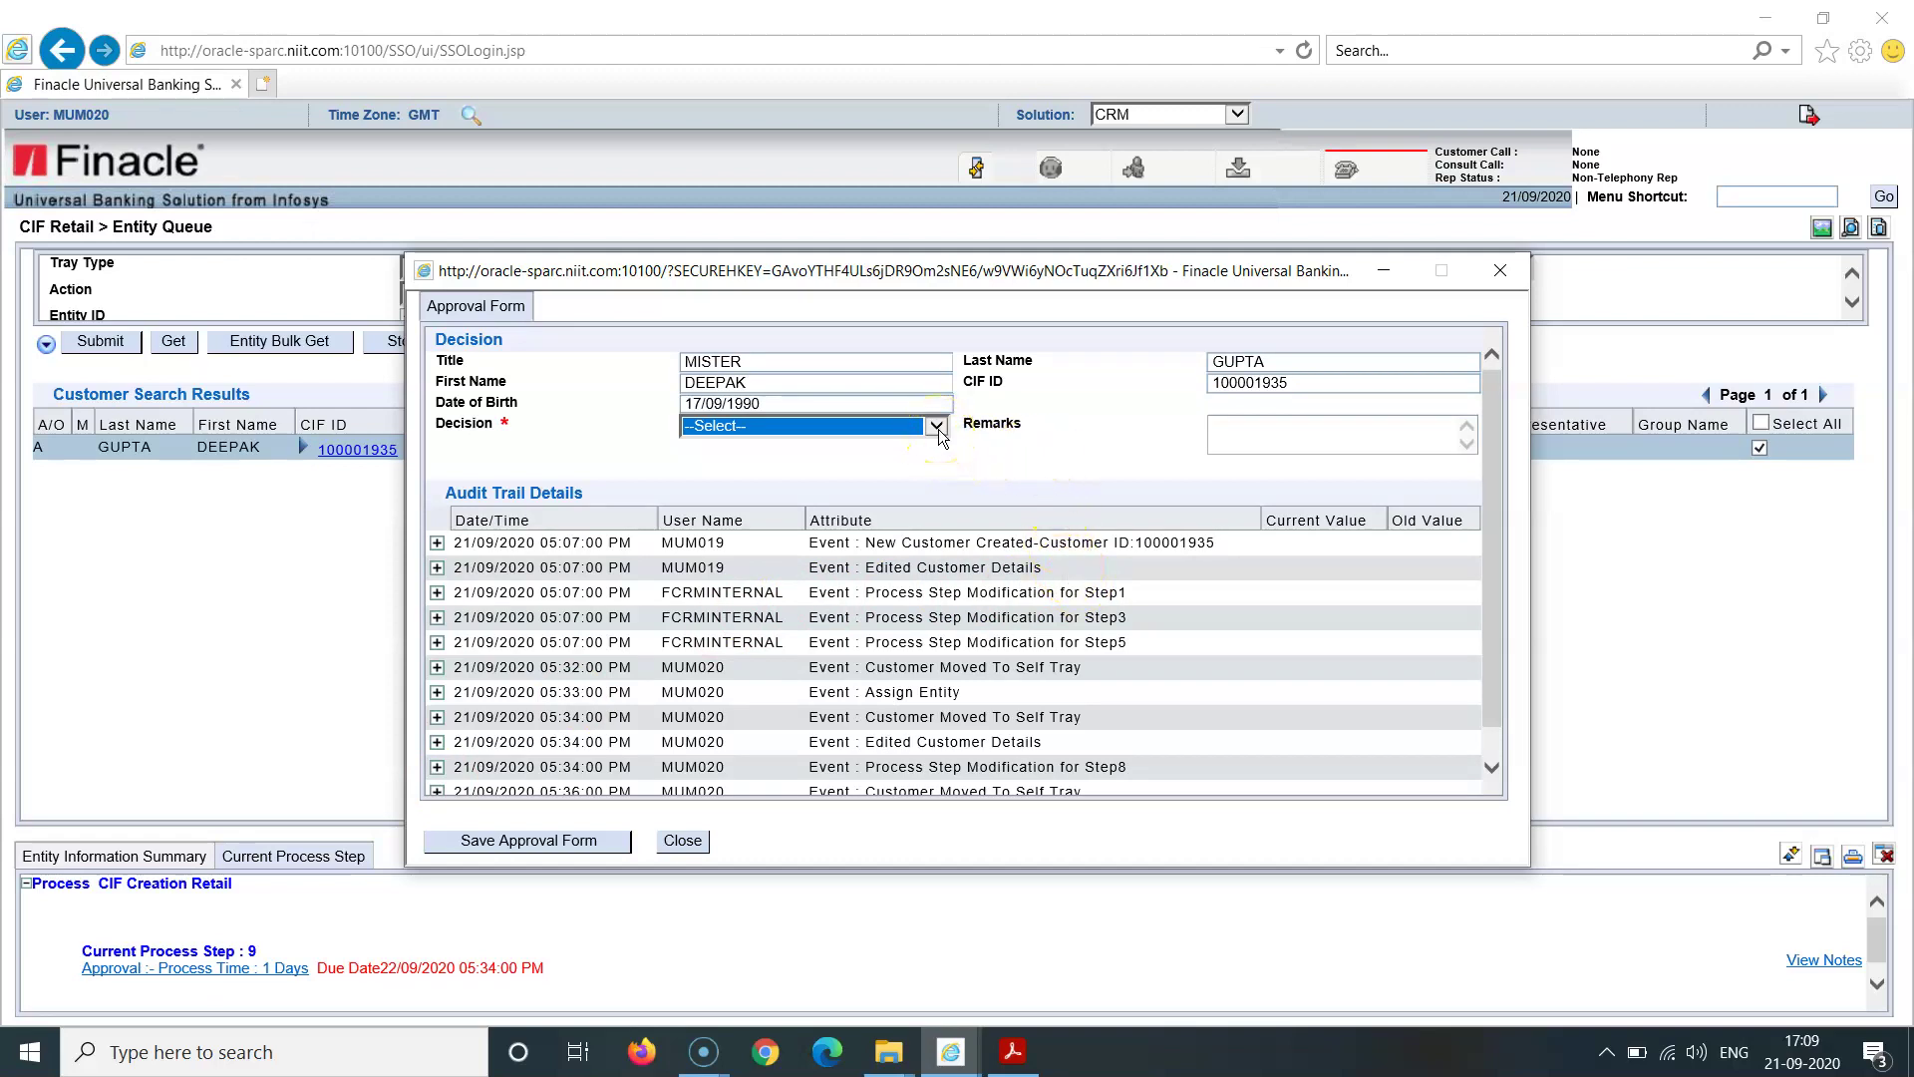
# Step: Set the Decision to Approve and save the Approval Form
pyautogui.click(937, 428)
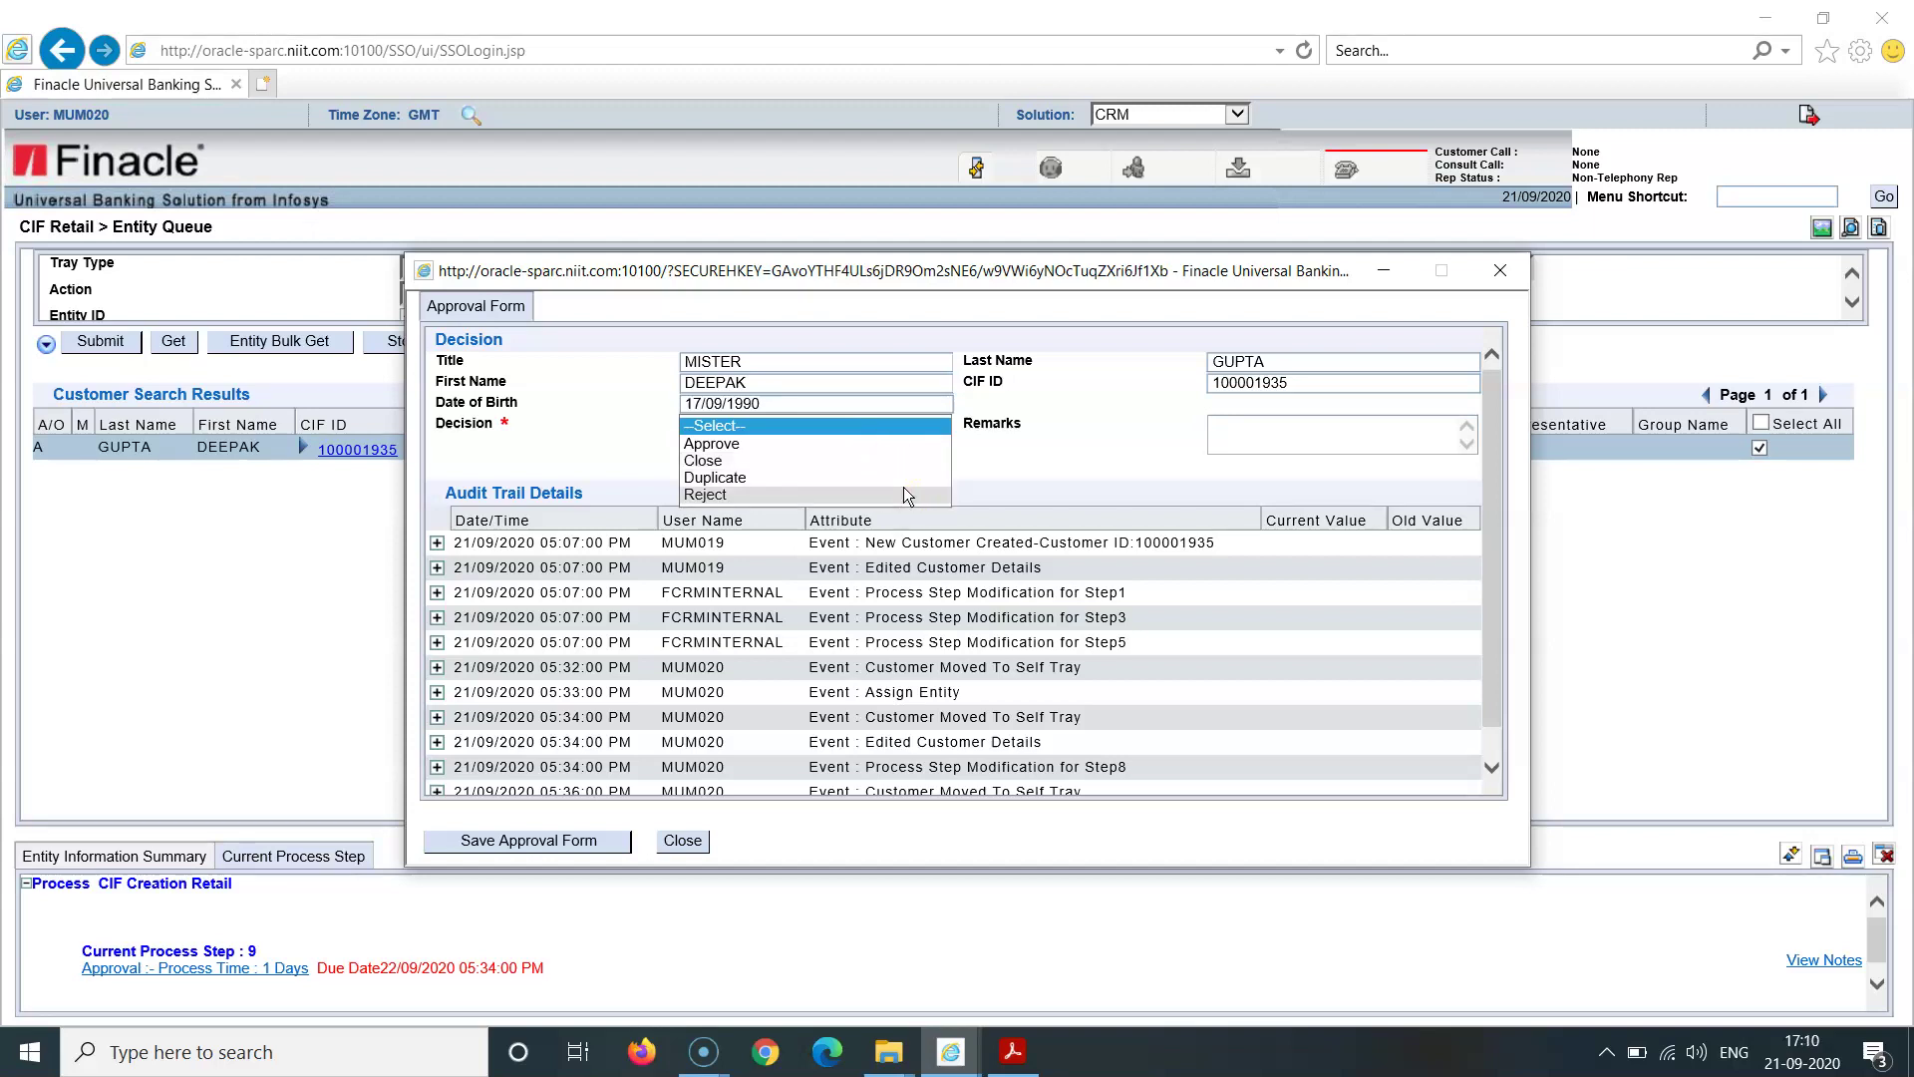
pyautogui.click(865, 446)
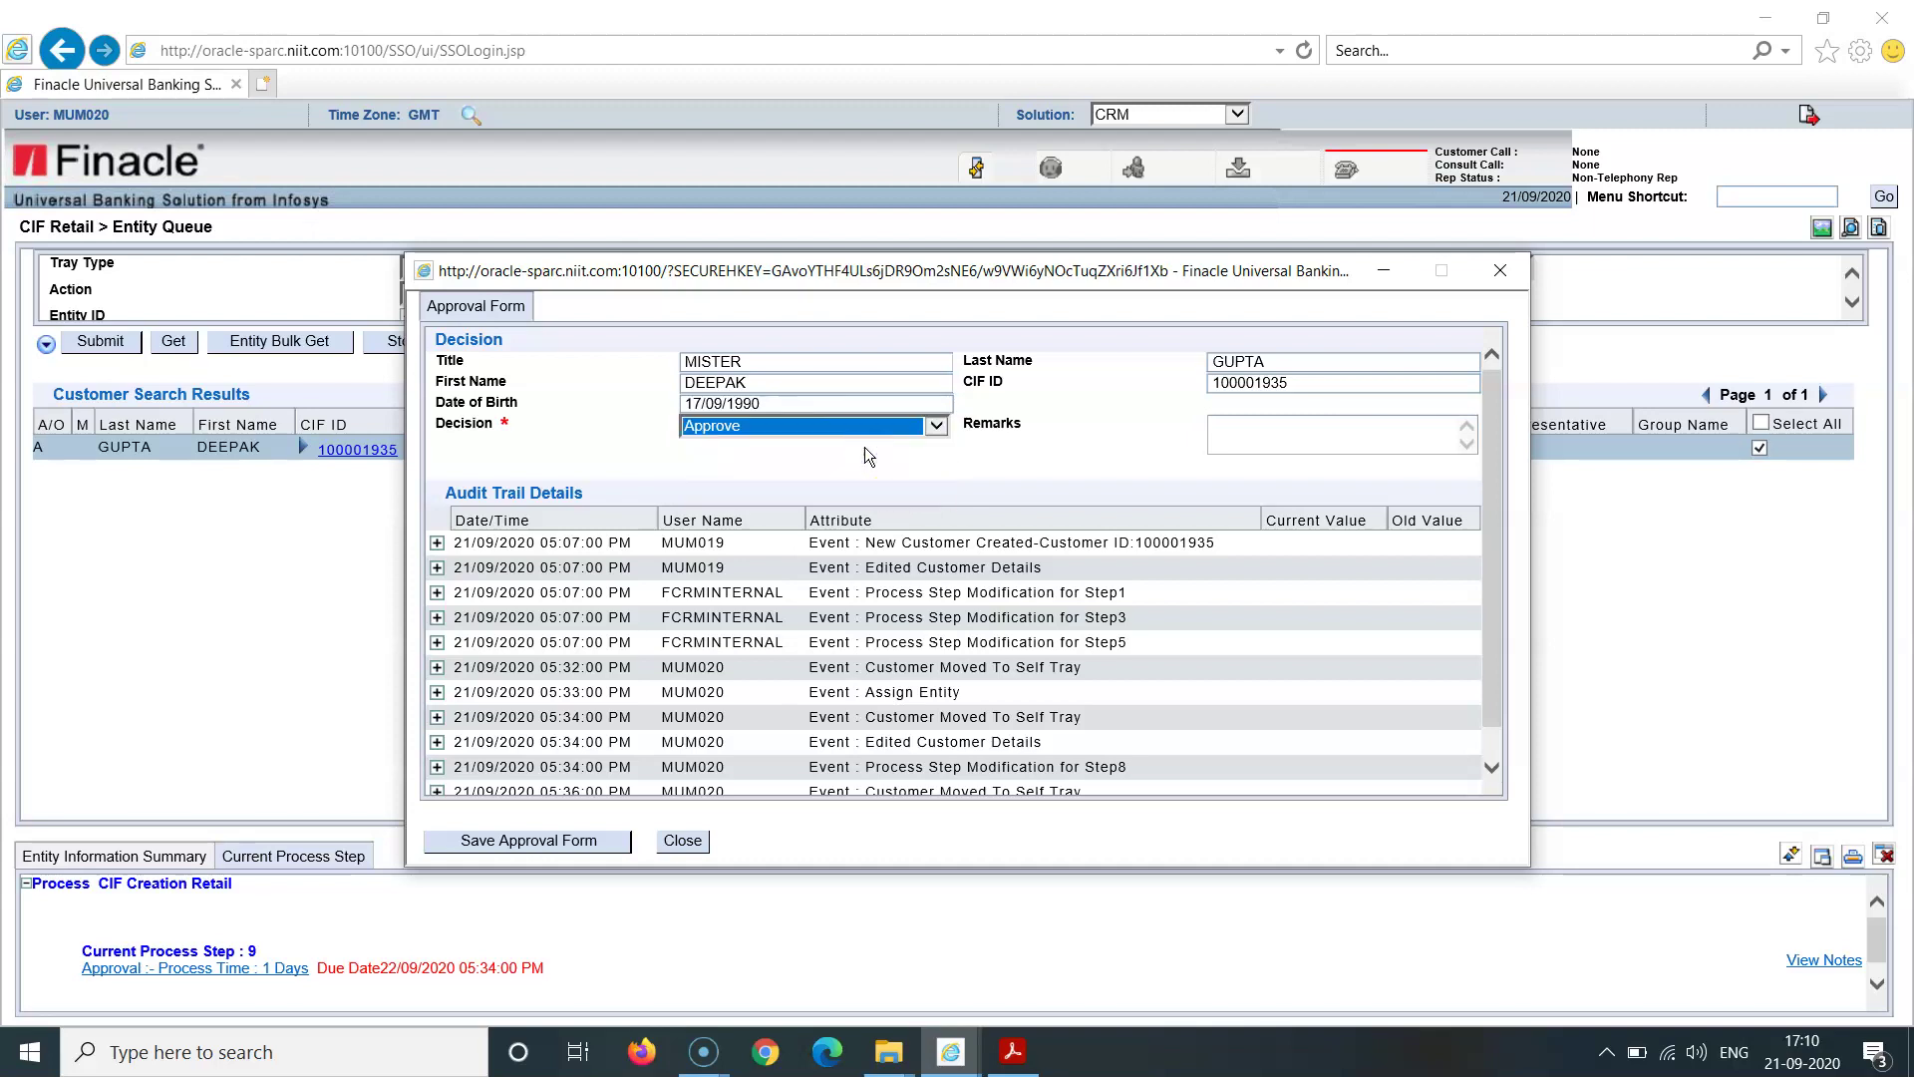
pyautogui.click(864, 446)
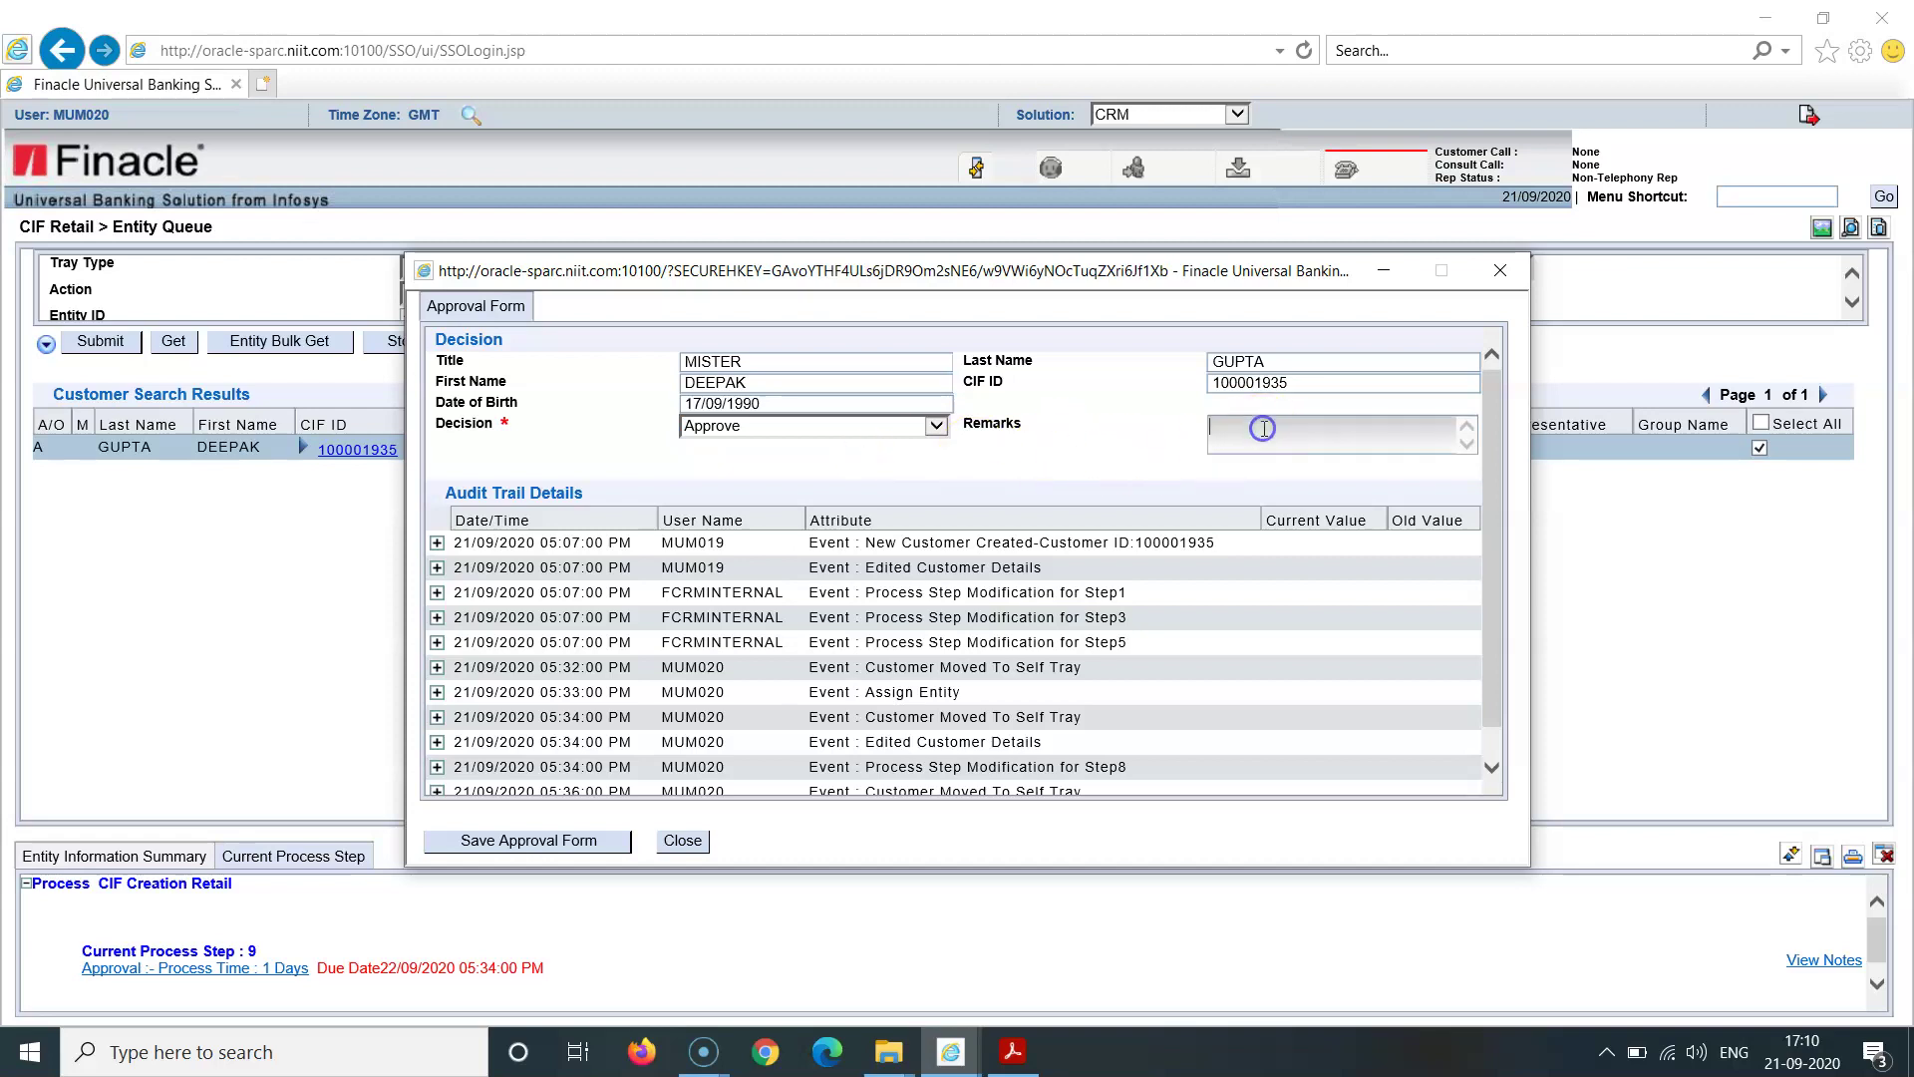
pyautogui.click(990, 466)
pyautogui.click(535, 842)
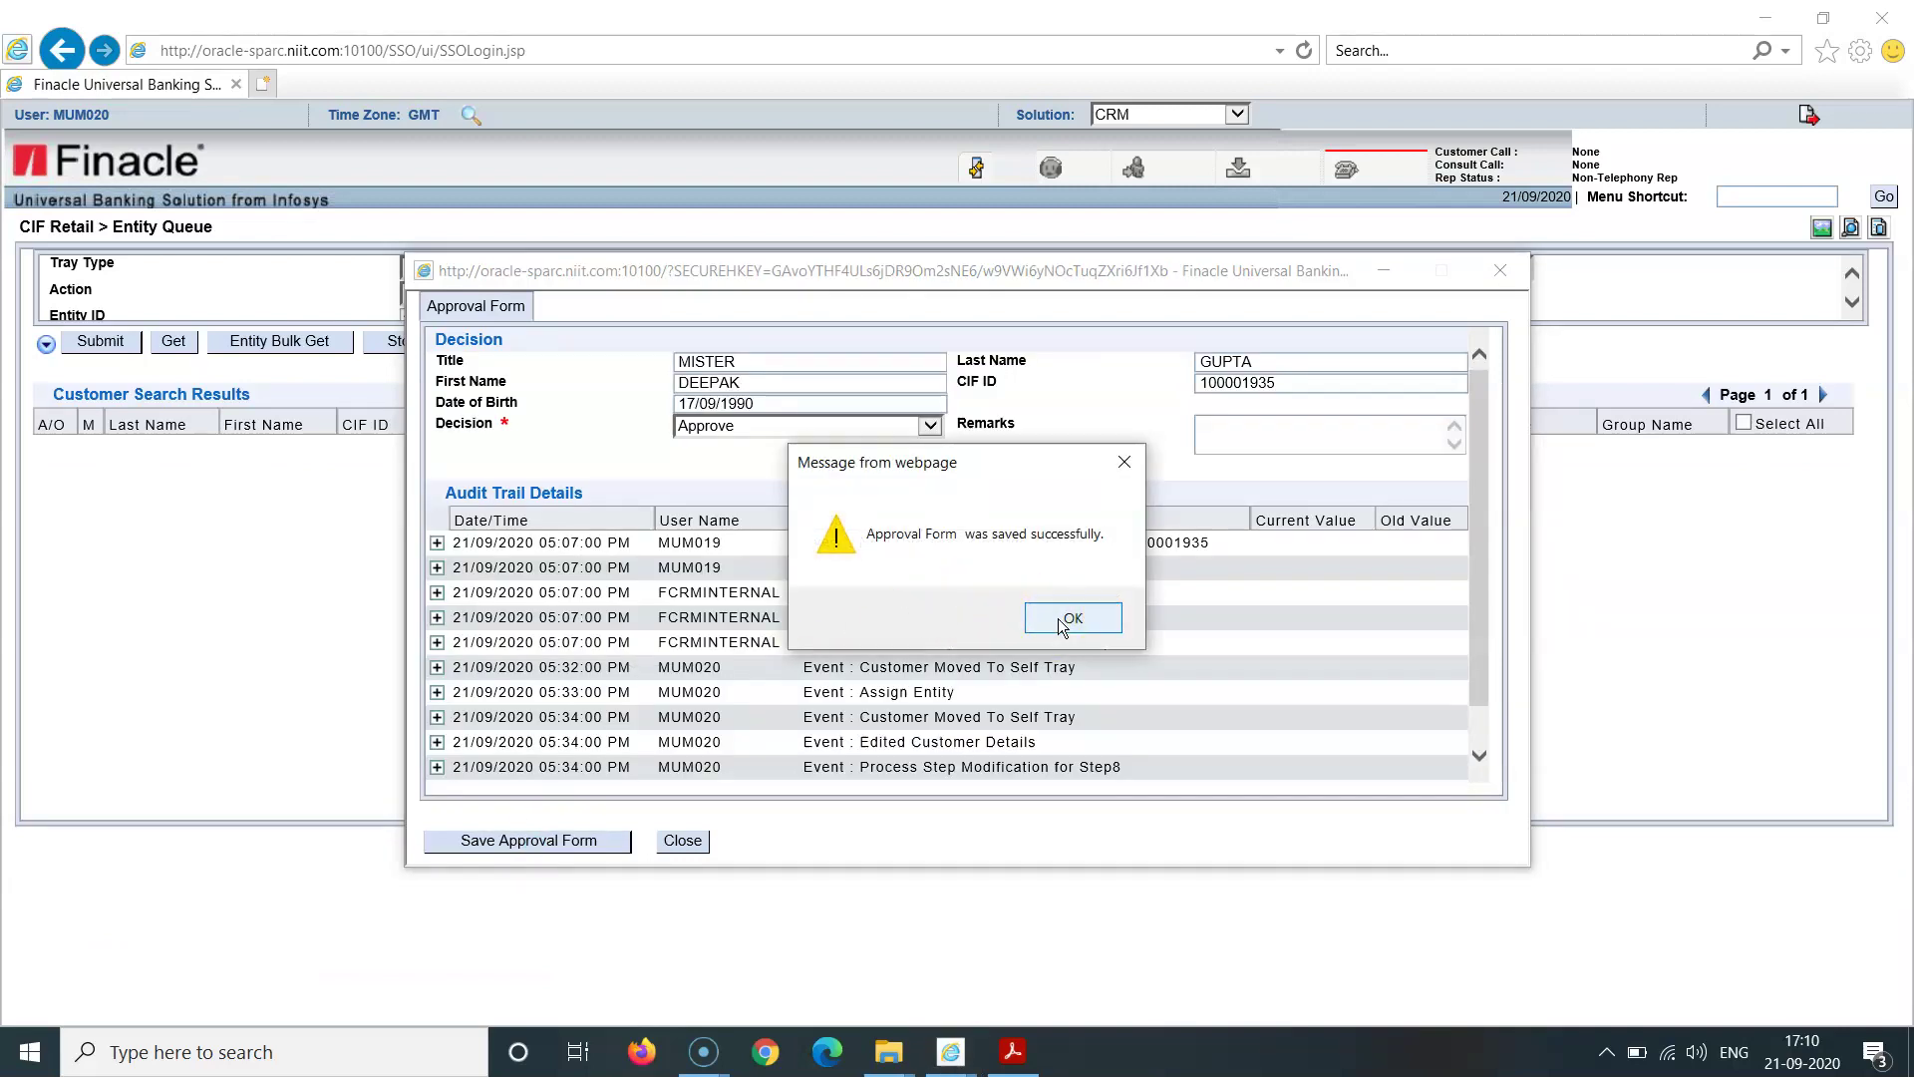
# Step: Acknowledge the save message and reload CRM to show an empty Entity Queue
pyautogui.click(1063, 623)
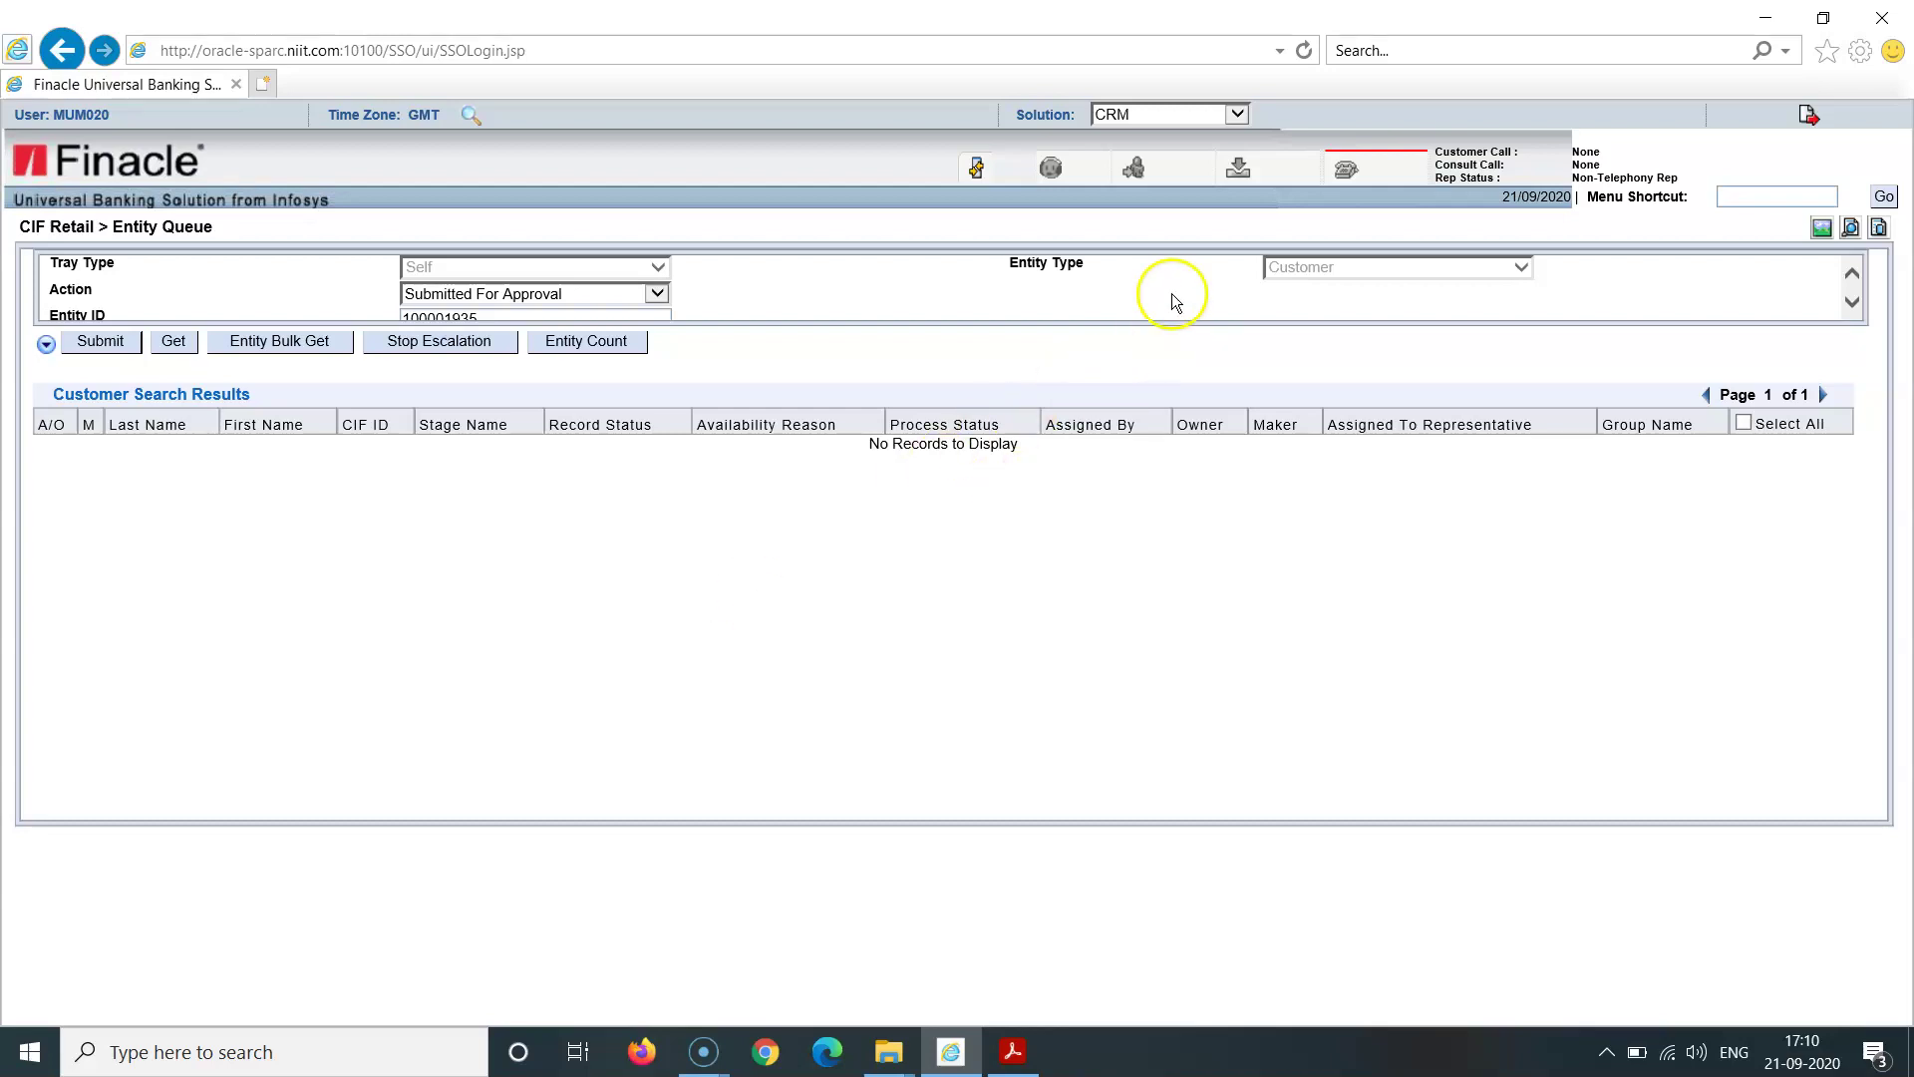
pyautogui.click(1236, 113)
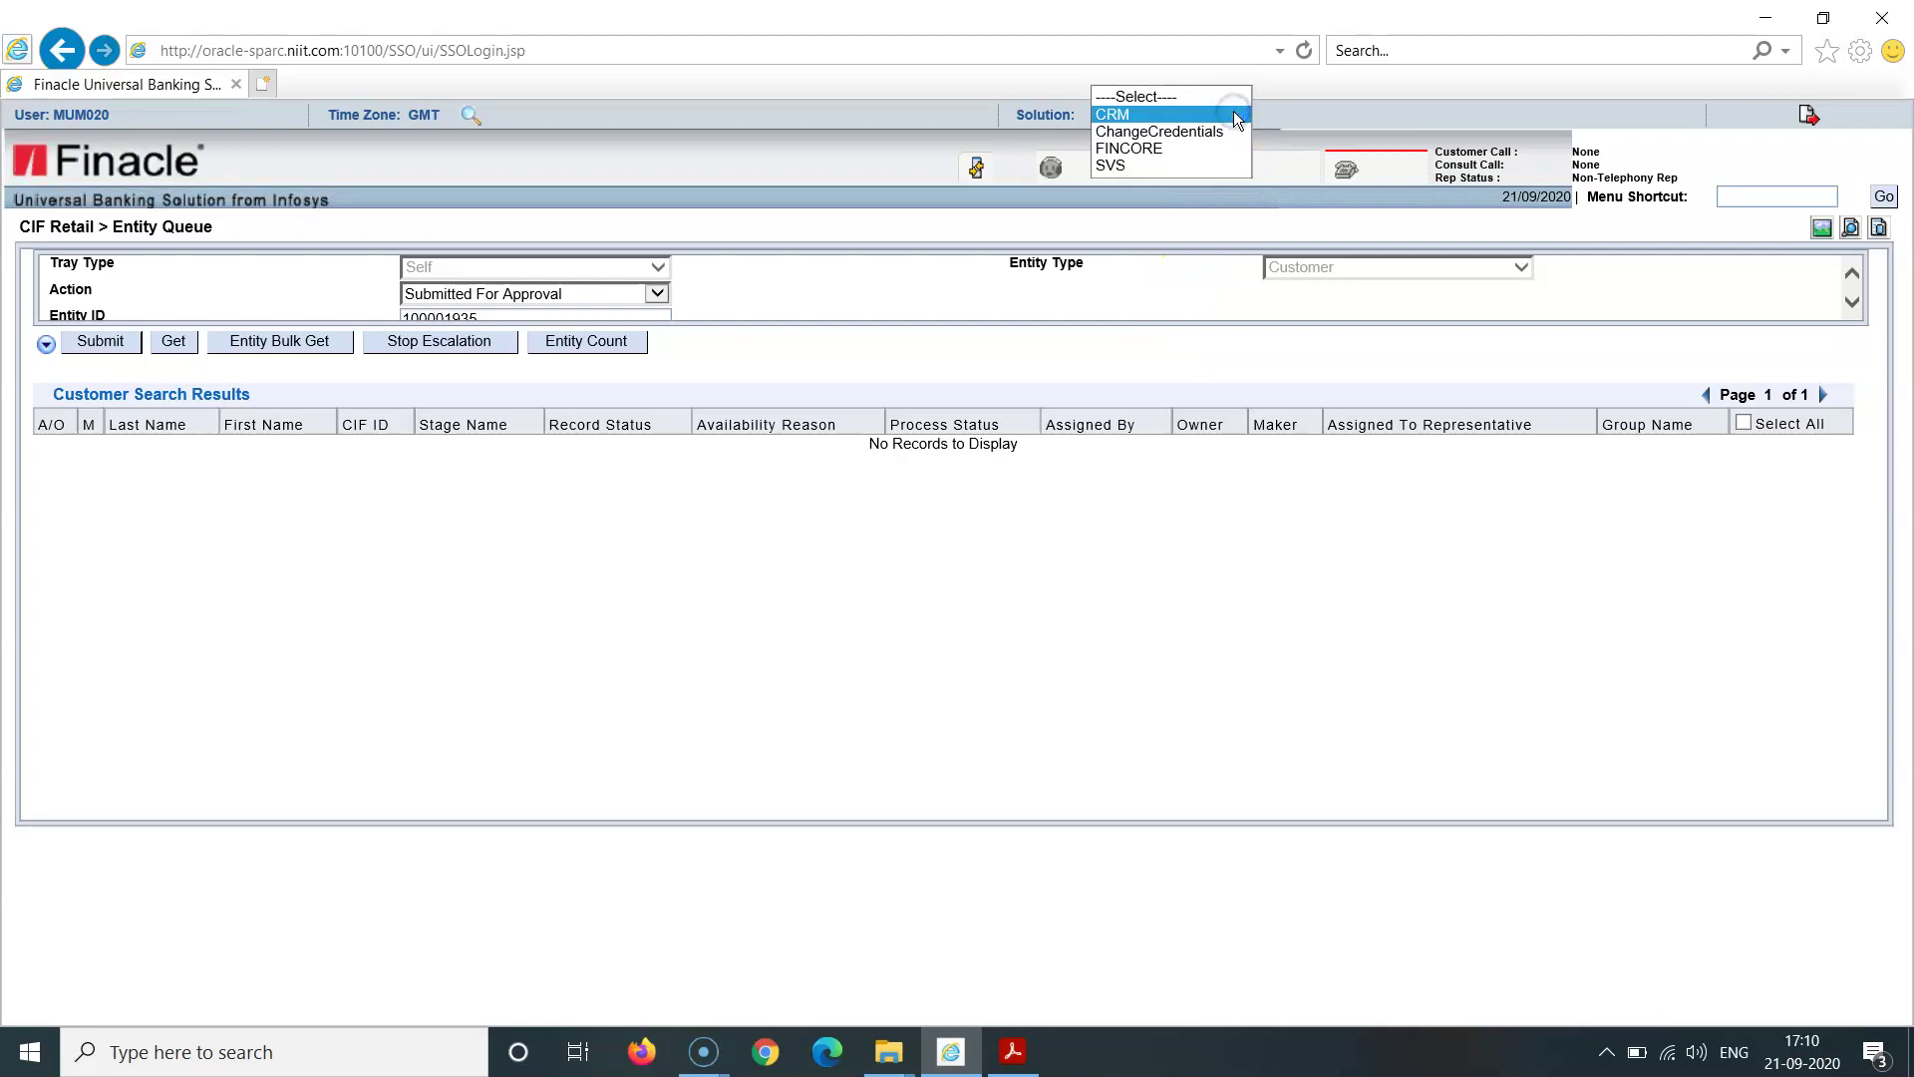
pyautogui.click(1196, 535)
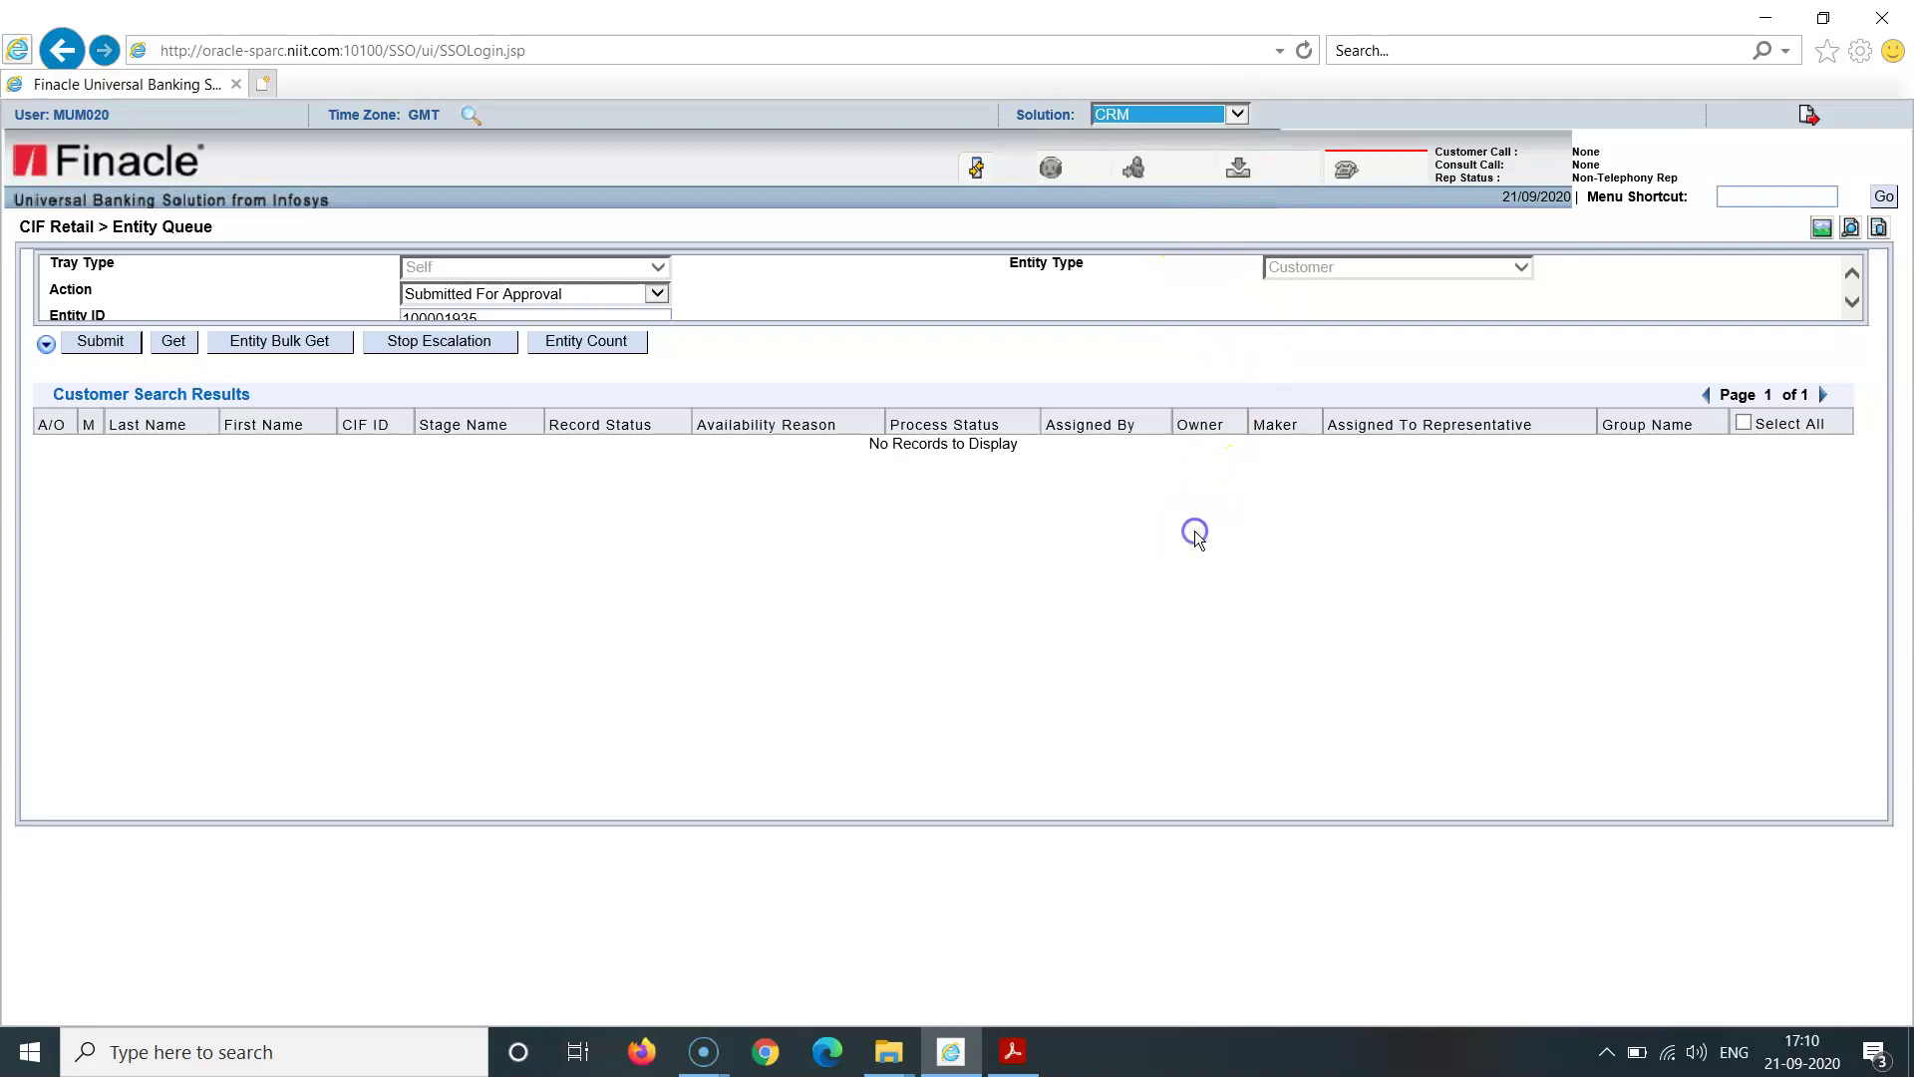